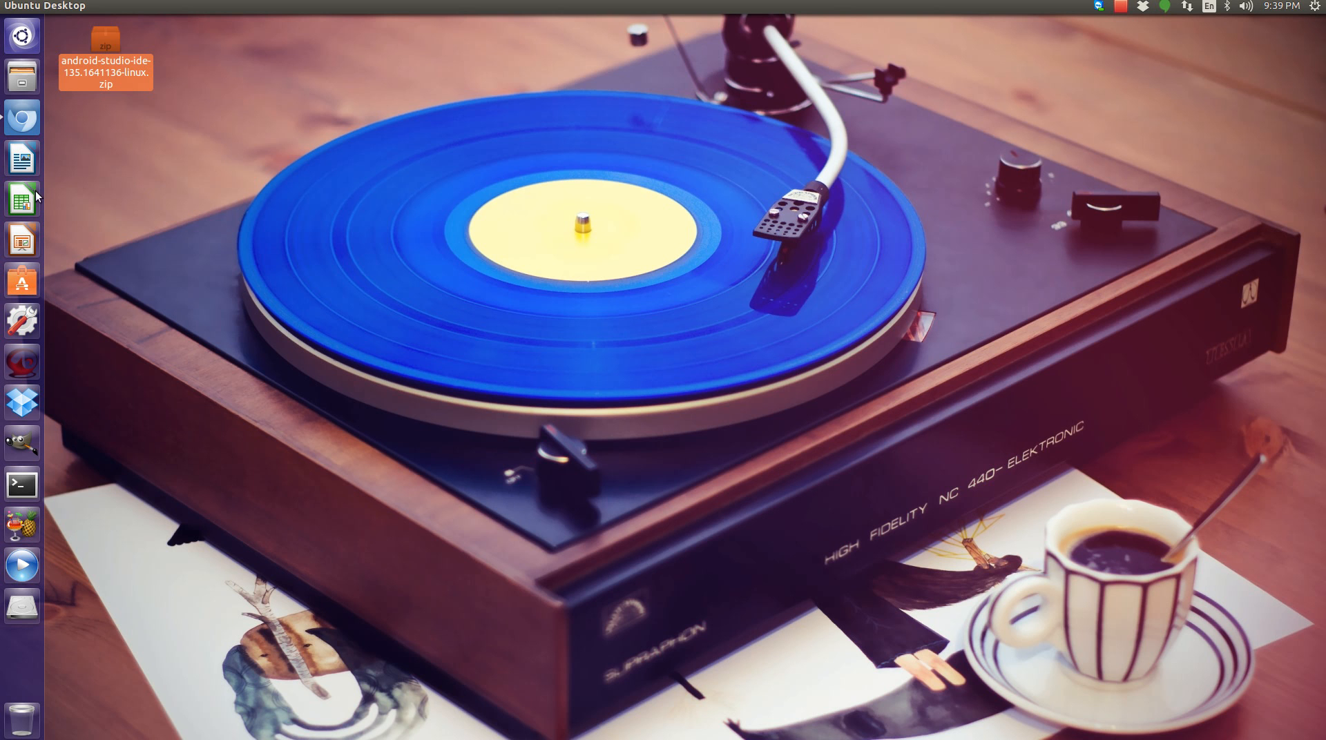
# Open the Android Studio download page in the browser and view the Linux download terms.
pyautogui.click(26, 127)
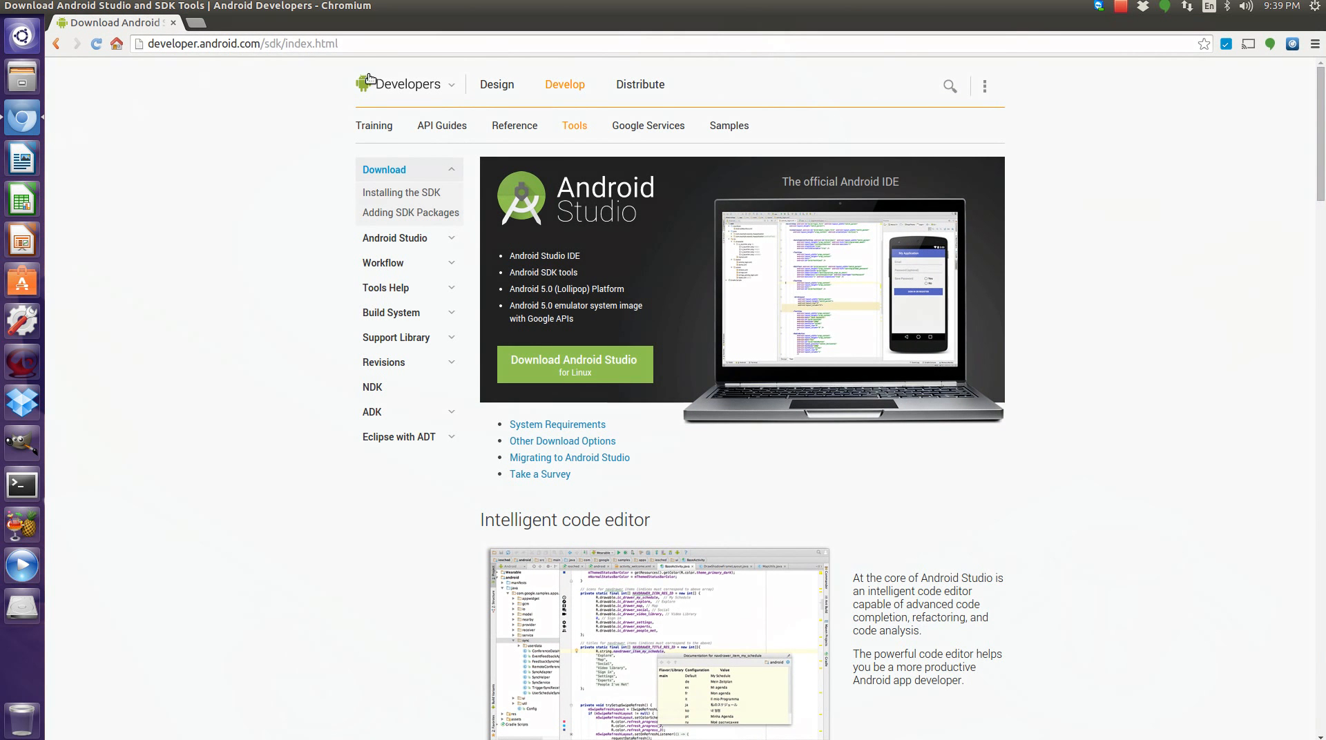
pyautogui.click(570, 91)
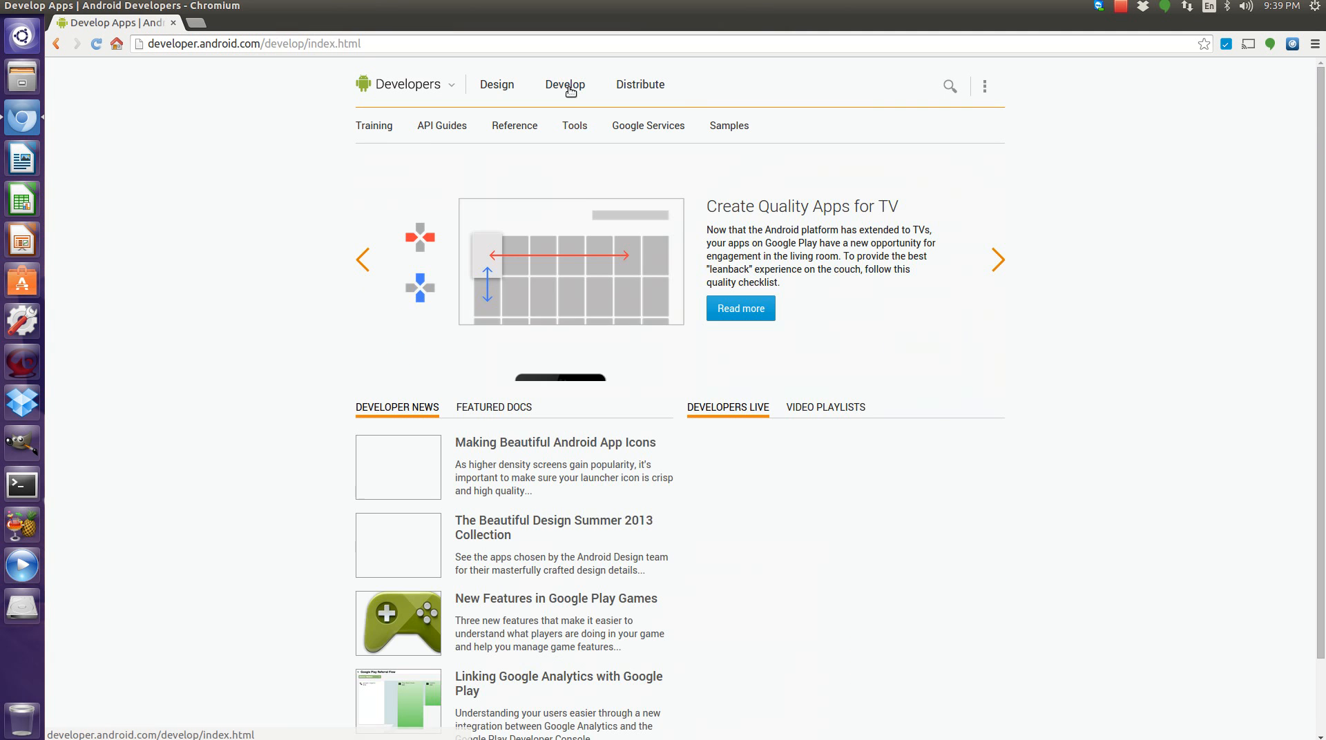
pyautogui.click(568, 126)
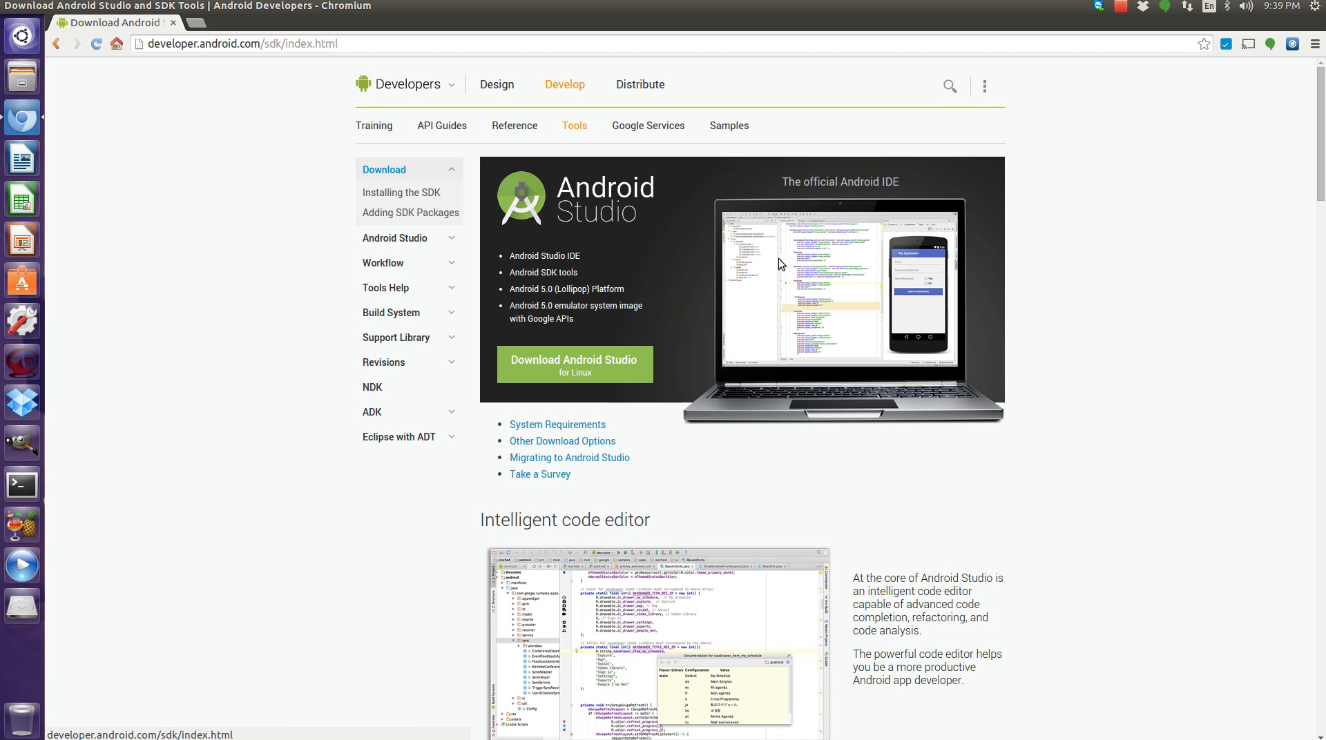
pyautogui.click(575, 368)
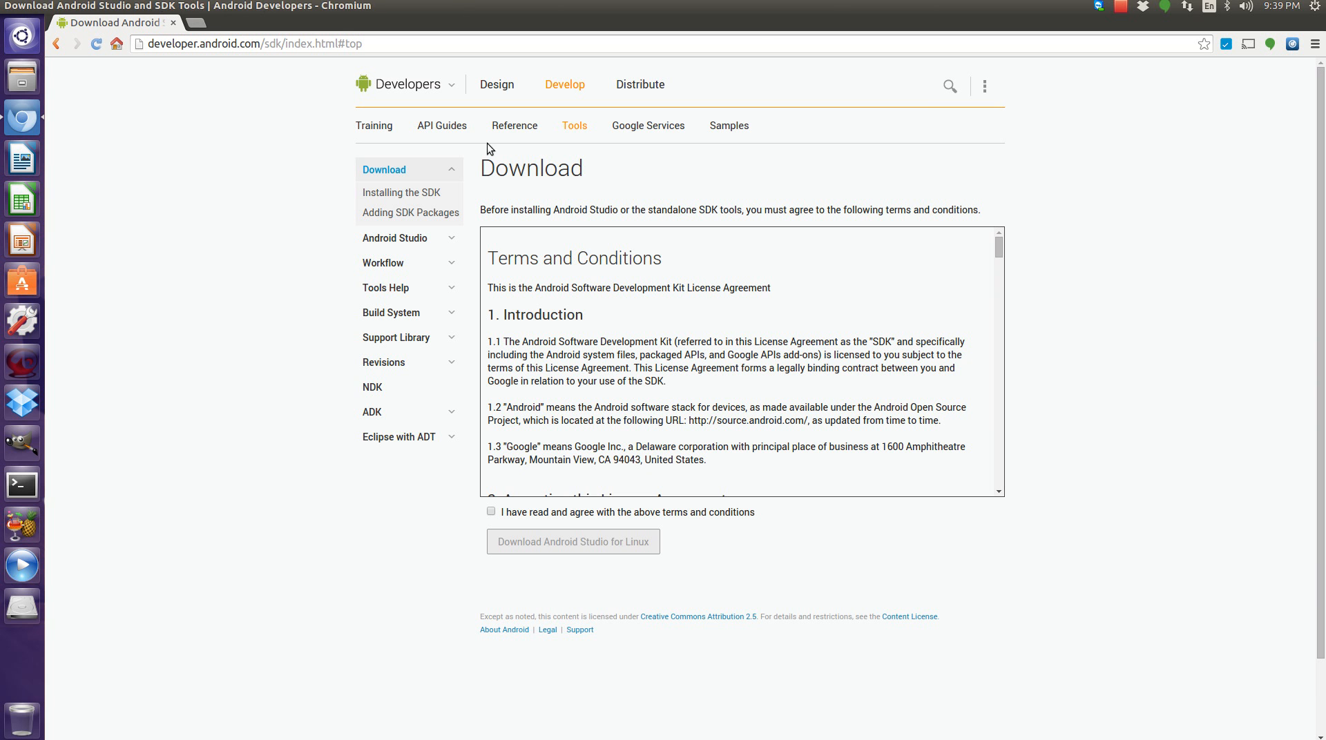
pyautogui.click(23, 6)
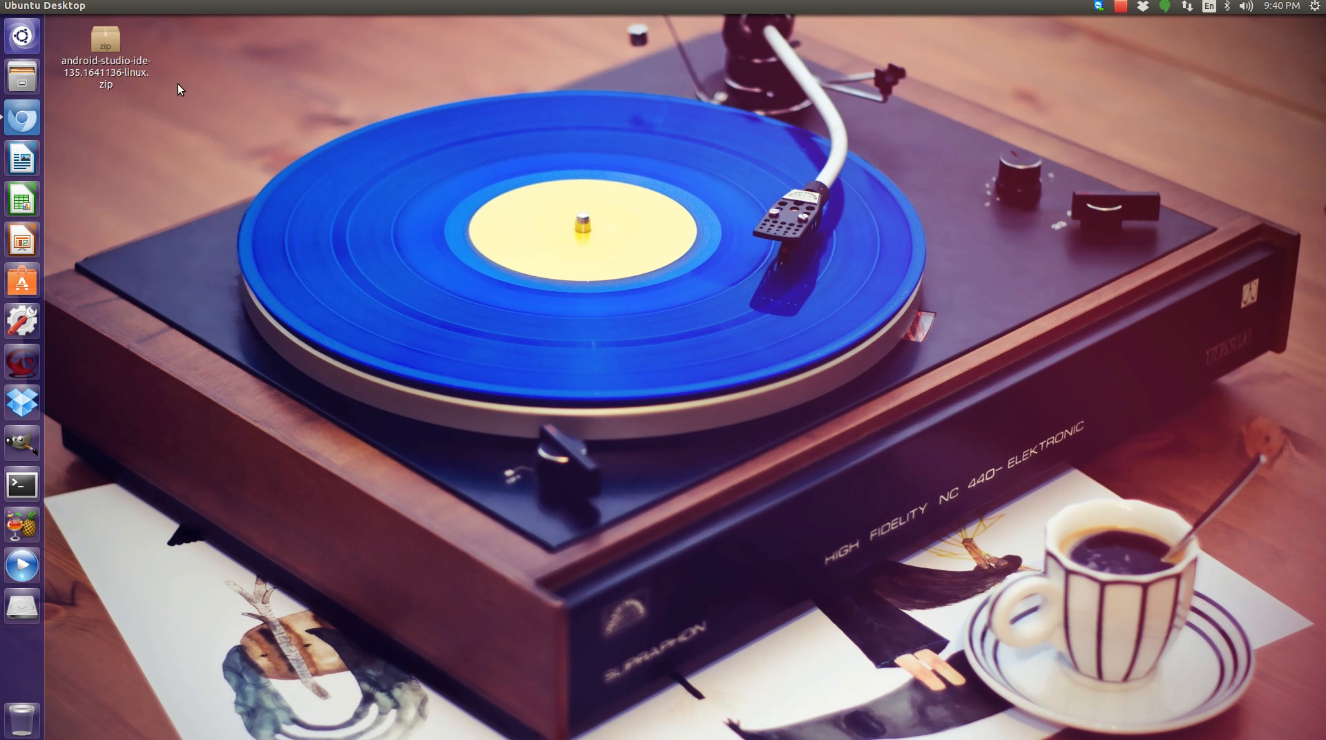
# Open the android-studio zip in Archive Manager and extract the android-studio folder to the Desktop.
pyautogui.rightClick(134, 70)
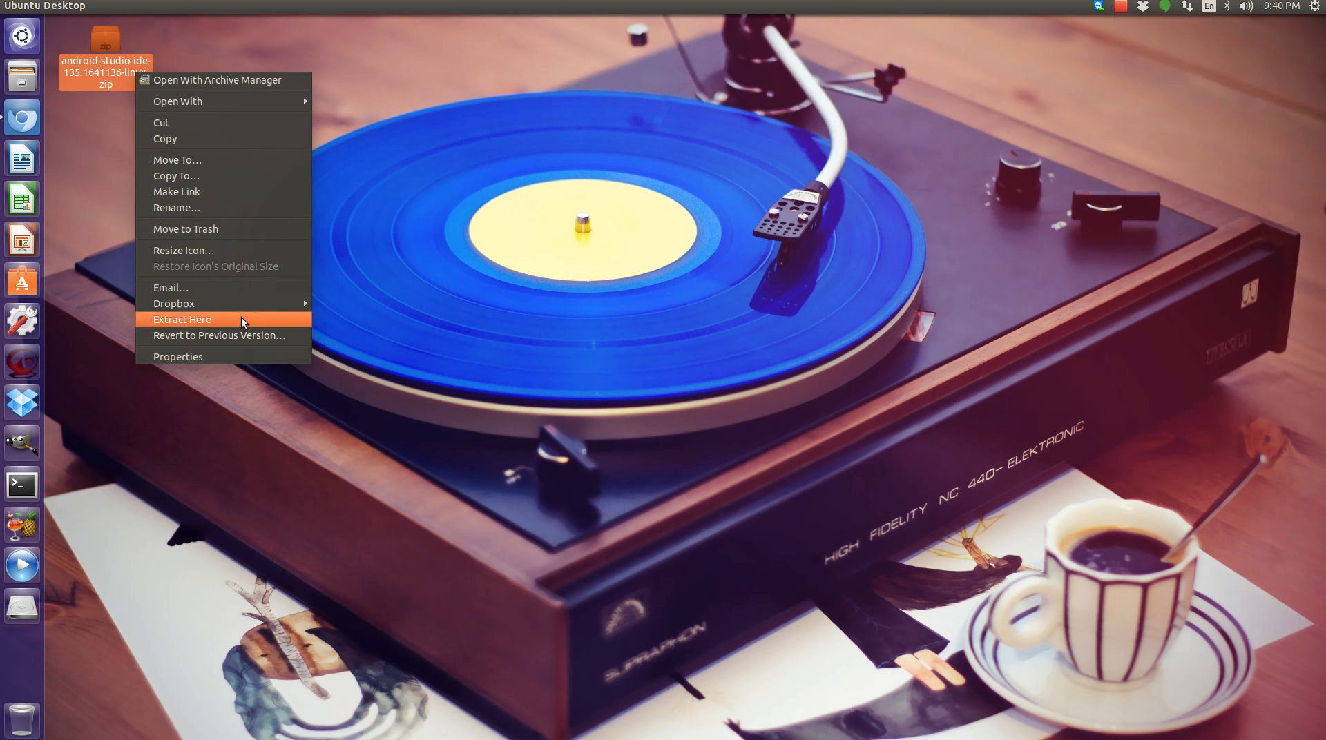
pyautogui.click(221, 81)
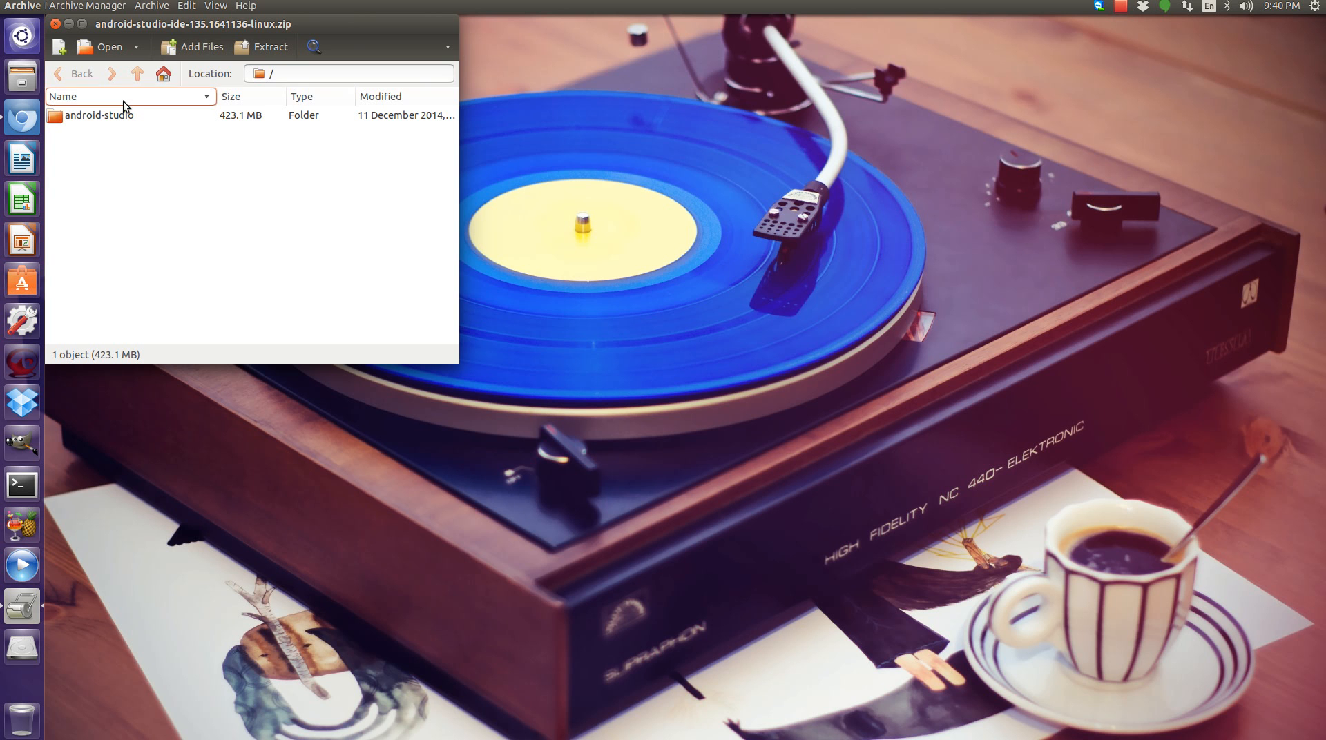
pyautogui.click(139, 111)
pyautogui.click(261, 46)
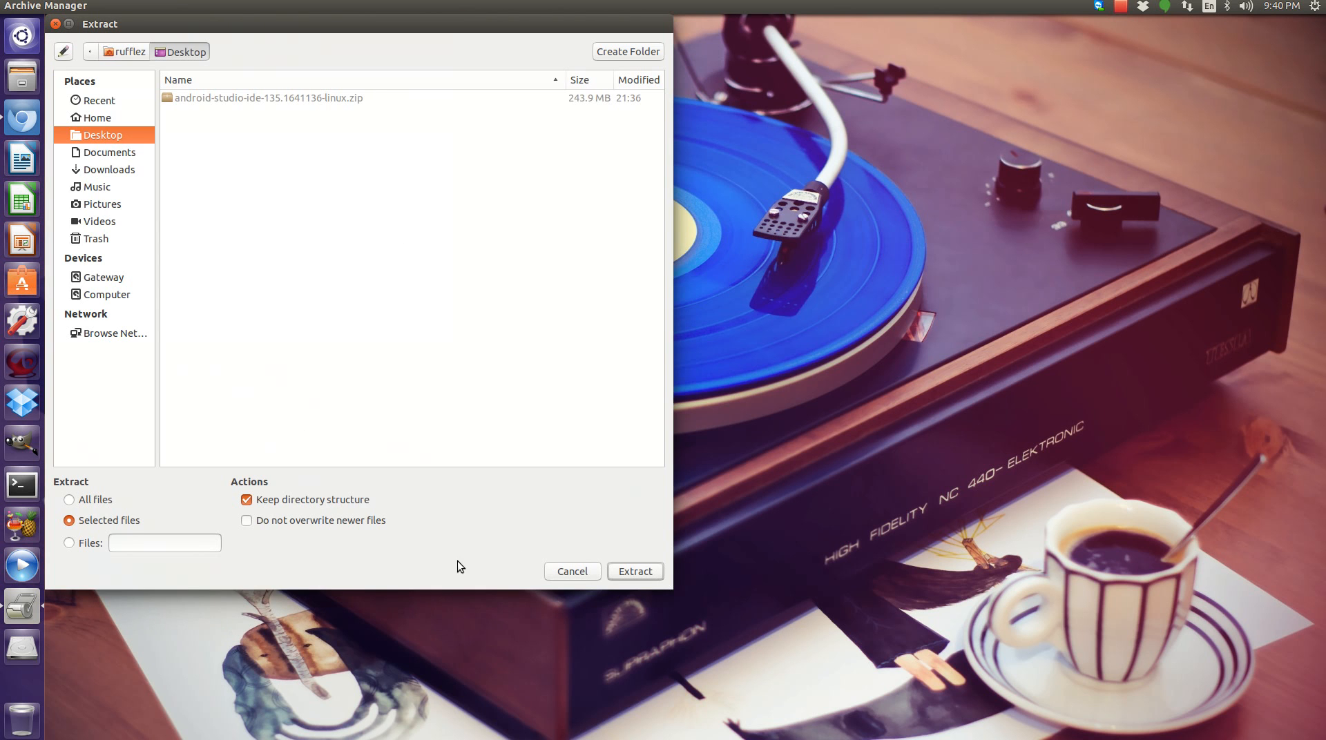
pyautogui.click(635, 572)
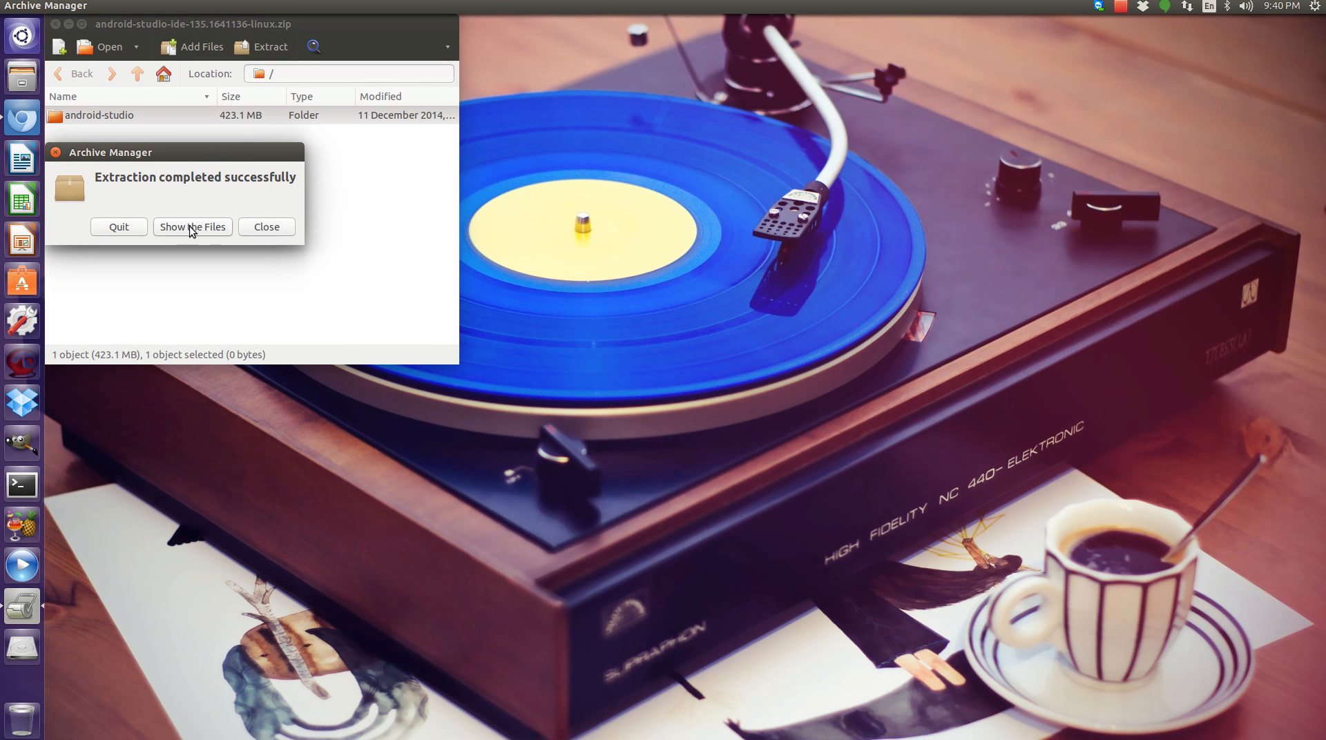
pyautogui.click(241, 229)
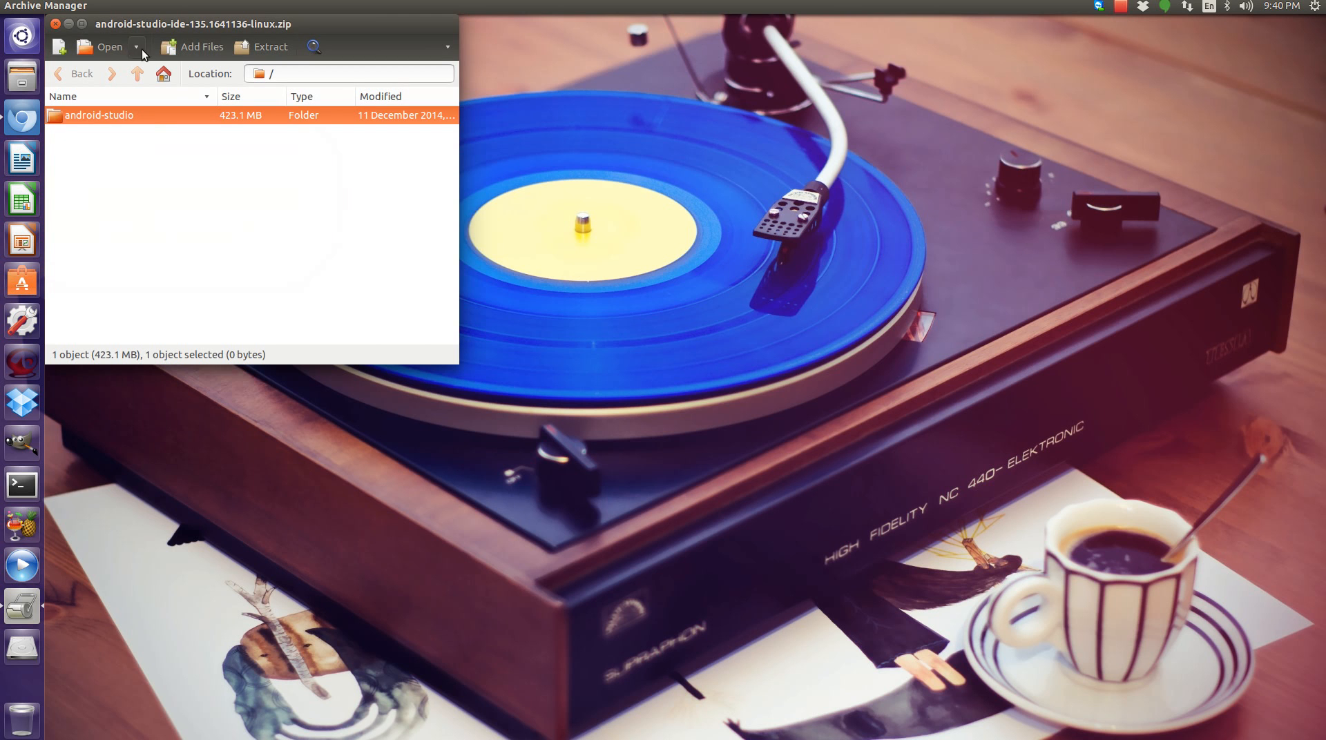
pyautogui.click(55, 24)
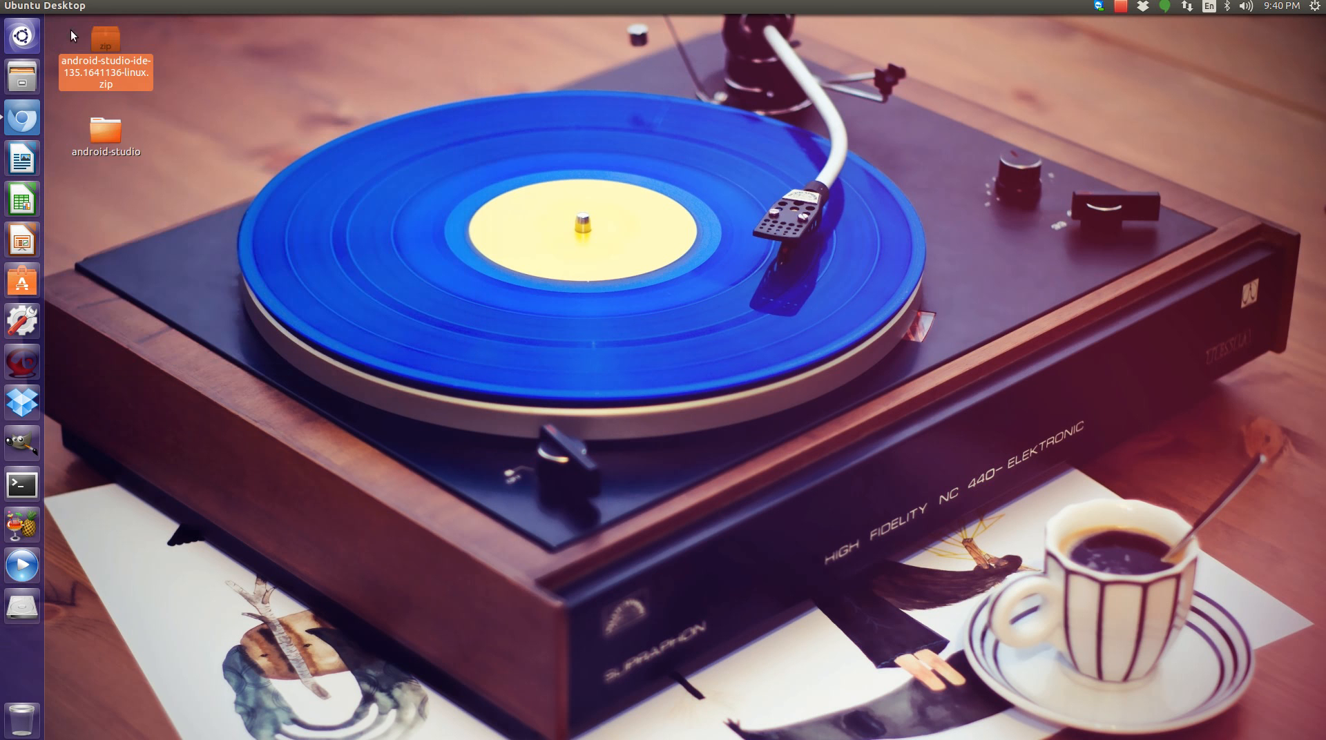
# Open a terminal window and move it to the centre of the screen.
pyautogui.click(116, 119)
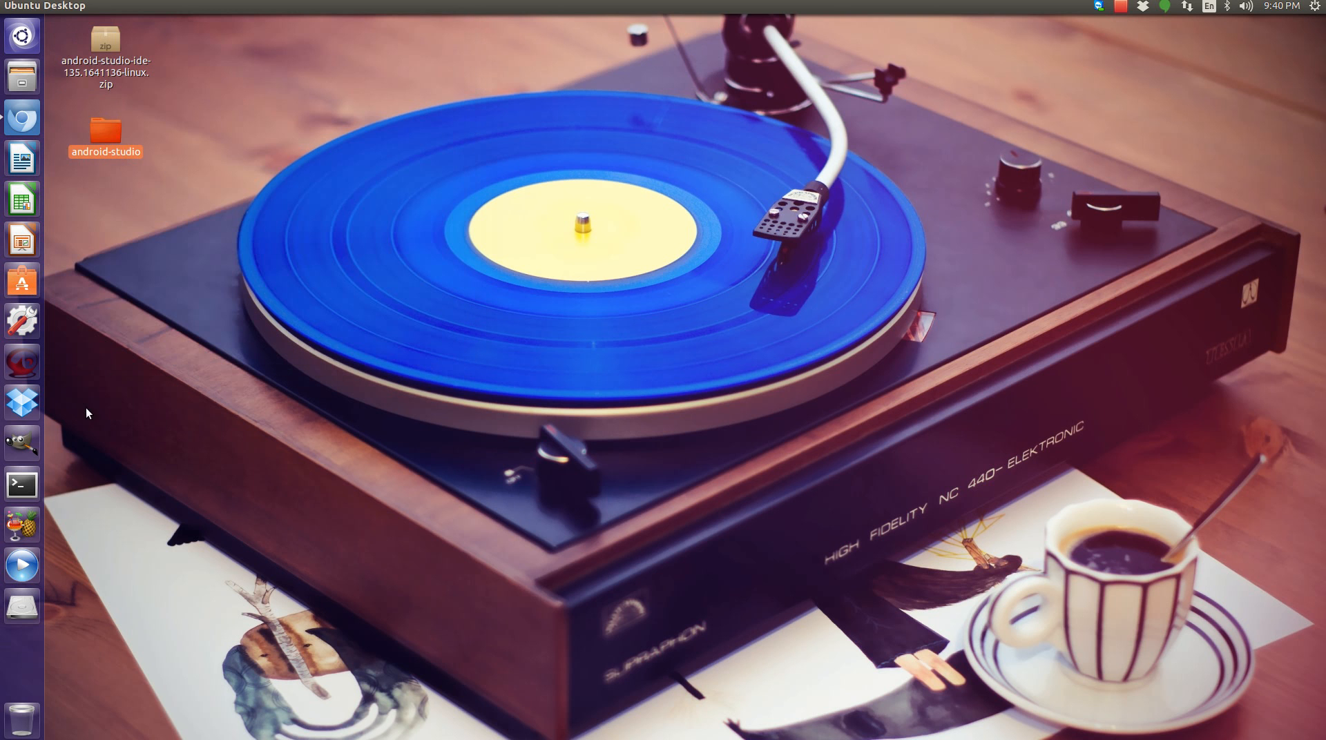
pyautogui.click(22, 485)
pyautogui.moveTo(317, 23); pyautogui.dragTo(538, 95)
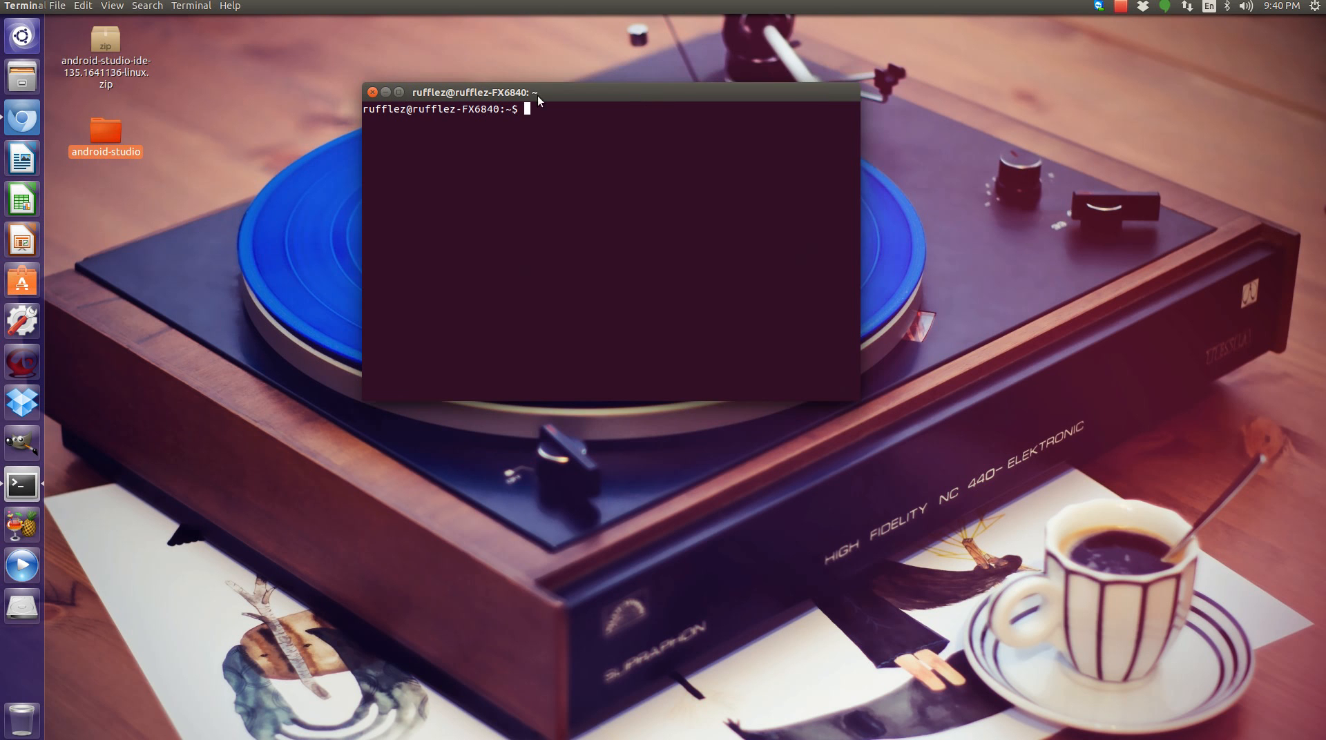
# Browse into the android-studio bin folder and open the properties of studio.sh.
pyautogui.doubleClick(97, 133)
pyautogui.doubleClick(872, 94)
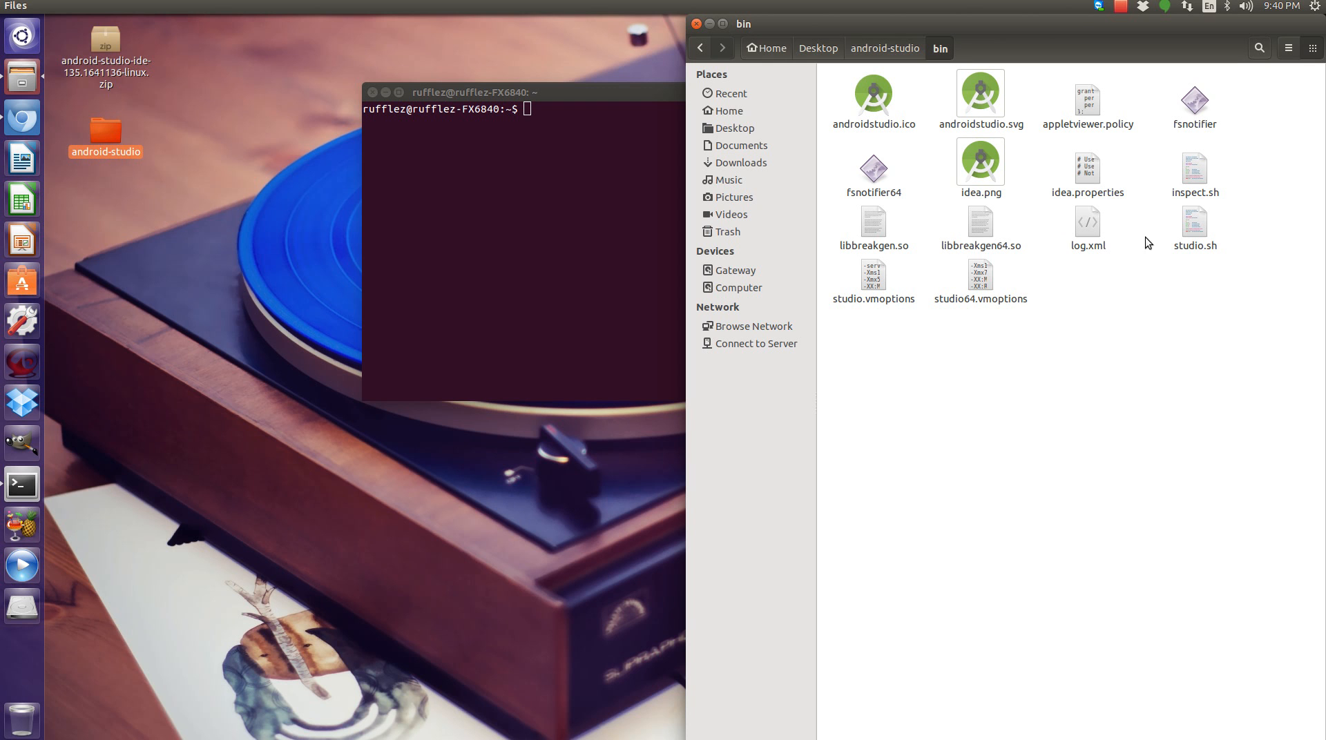
pyautogui.click(1188, 237)
pyautogui.rightClick(1190, 236)
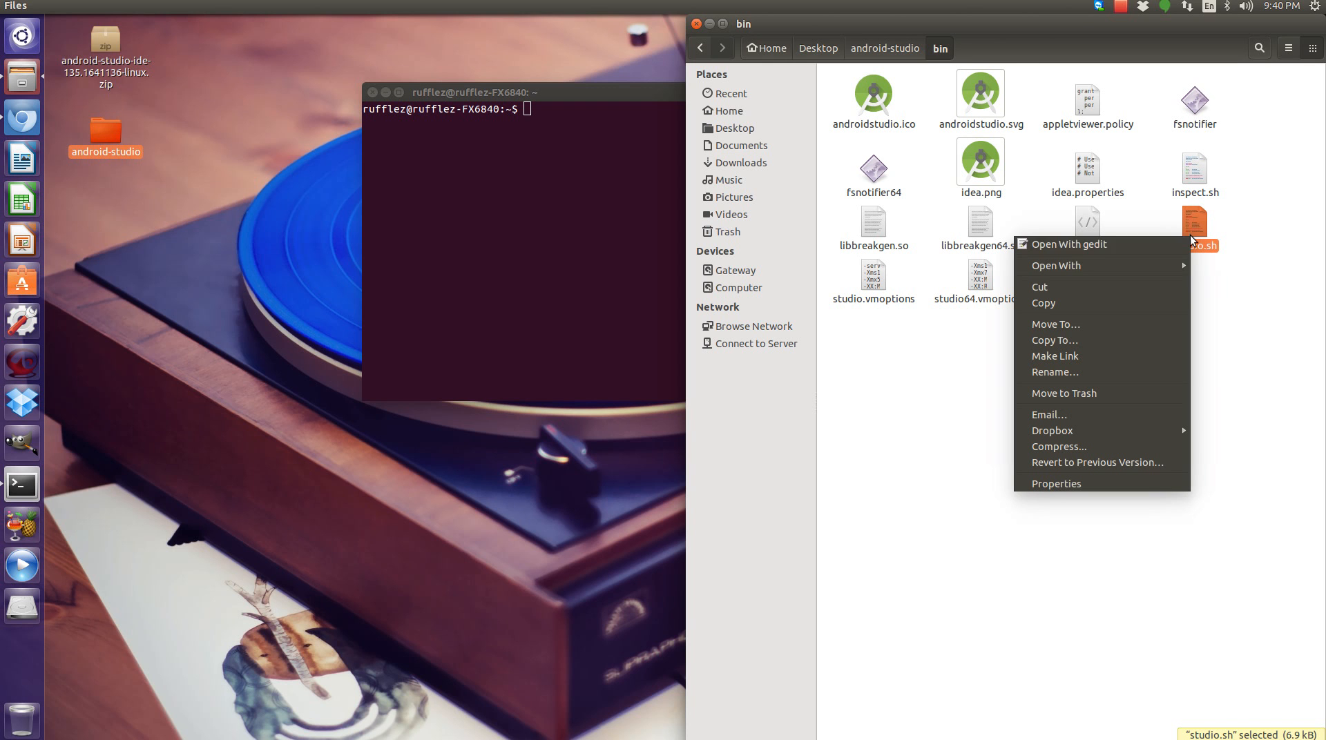
pyautogui.moveTo(1180, 265)
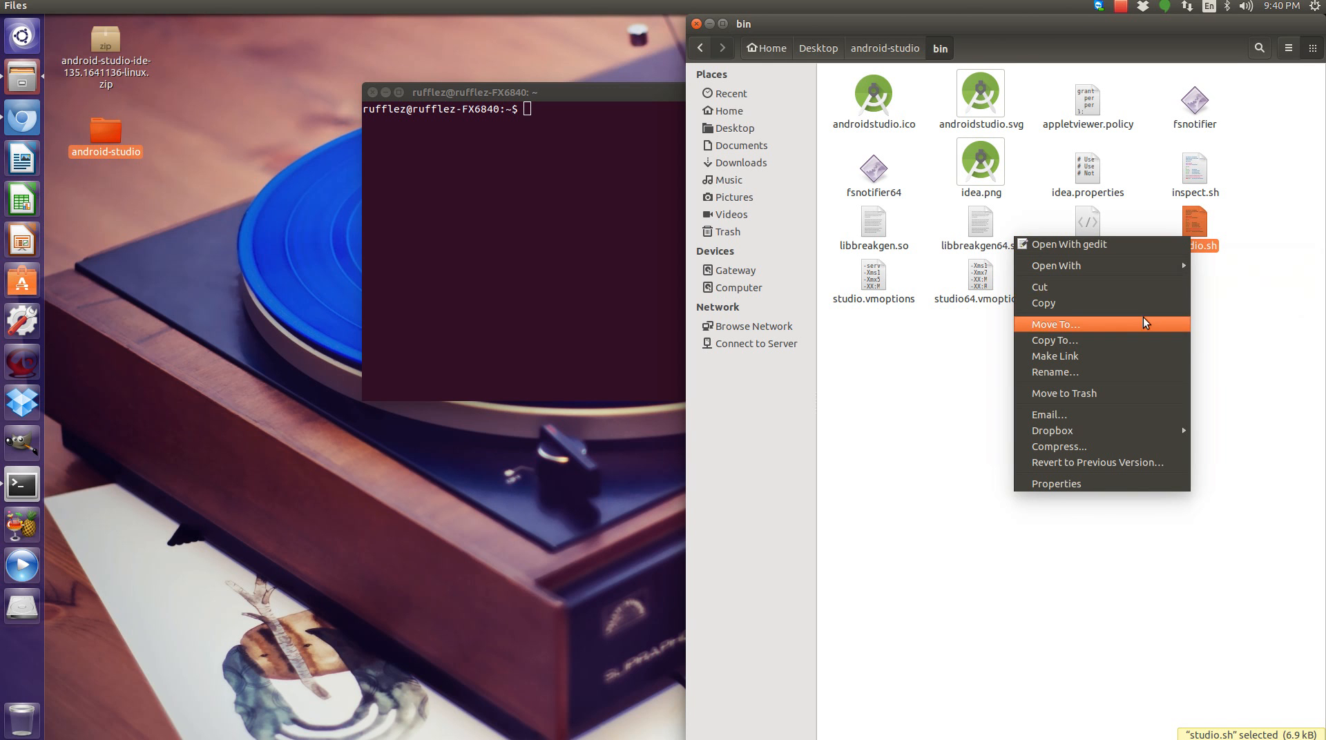
pyautogui.click(1096, 484)
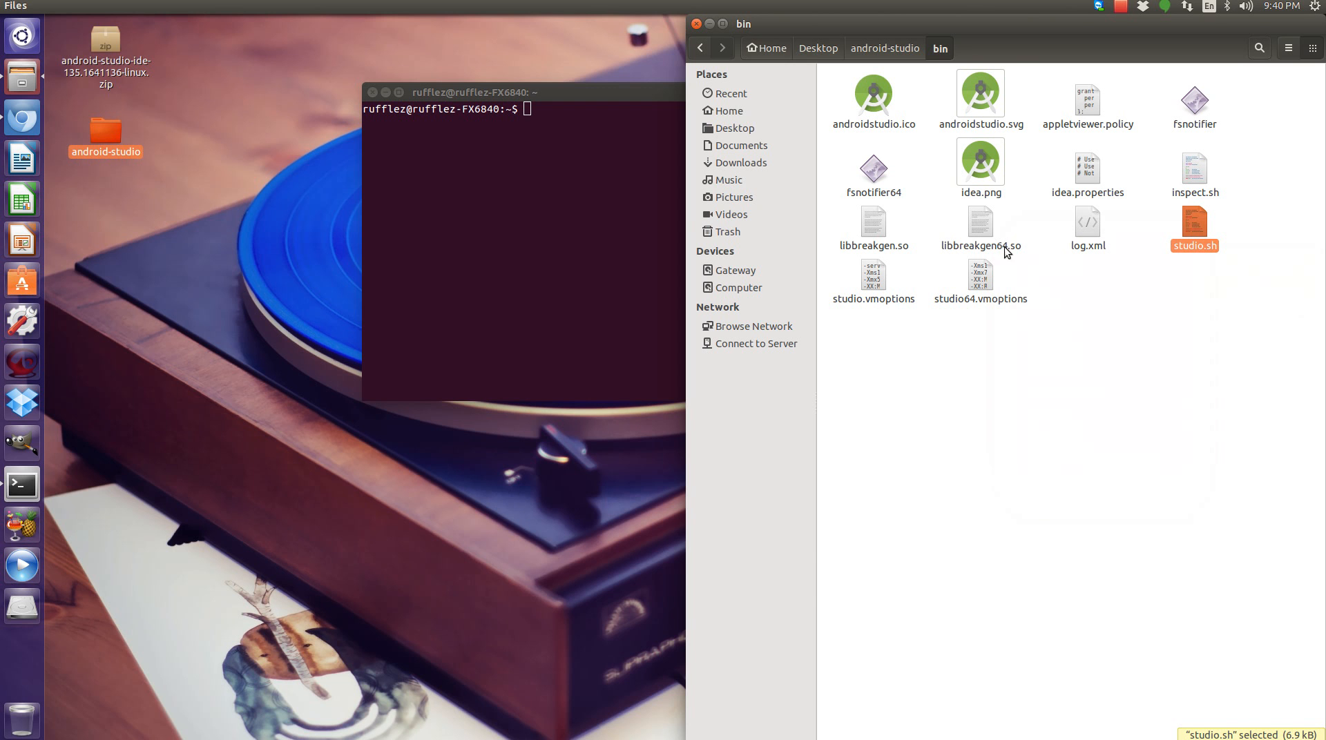
# Copy the bin folder's path and change the terminal's directory to the android-studio/bin folder.
pyautogui.moveTo(802, 339); pyautogui.dragTo(605, 341)
pyautogui.rightClick(614, 339)
pyautogui.click(632, 365)
pyautogui.click(459, 144)
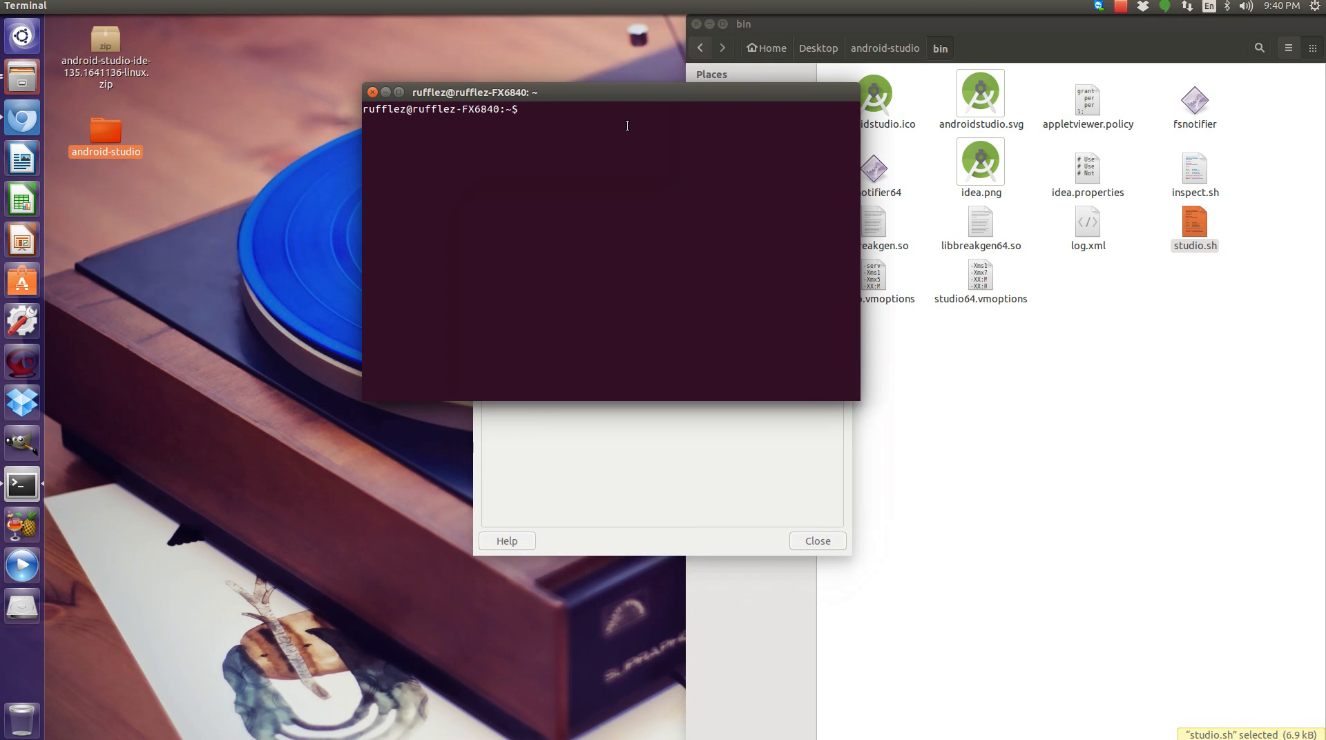
pyautogui.write('cd')
pyautogui.rightClick(614, 151)
pyautogui.click(652, 238)
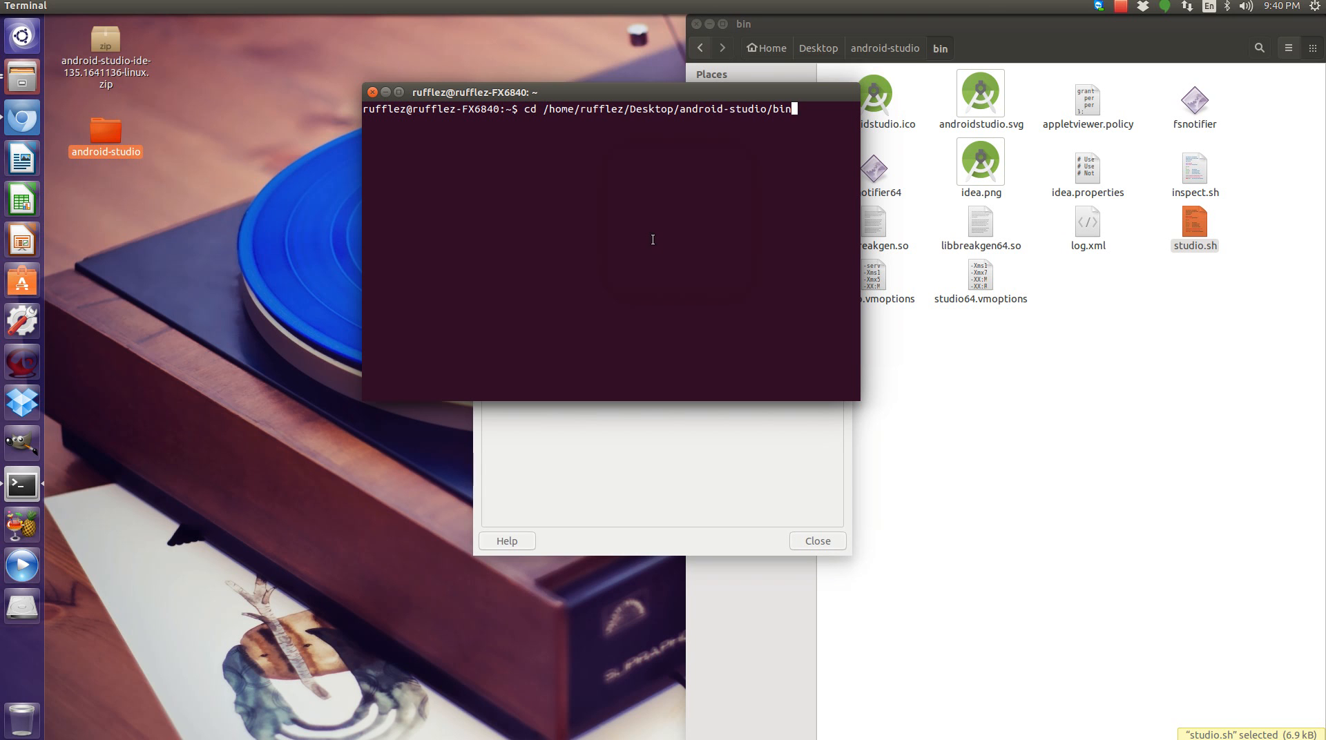
pyautogui.press('Return')
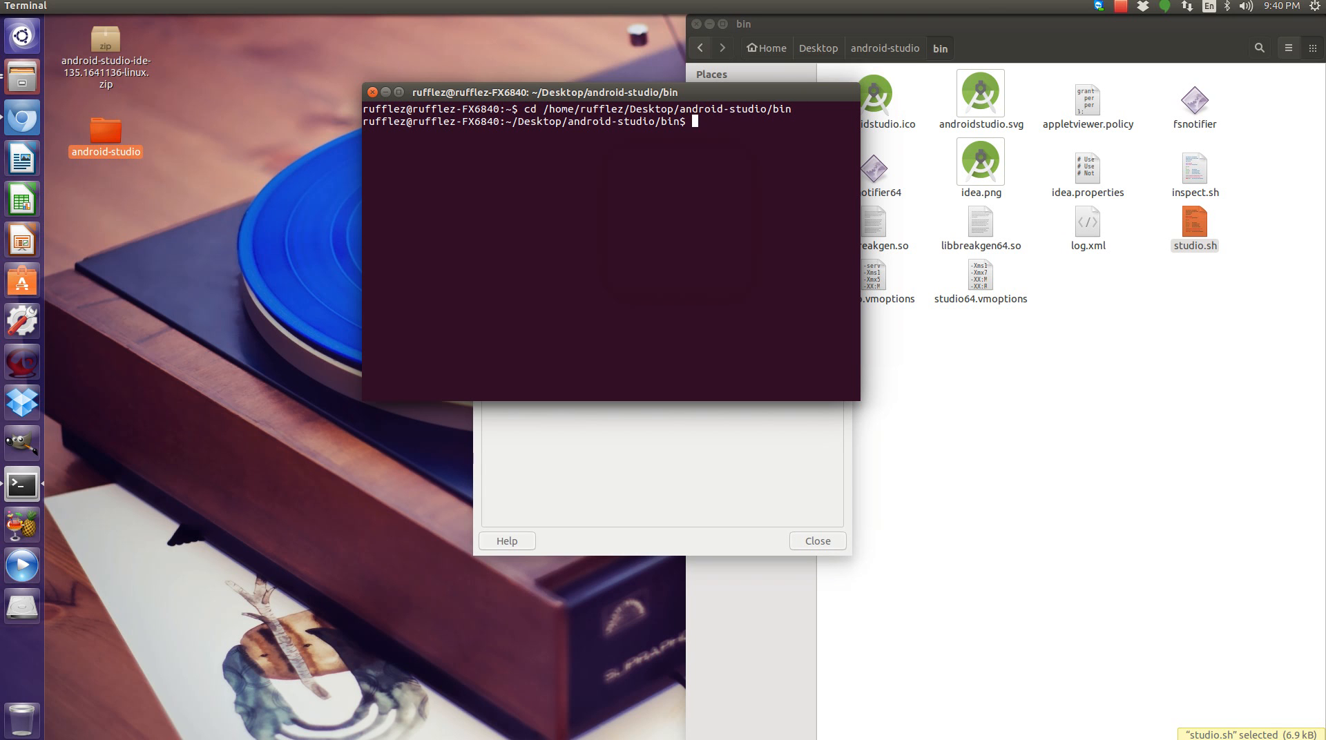
# Launch ./studio.sh from the terminal and choose not to import previous settings.
pyautogui.write('./studio.sh')
pyautogui.moveTo(751, 92); pyautogui.dragTo(447, 43)
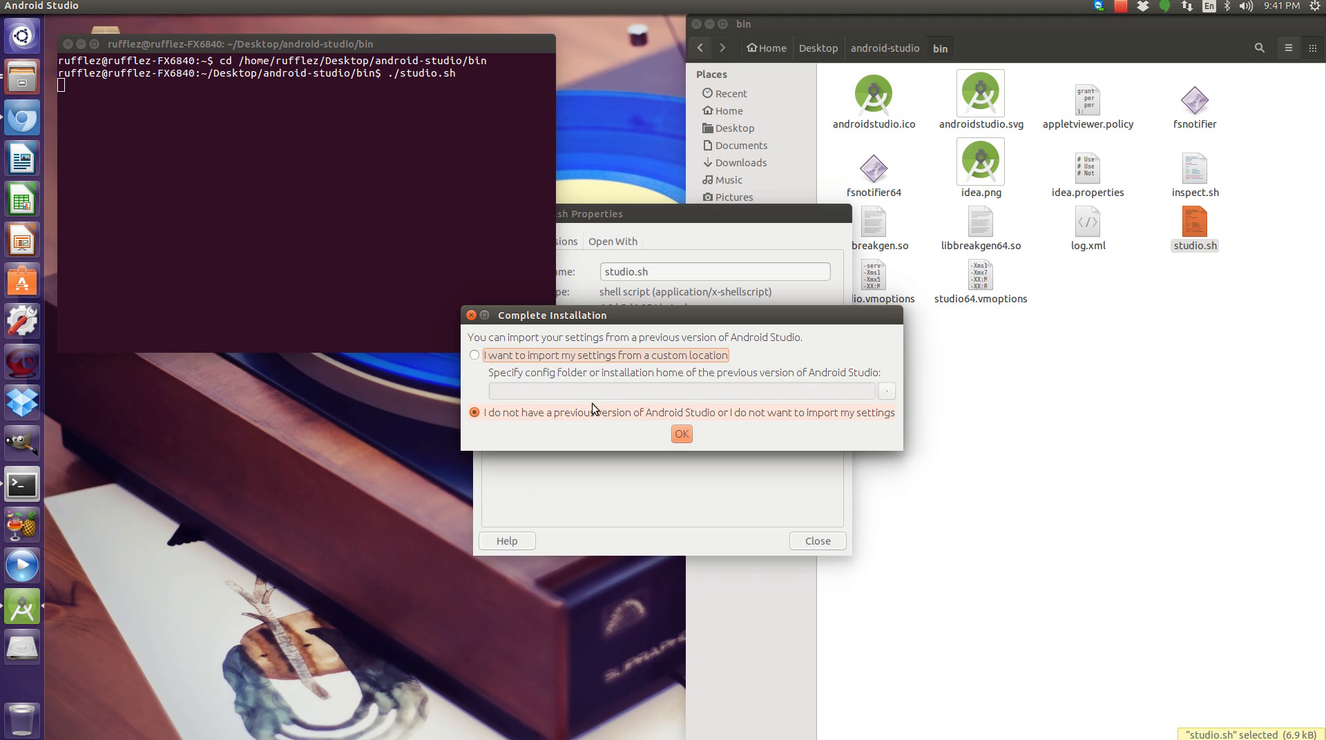
pyautogui.click(682, 434)
# Close the studio.sh properties dialog and move the terminal window aside.
pyautogui.click(805, 536)
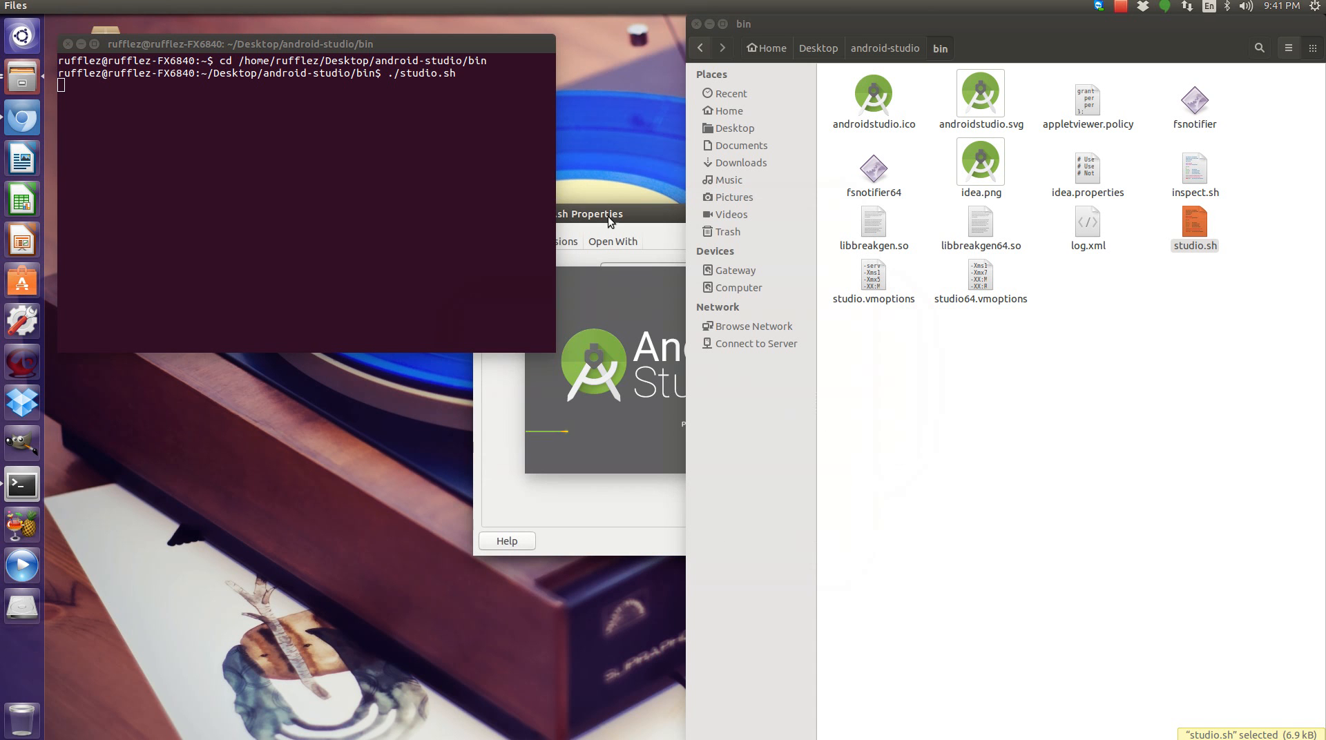
pyautogui.moveTo(620, 221); pyautogui.dragTo(207, 339)
pyautogui.click(405, 656)
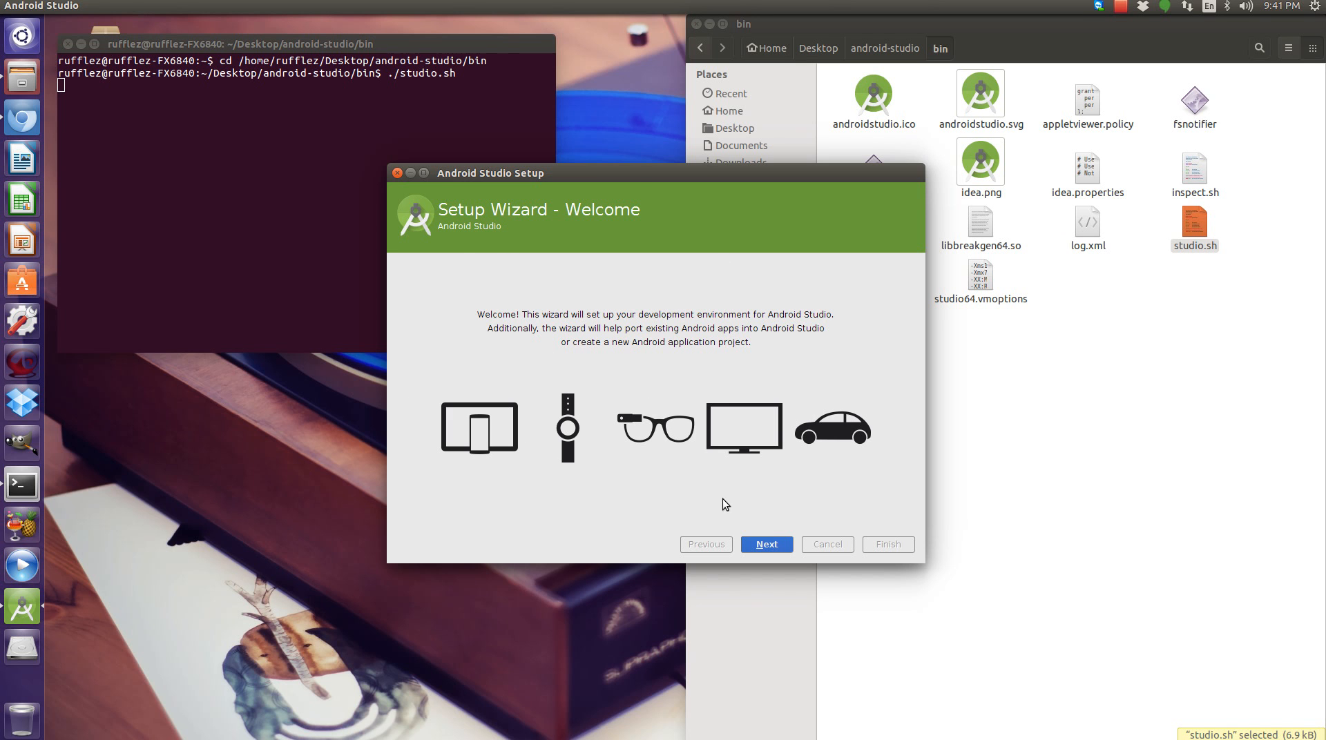
# Run the setup wizard with the Standard setup type, accept the SDK licence agreement and finish.
pyautogui.click(766, 546)
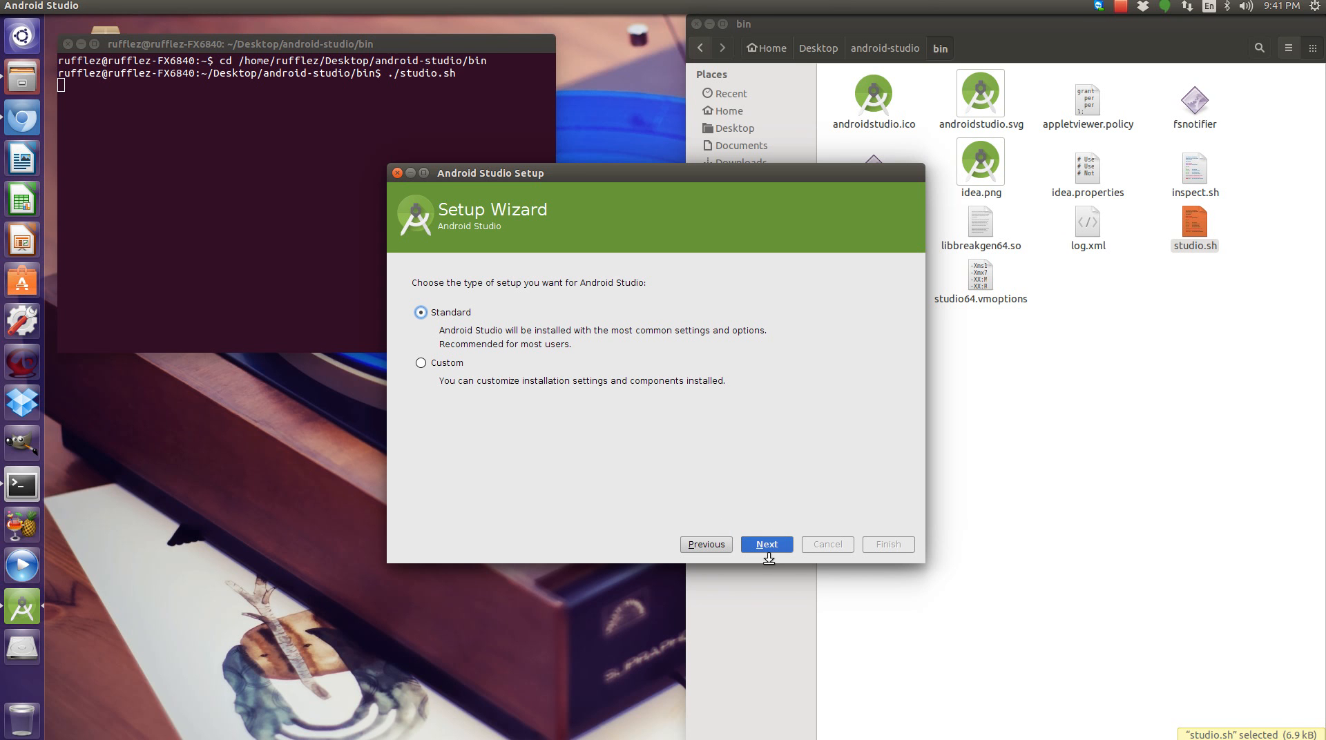
pyautogui.click(769, 549)
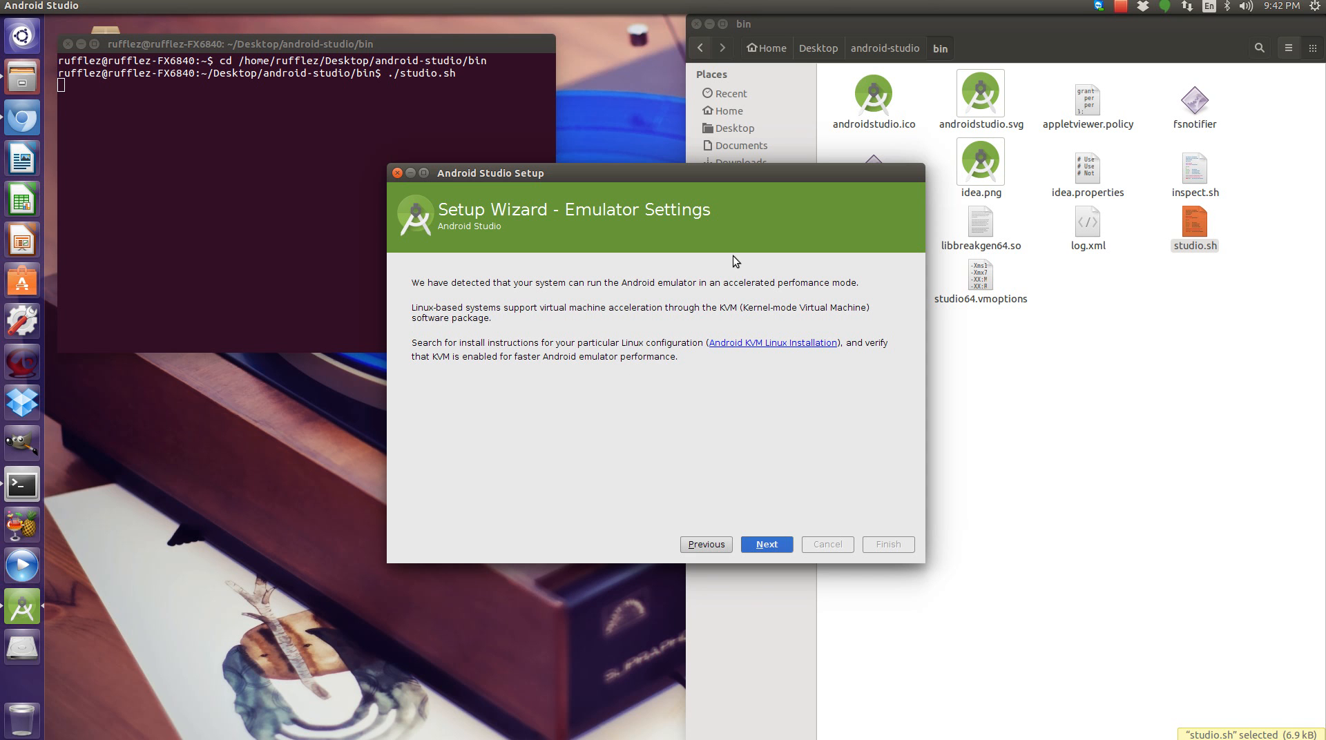
pyautogui.click(767, 545)
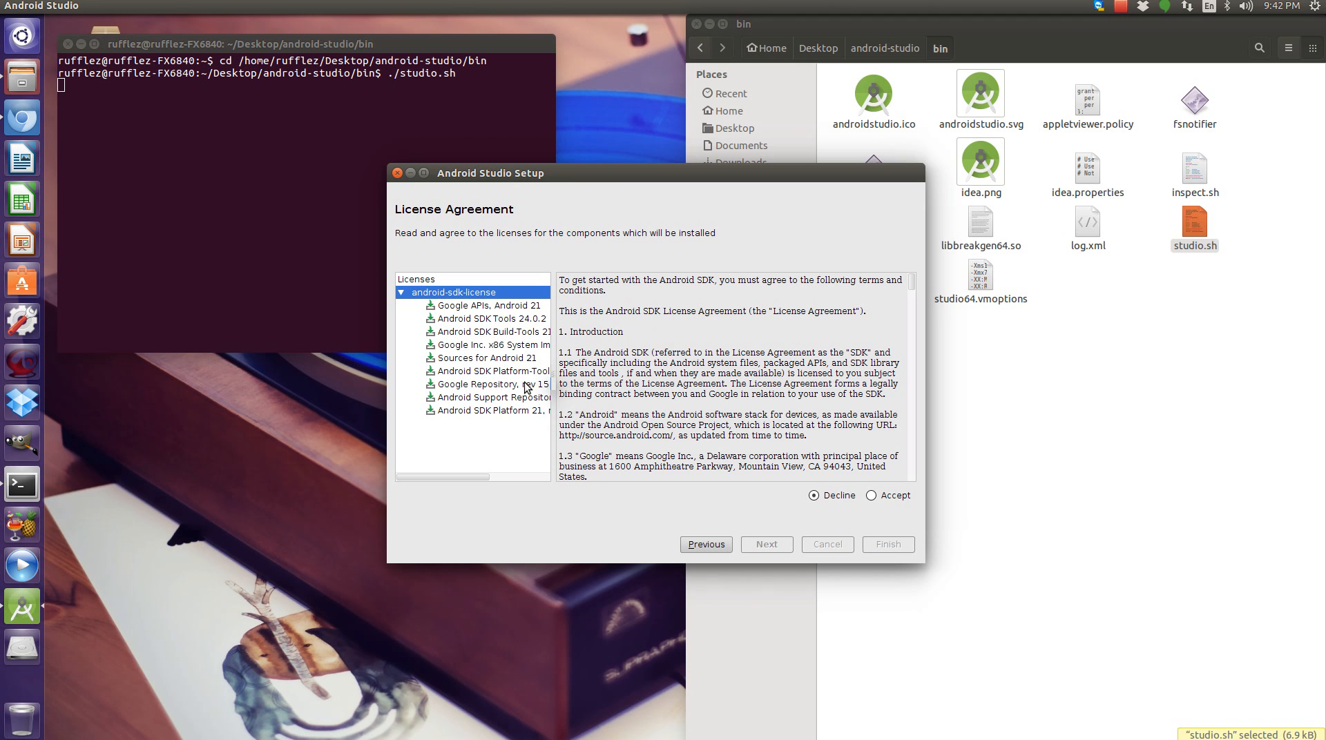
pyautogui.click(870, 496)
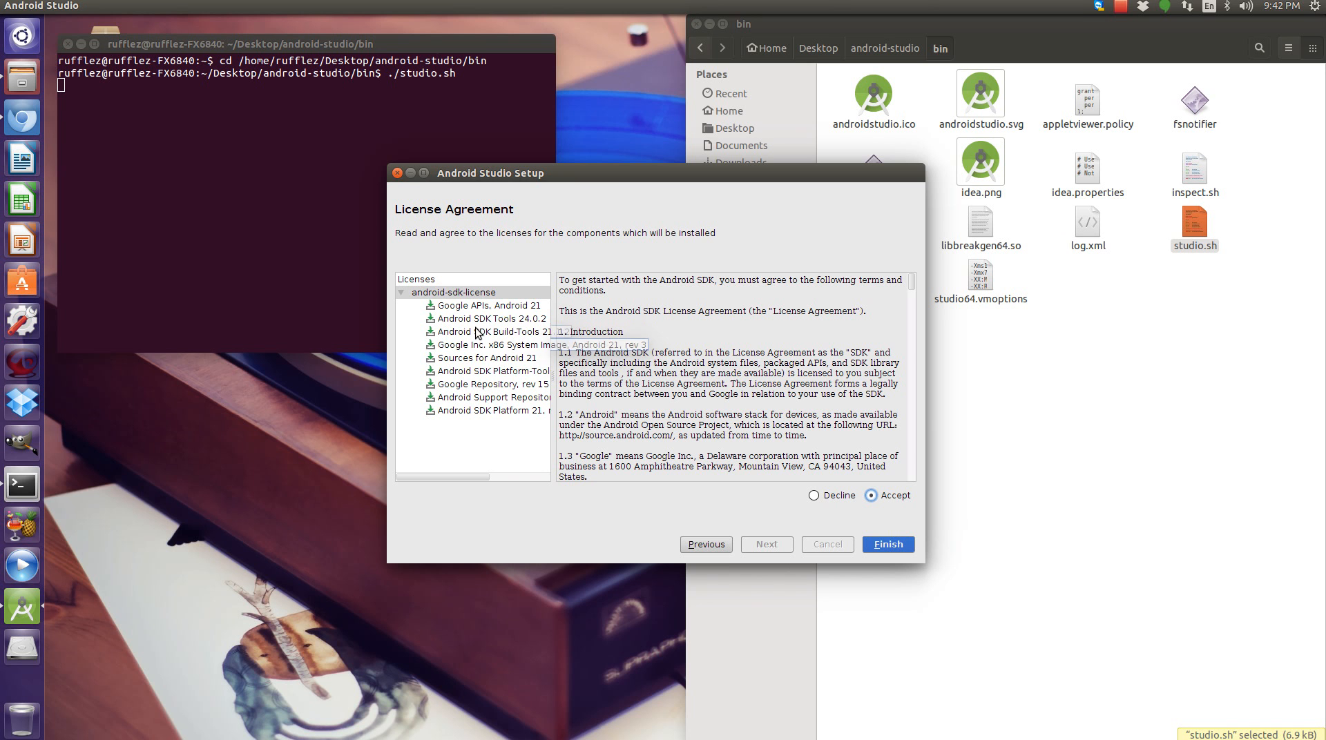
pyautogui.click(886, 545)
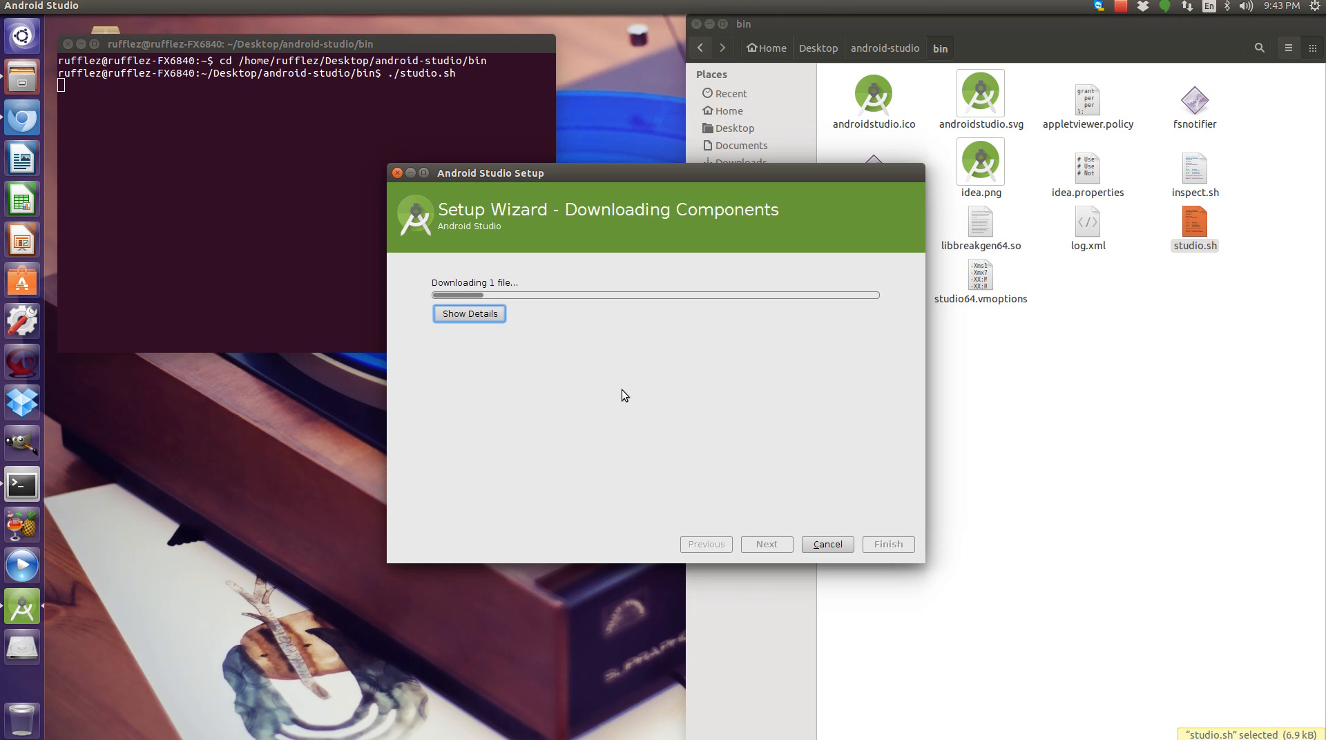
# Finish the setup wizard after the components have downloaded.
pyautogui.click(1120, 6)
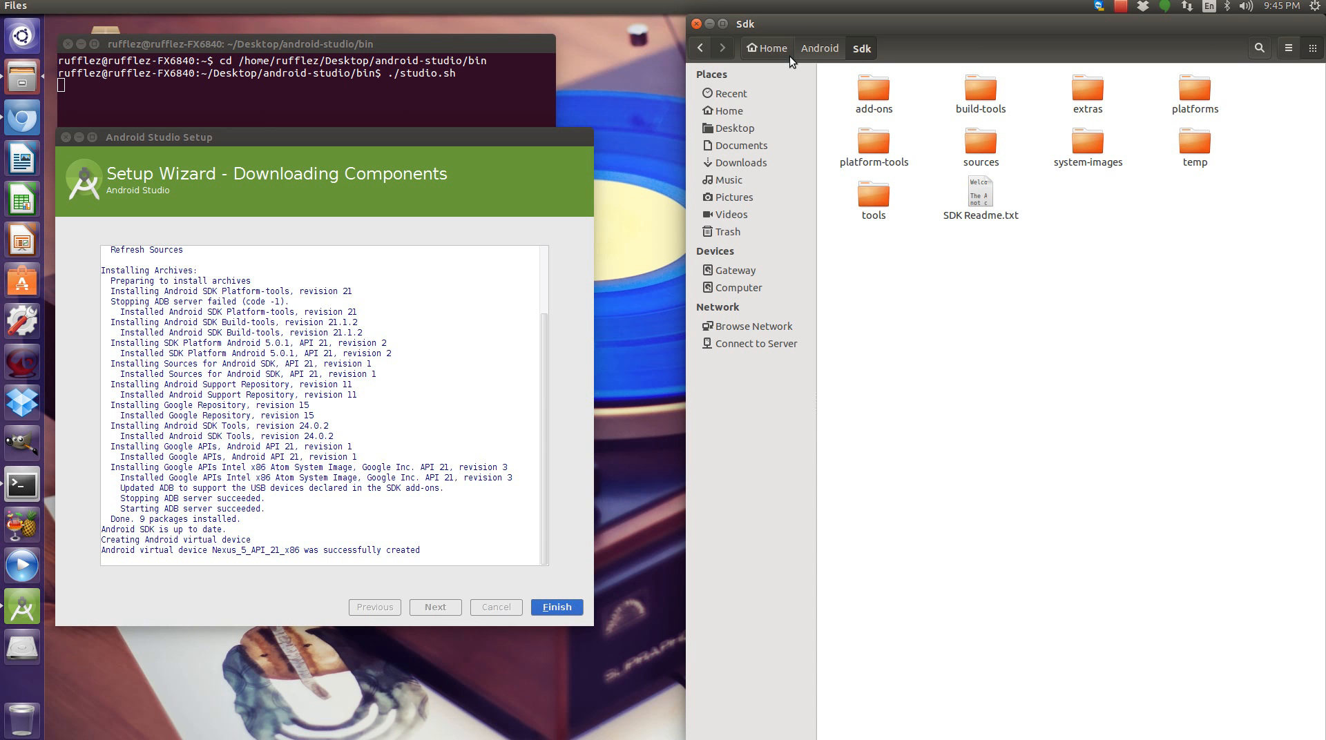
pyautogui.click(544, 609)
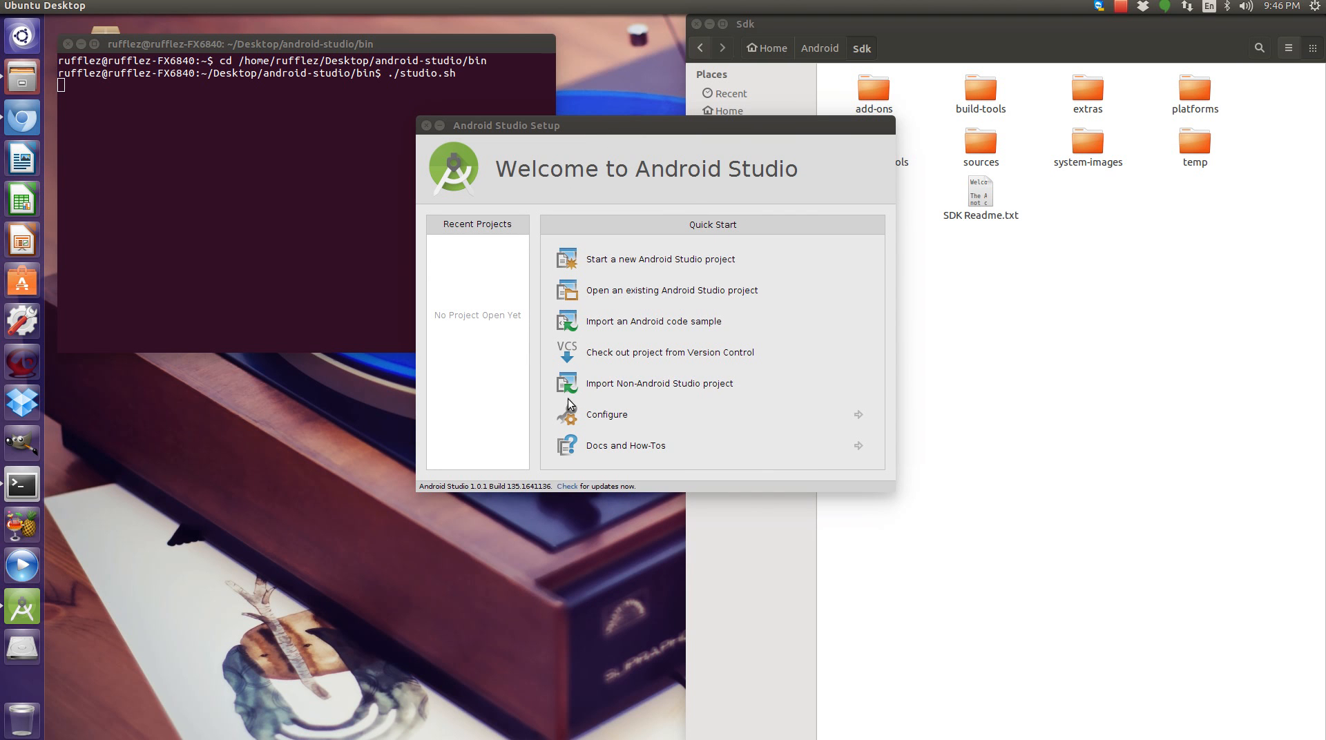
# Create a new project named My Application with default form factor and Blank Activity, then maximise the IDE window.
pyautogui.click(661, 263)
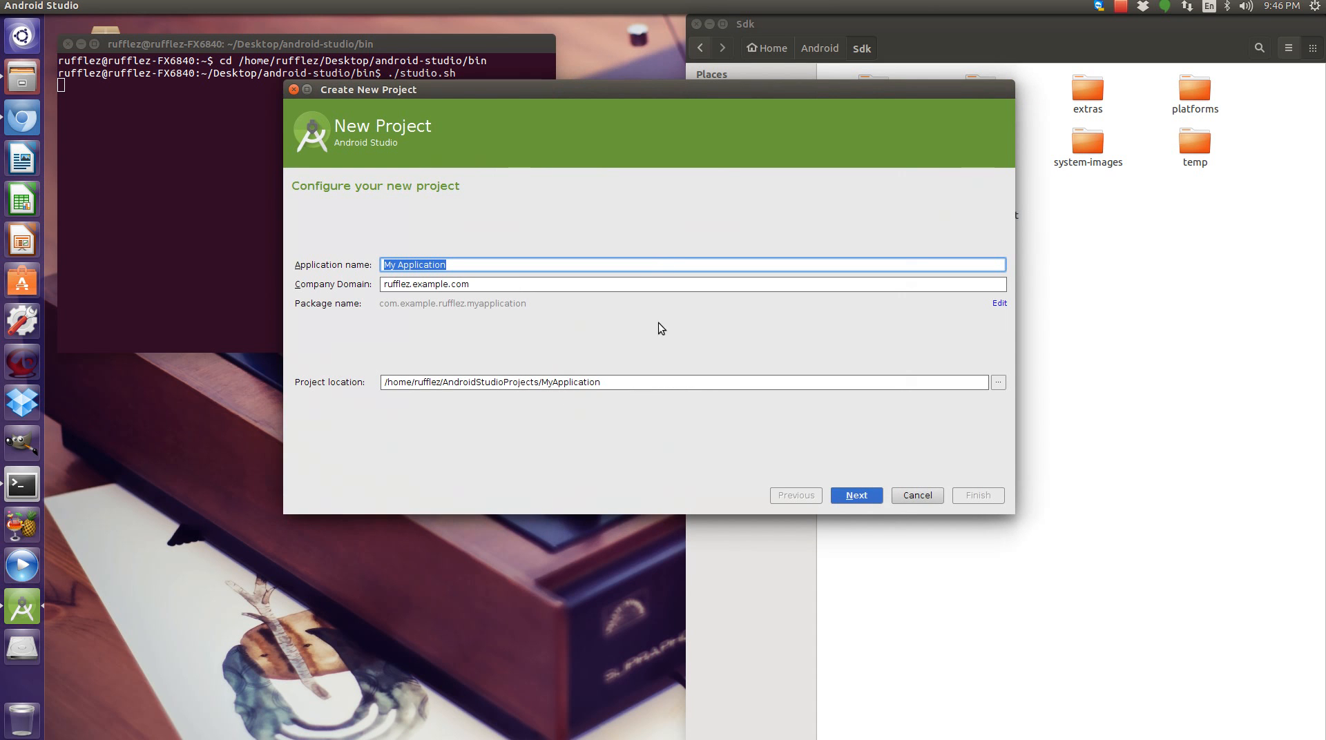
pyautogui.click(856, 496)
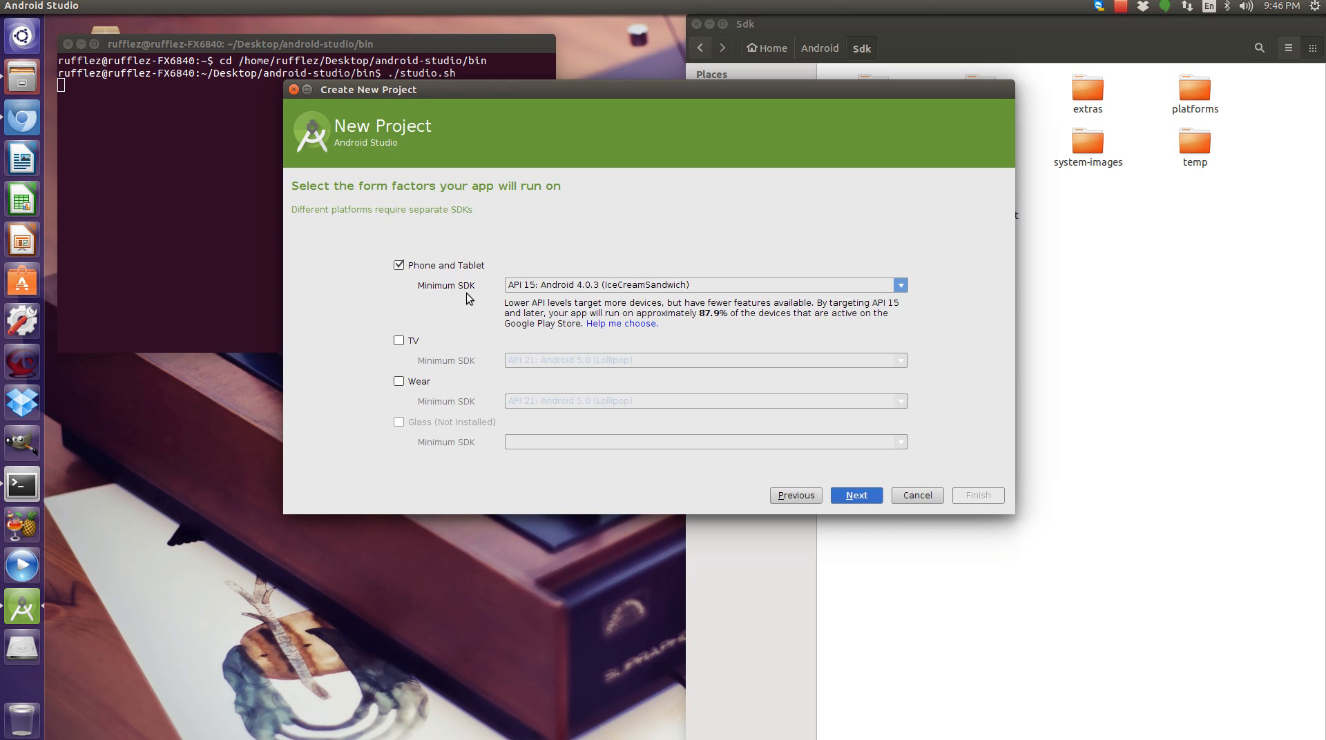
pyautogui.click(857, 495)
pyautogui.click(856, 488)
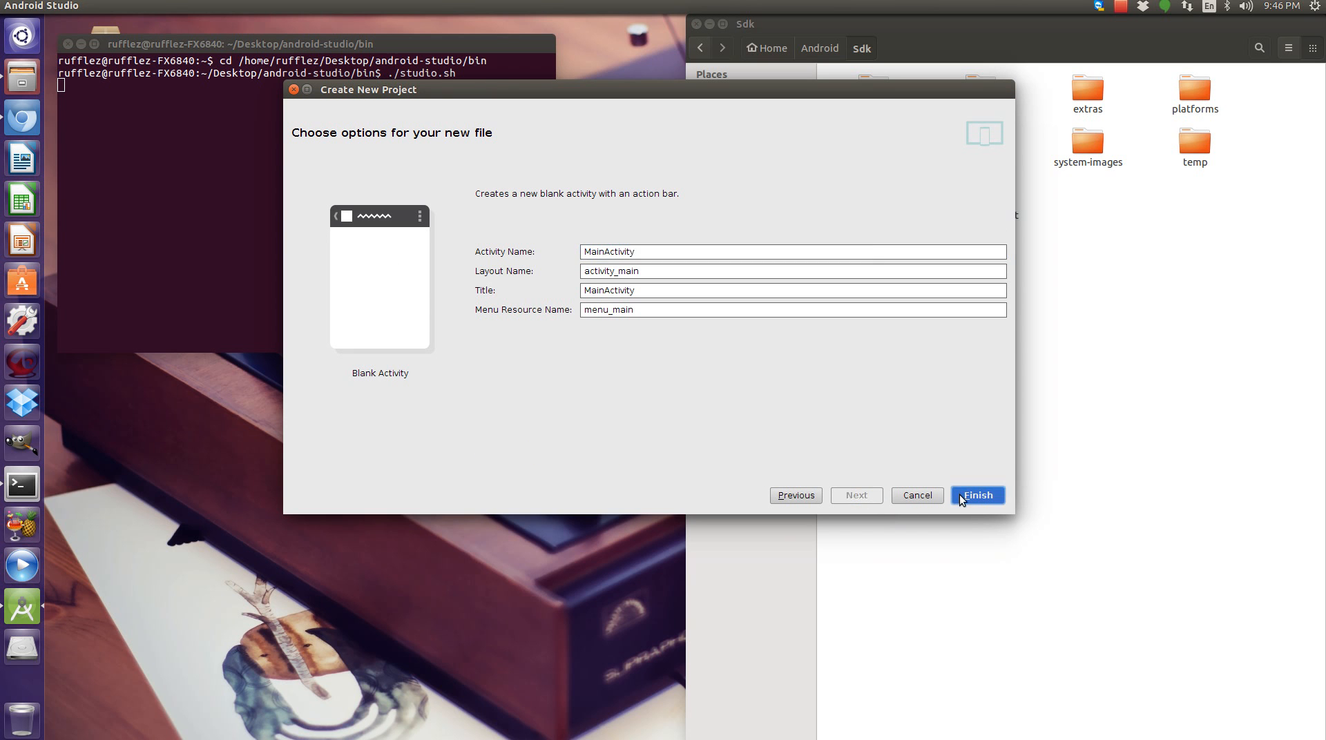
pyautogui.click(964, 495)
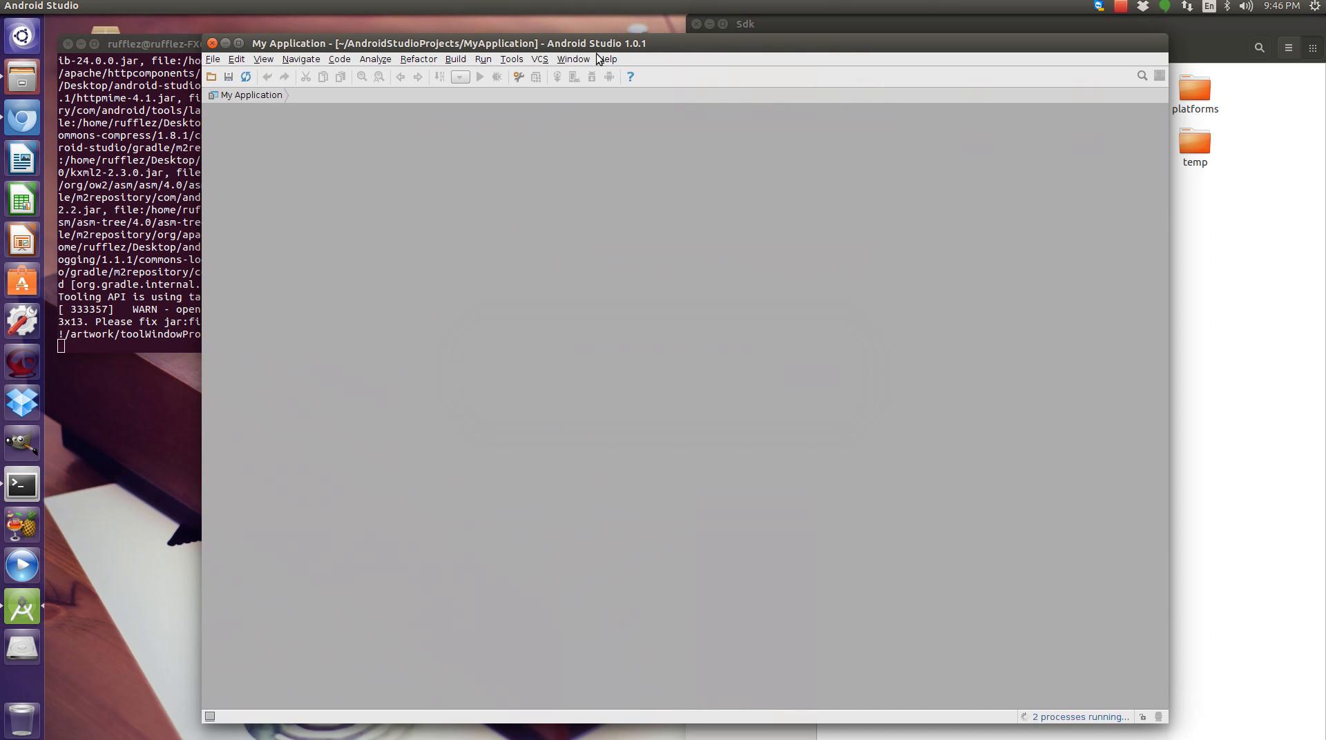
pyautogui.doubleClick(601, 41)
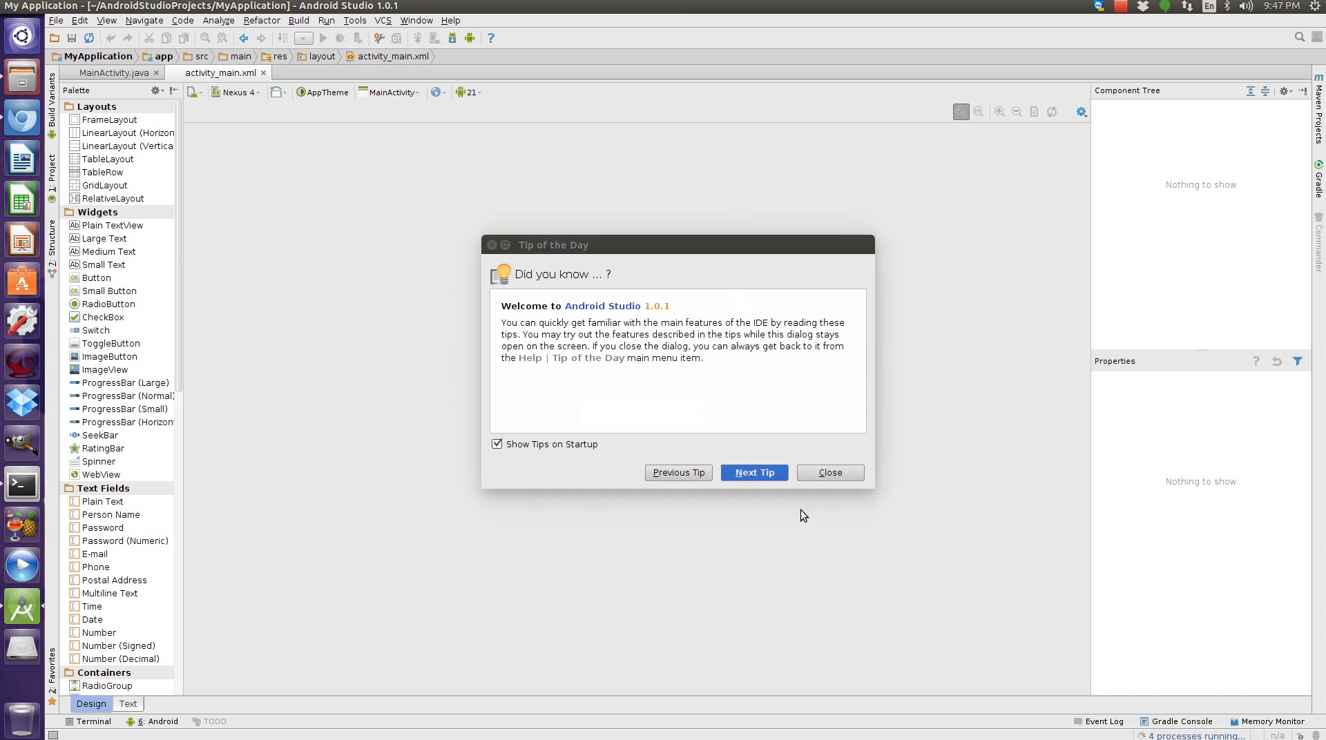
# Close the tip dialog and create a desktop entry for all users, entering the account password when asked.
pyautogui.click(837, 474)
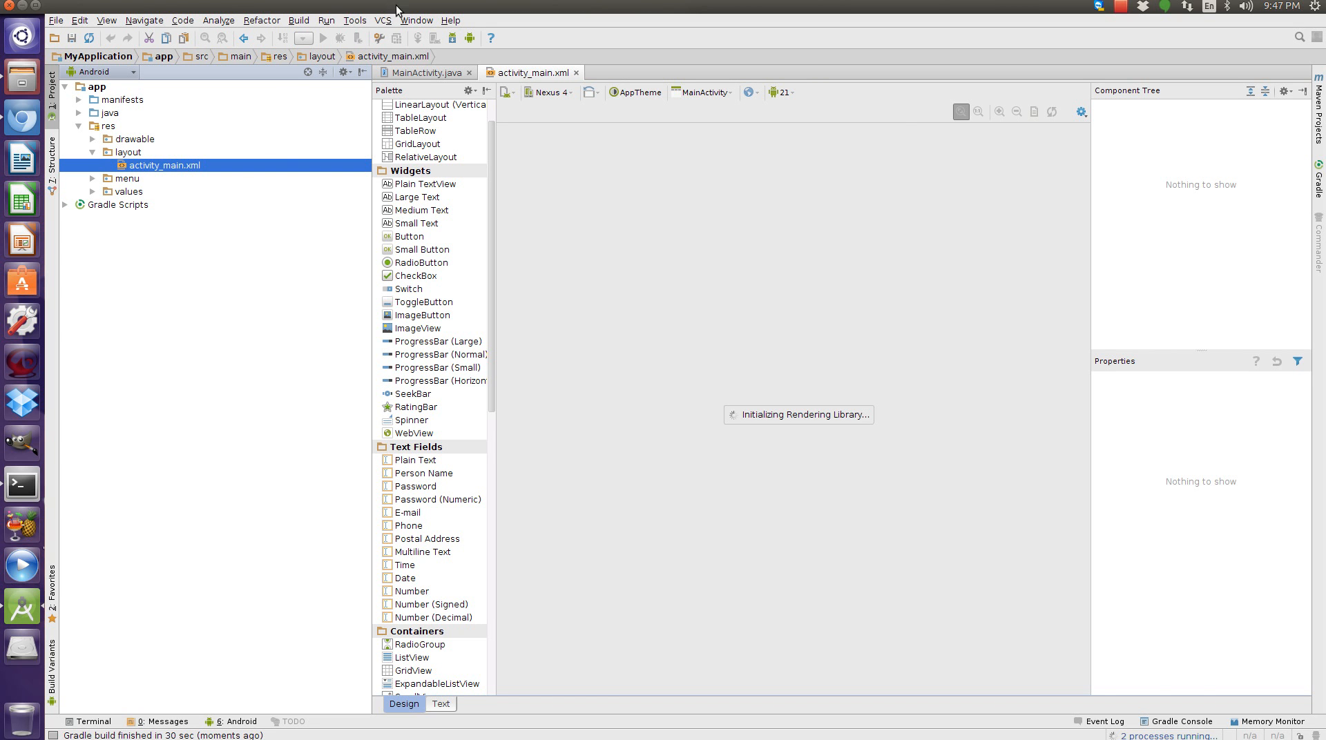
pyautogui.click(352, 23)
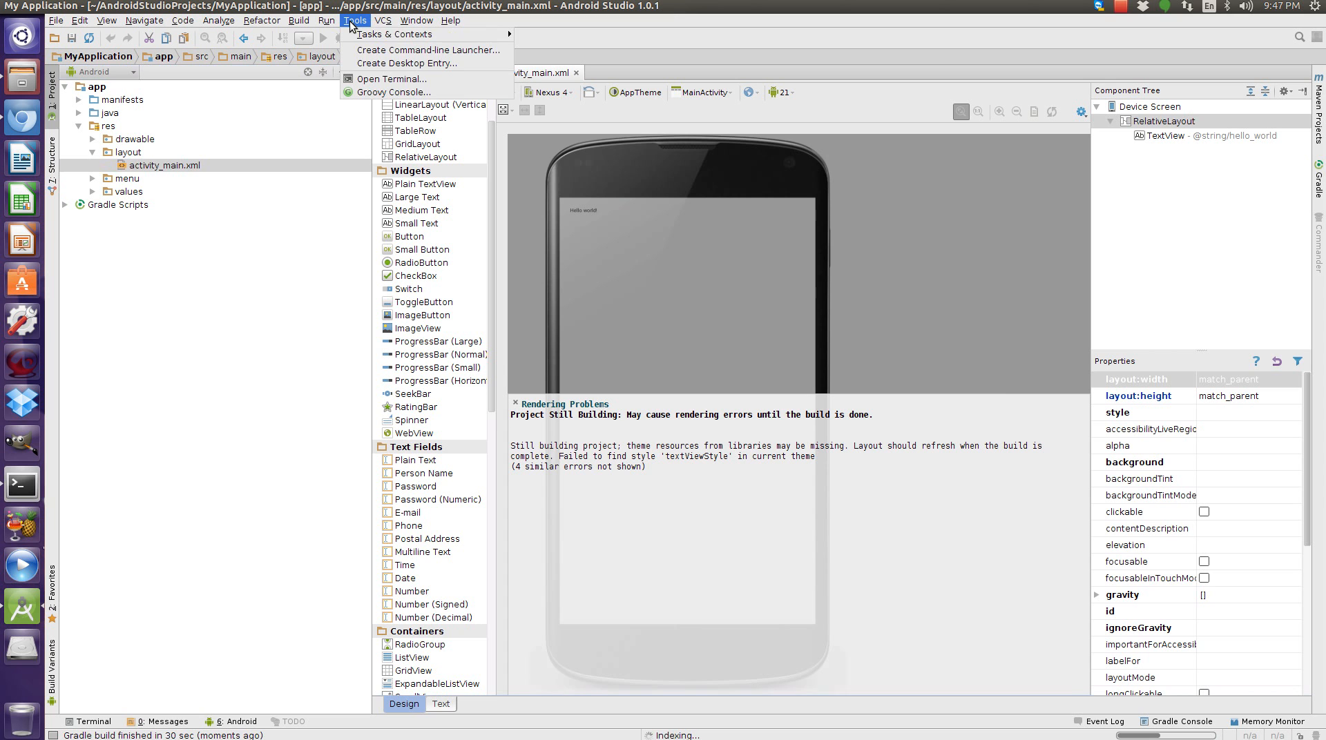
pyautogui.click(382, 64)
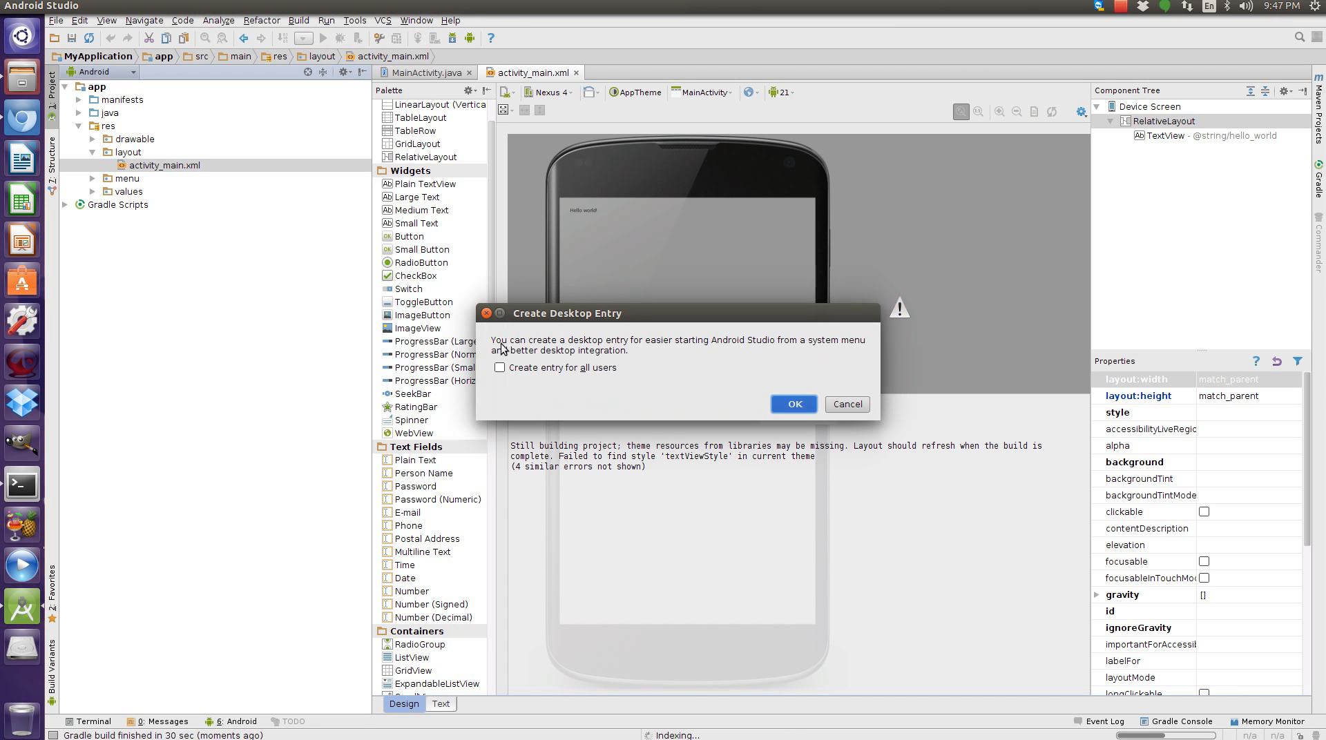
pyautogui.click(500, 366)
pyautogui.click(795, 405)
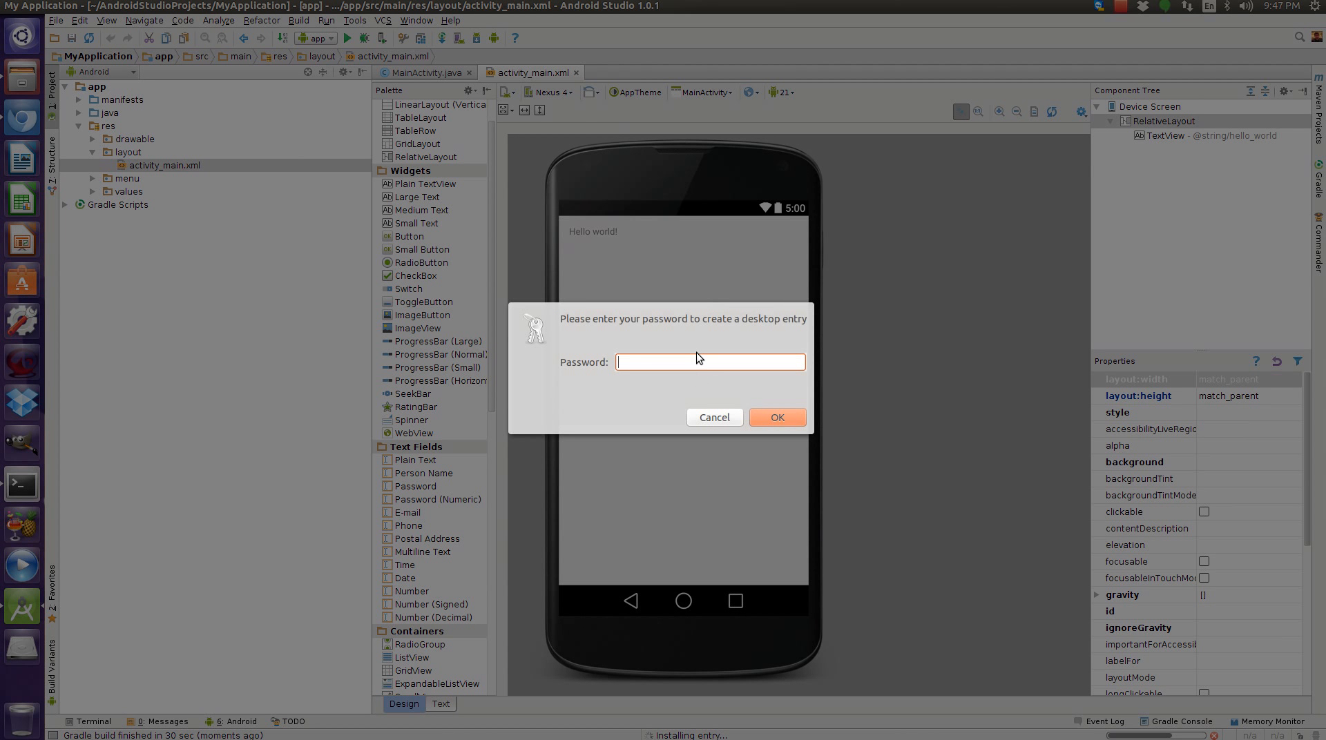
pyautogui.write('********')
pyautogui.press('Return')
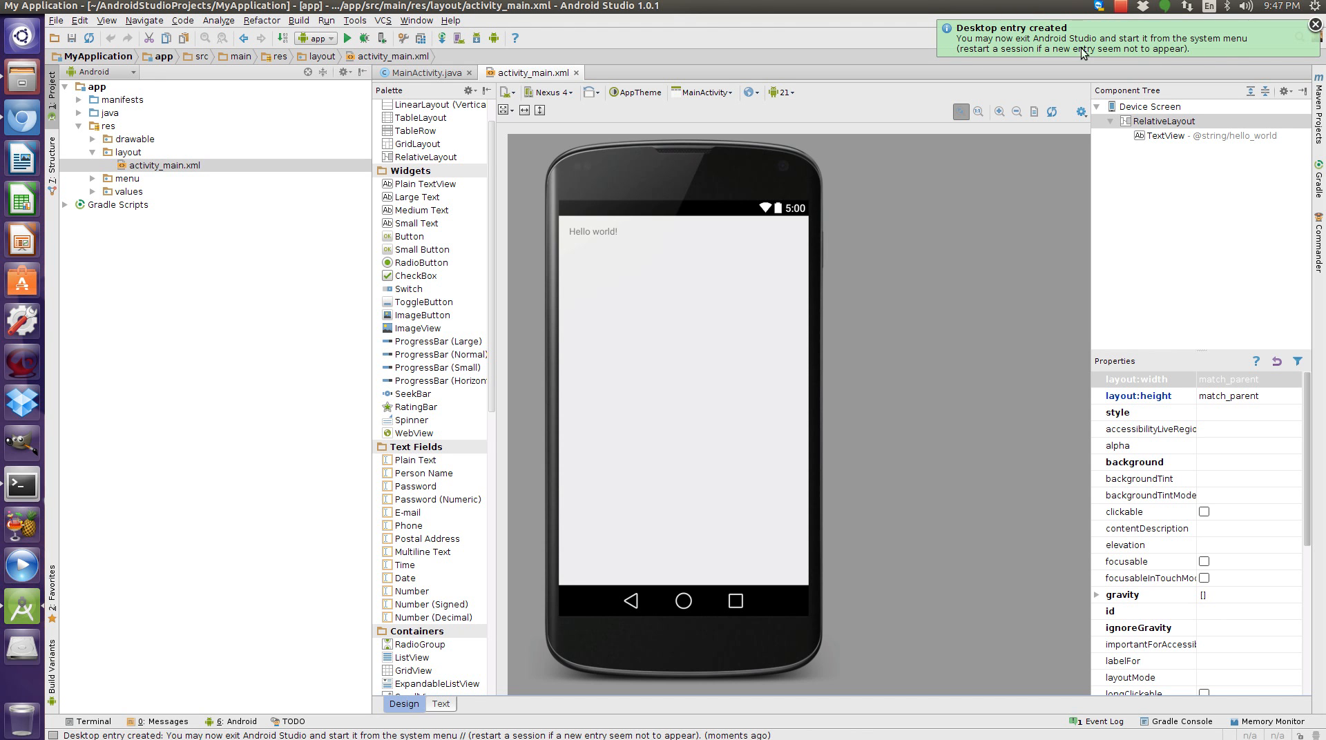
# Exit Android Studio and close the leftover terminal and file manager windows.
pyautogui.click(65, 164)
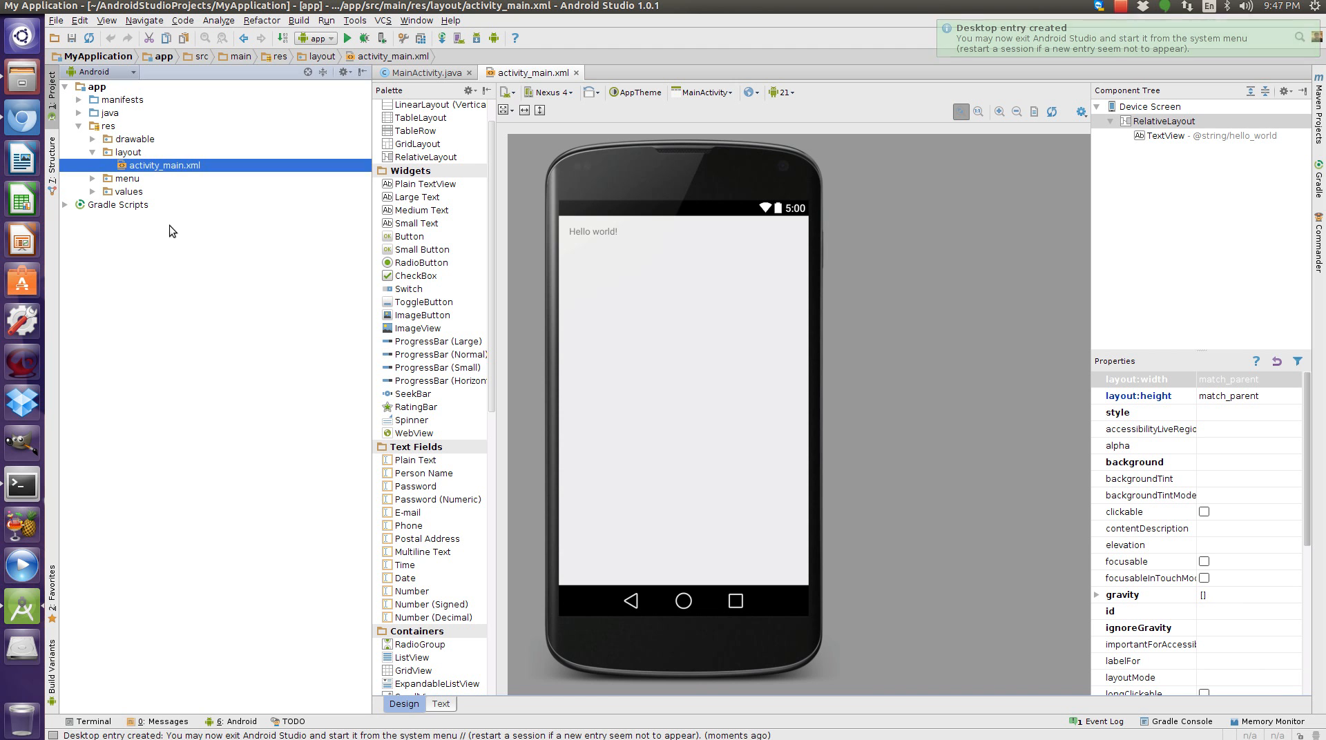
pyautogui.click(14, 6)
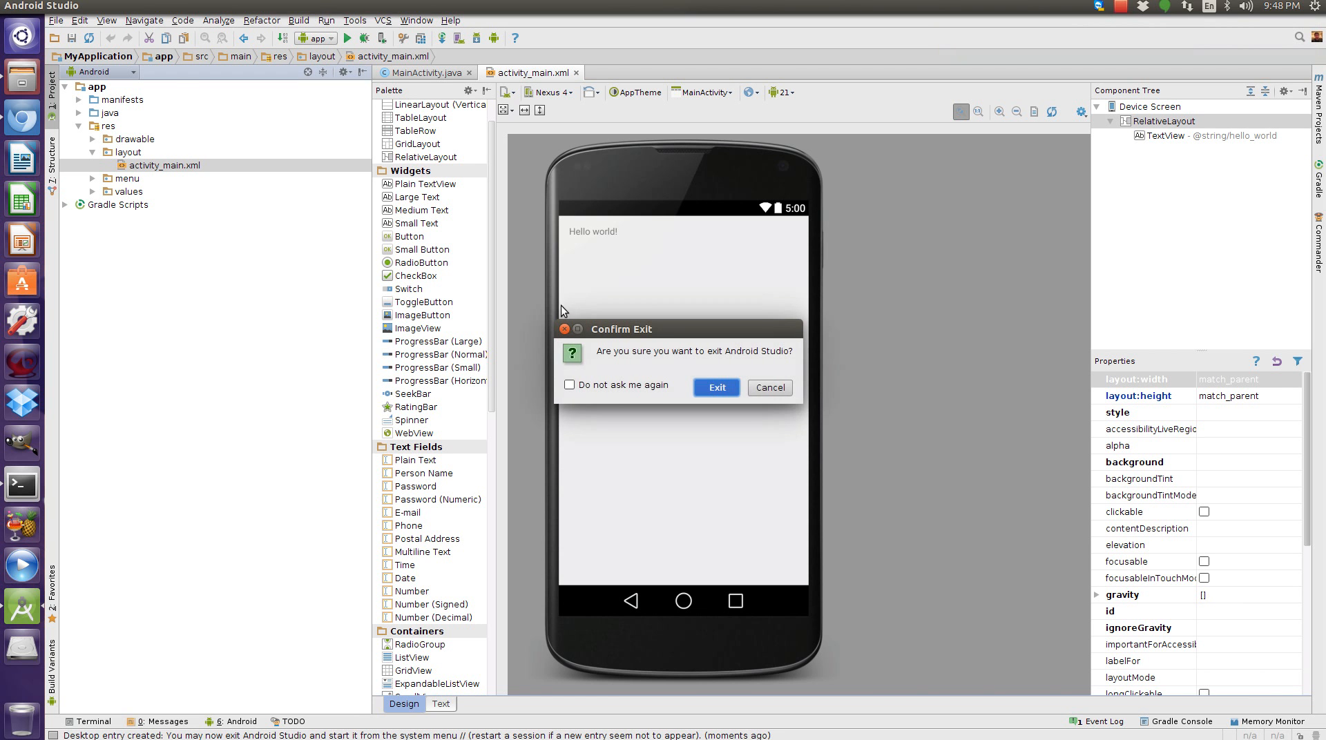
pyautogui.click(727, 387)
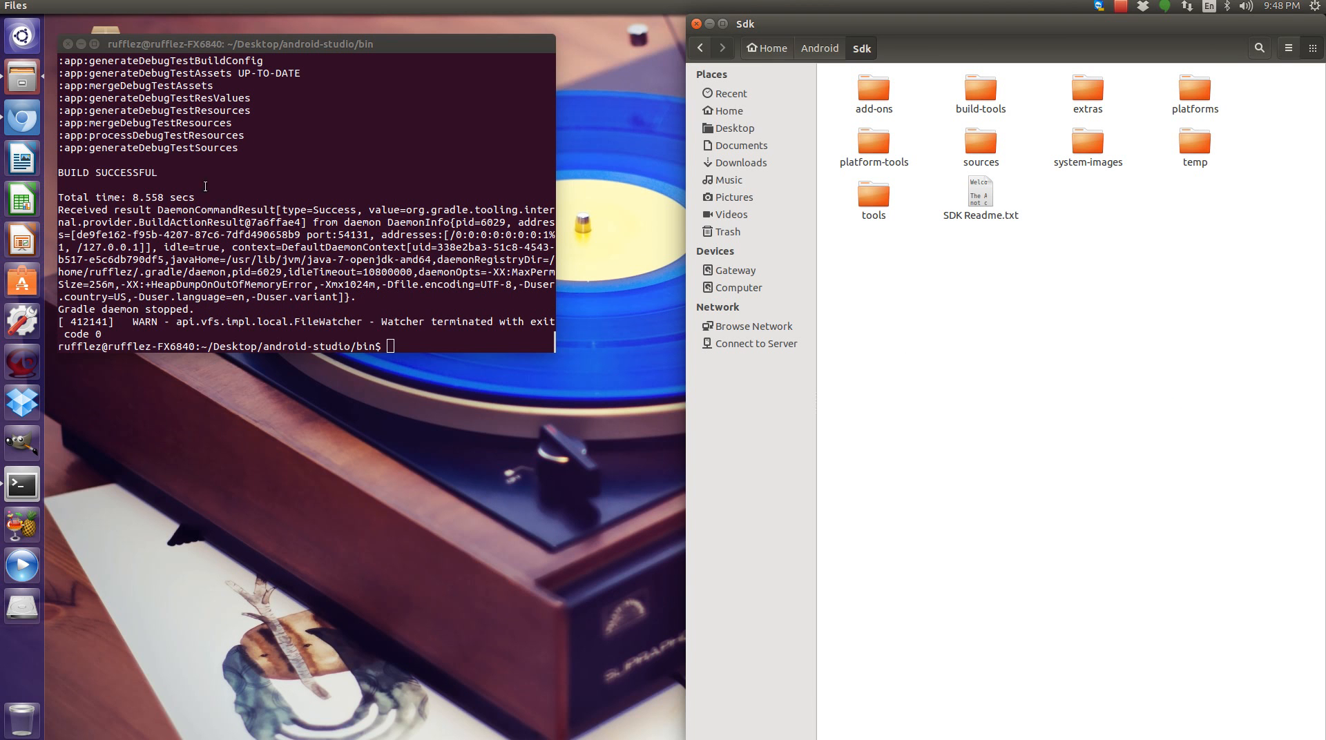
pyautogui.click(68, 43)
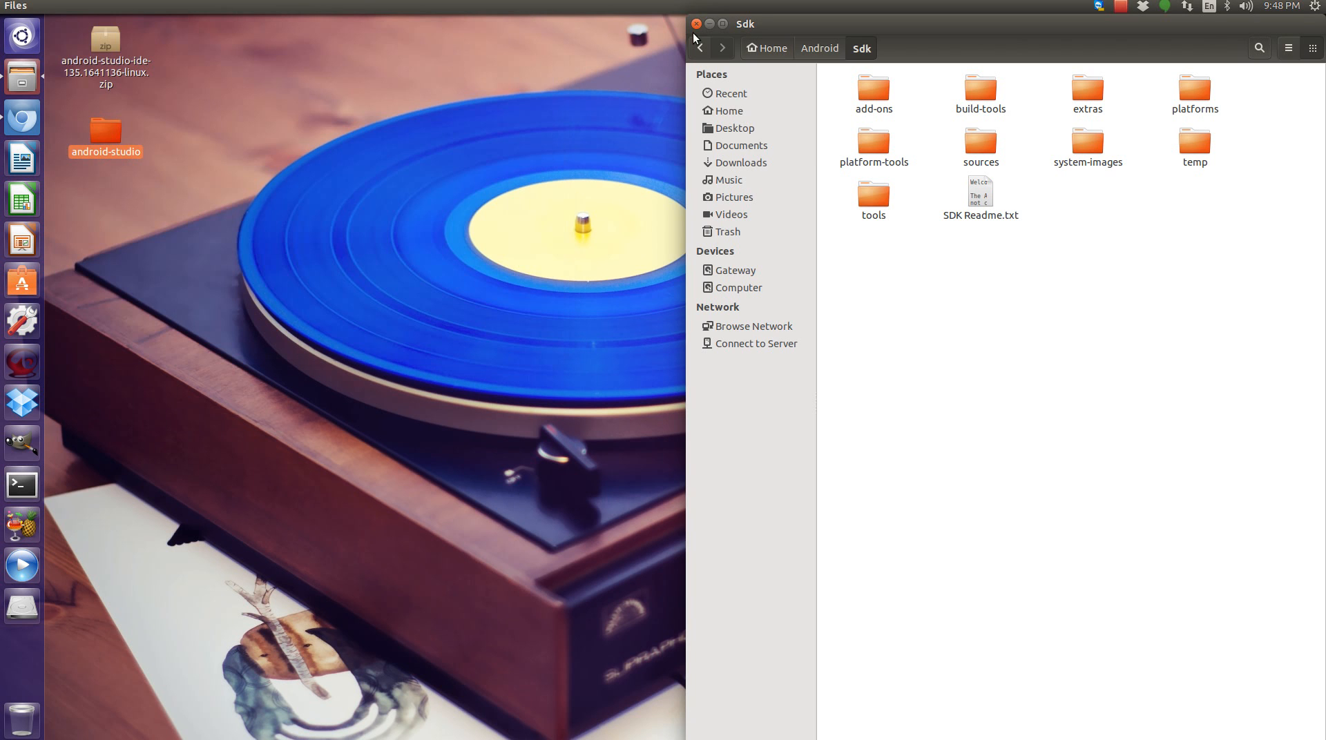
pyautogui.click(696, 23)
# Search the dash for android studio and launch Android Studio from the result.
pyautogui.click(22, 36)
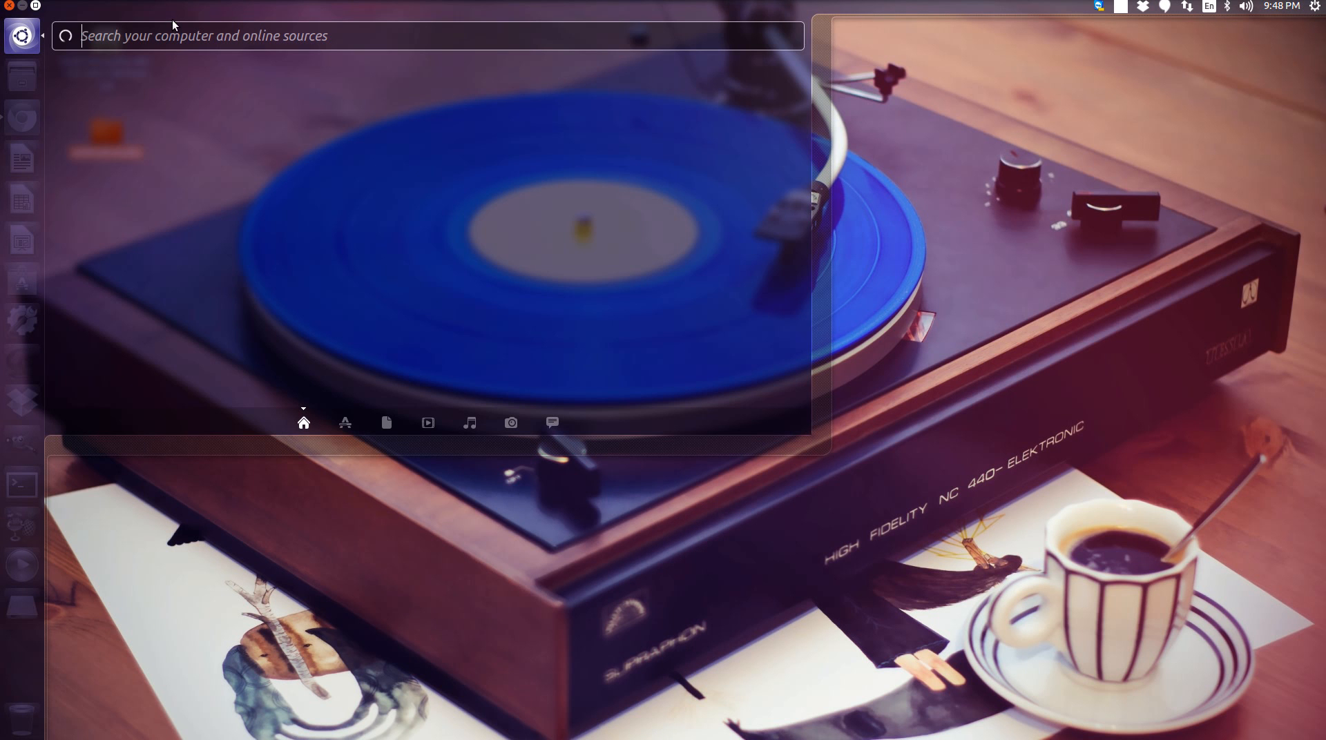
pyautogui.write('android studio')
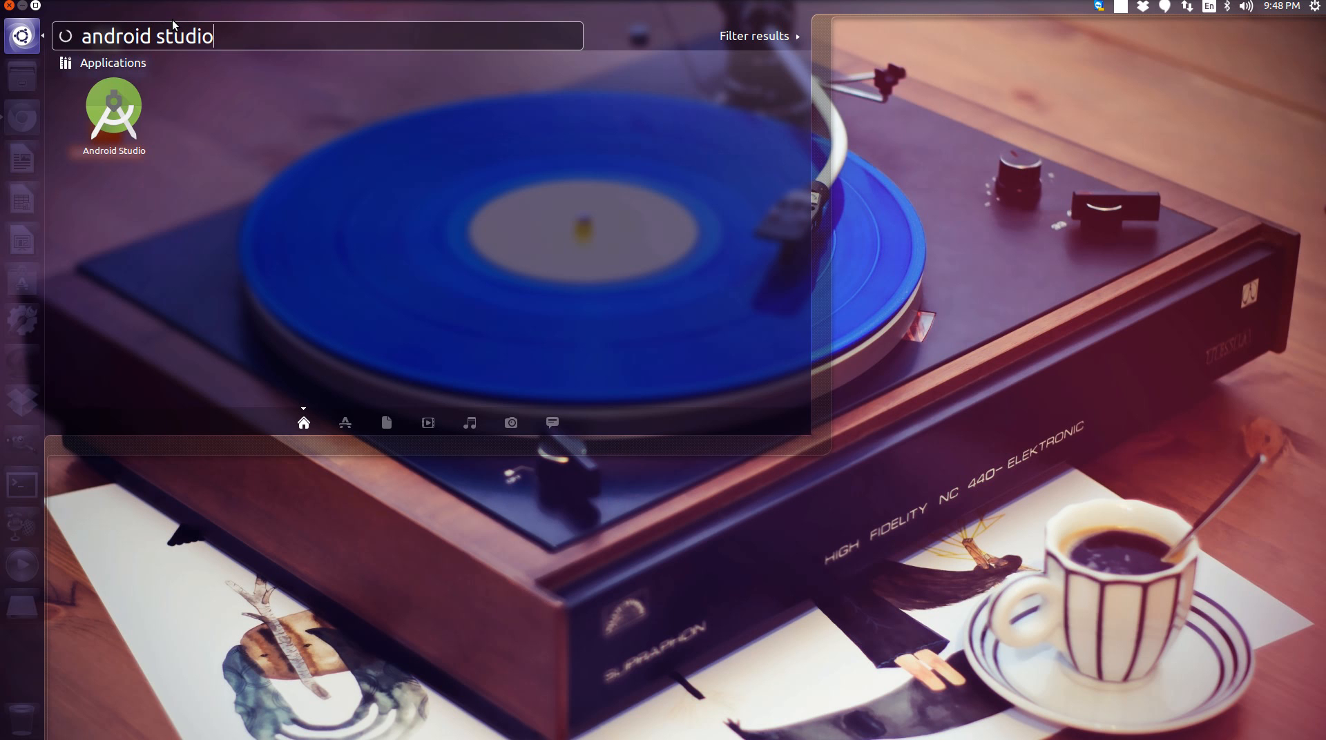
pyautogui.click(135, 127)
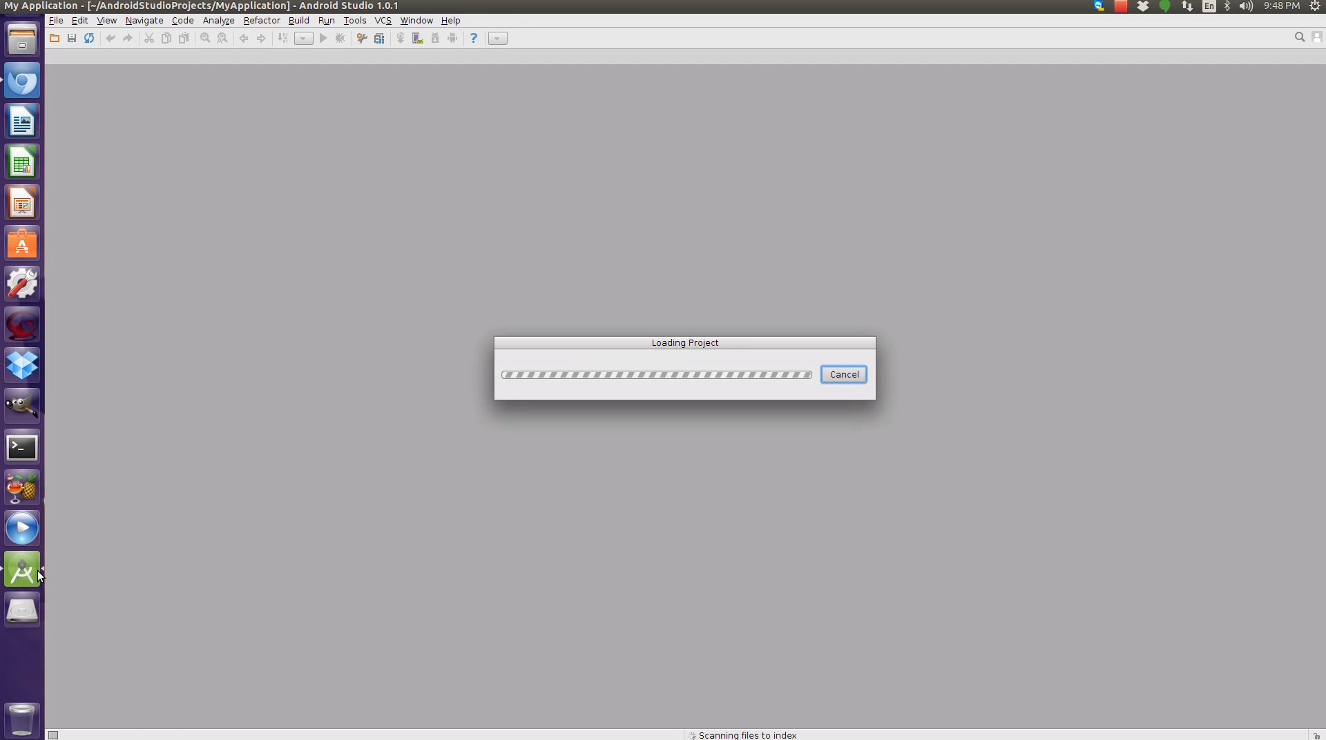
# Pin Android Studio to the launcher and close the tip dialog.
pyautogui.moveTo(11, 602); pyautogui.dragTo(26, 122)
pyautogui.rightClick(26, 122)
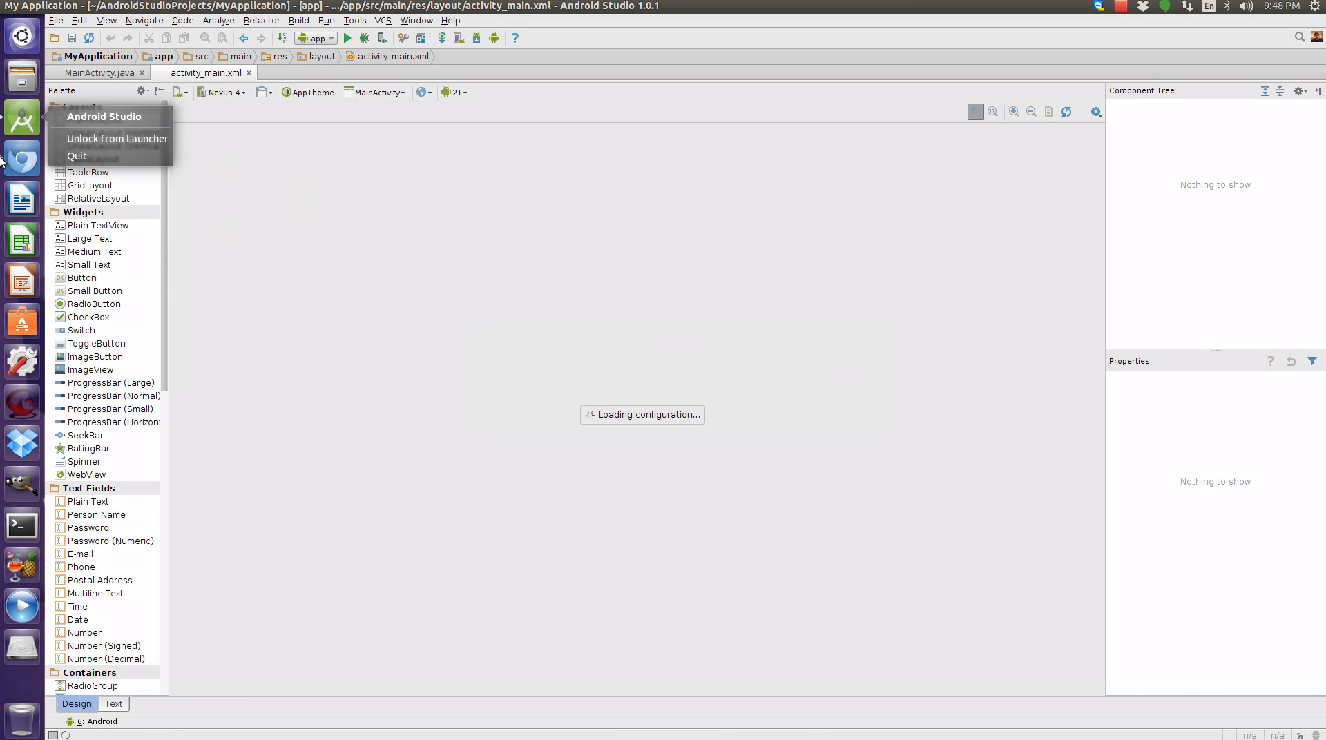
pyautogui.click(357, 270)
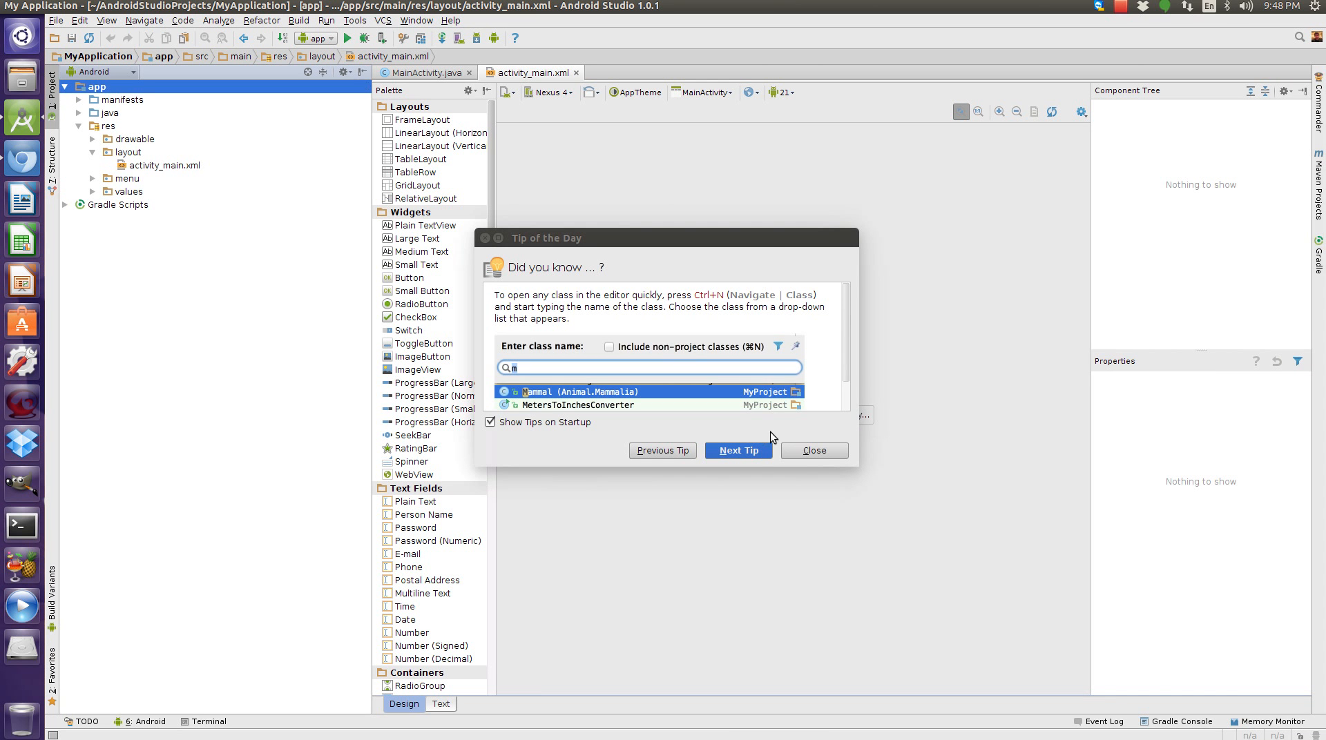
pyautogui.click(800, 452)
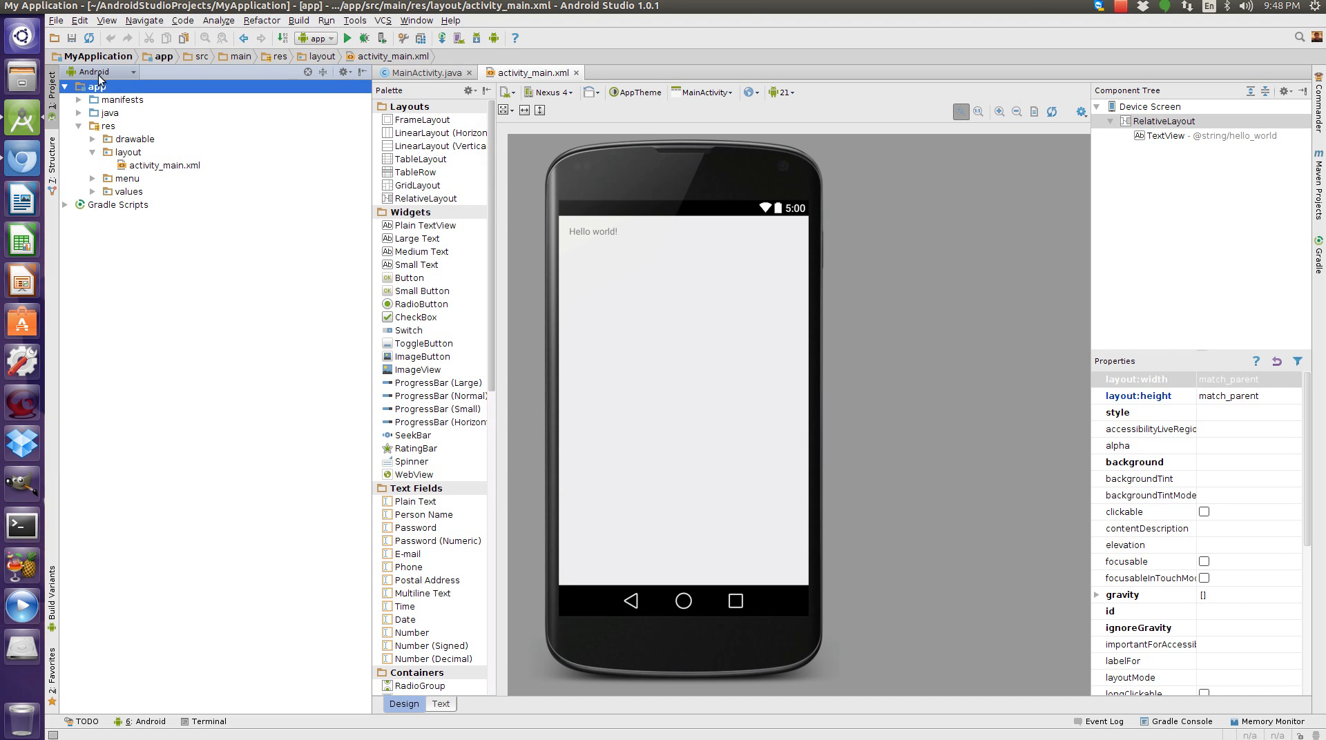
# Switch the project tool window's view to Packages.
pyautogui.click(53, 90)
pyautogui.click(53, 90)
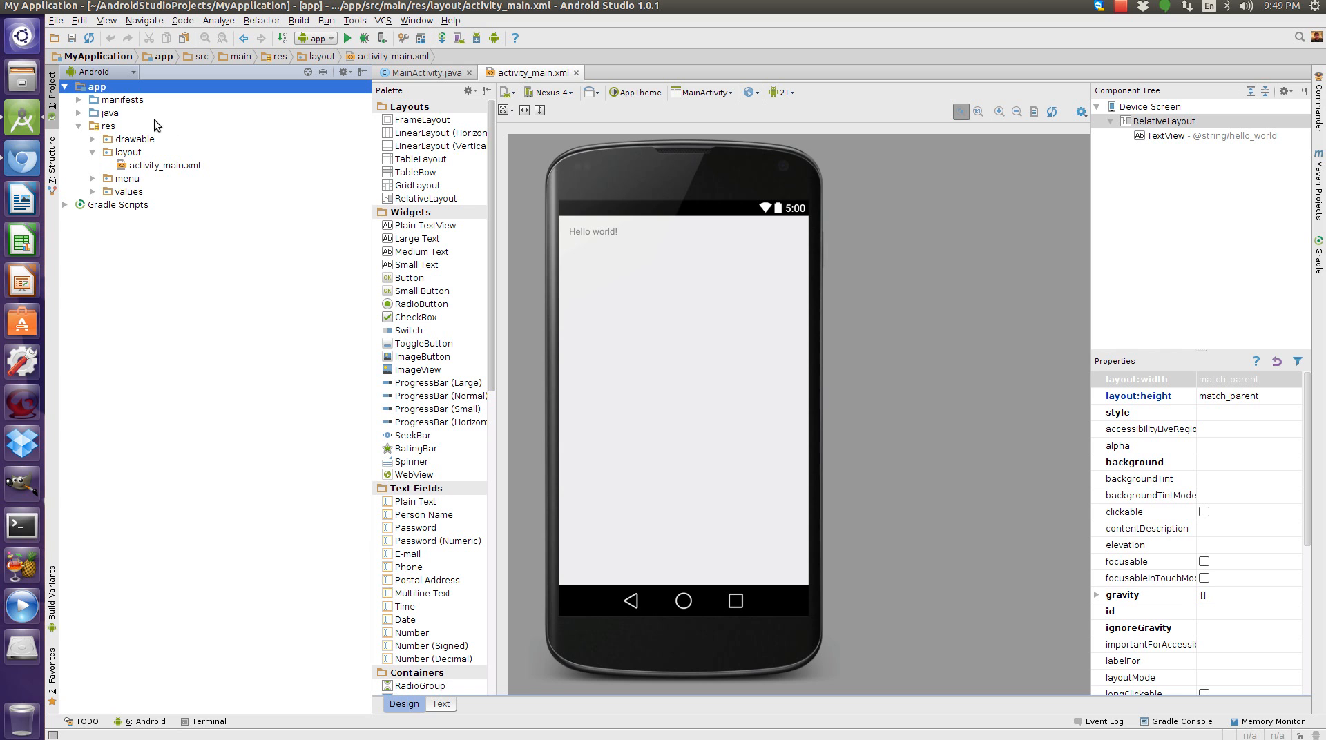
pyautogui.click(133, 72)
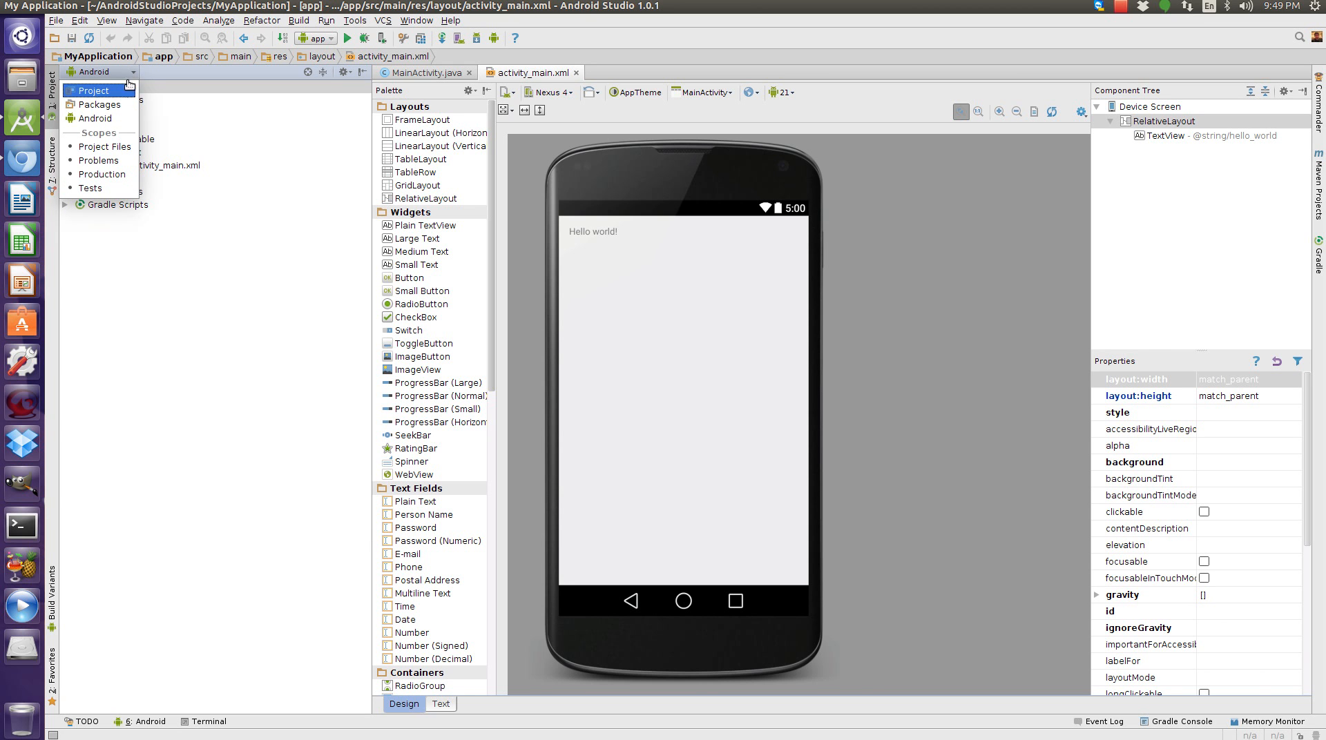
pyautogui.click(111, 107)
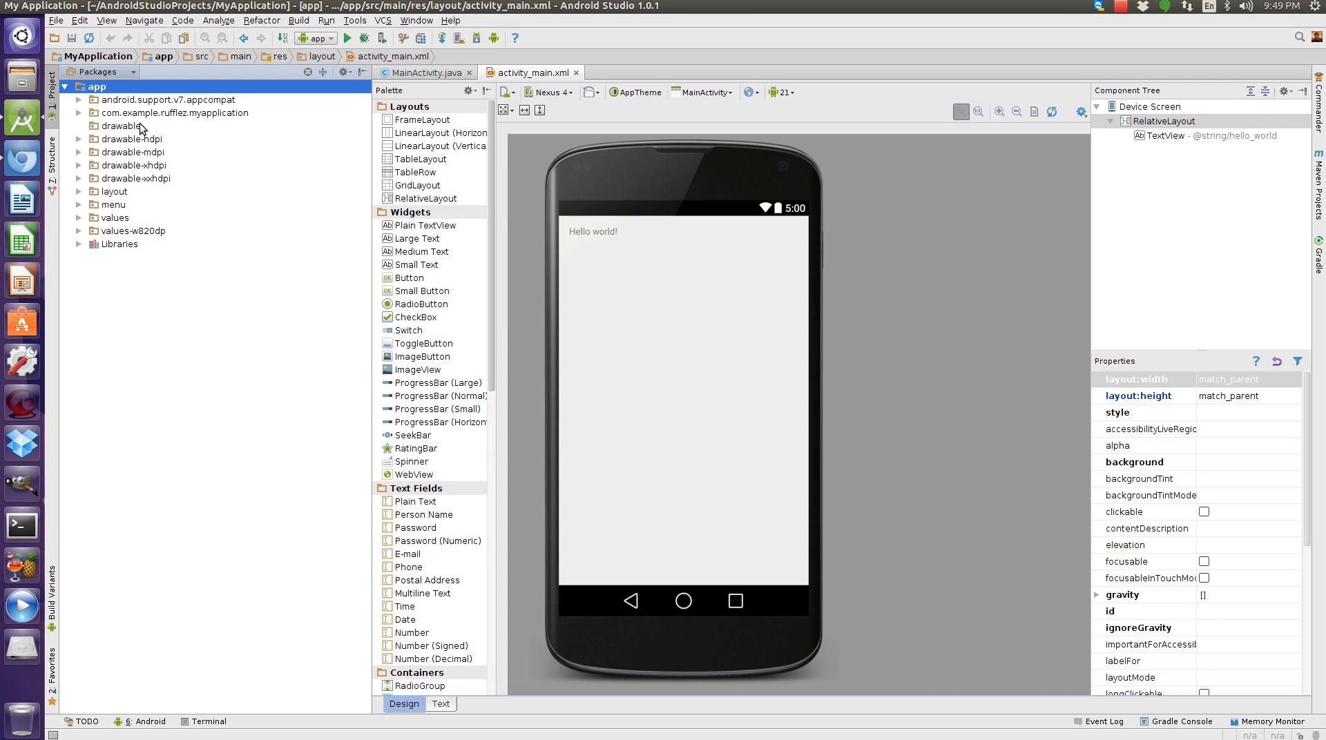
# Switch the project view to Project and expand MyApplication, app, src and main folders.
pyautogui.click(89, 73)
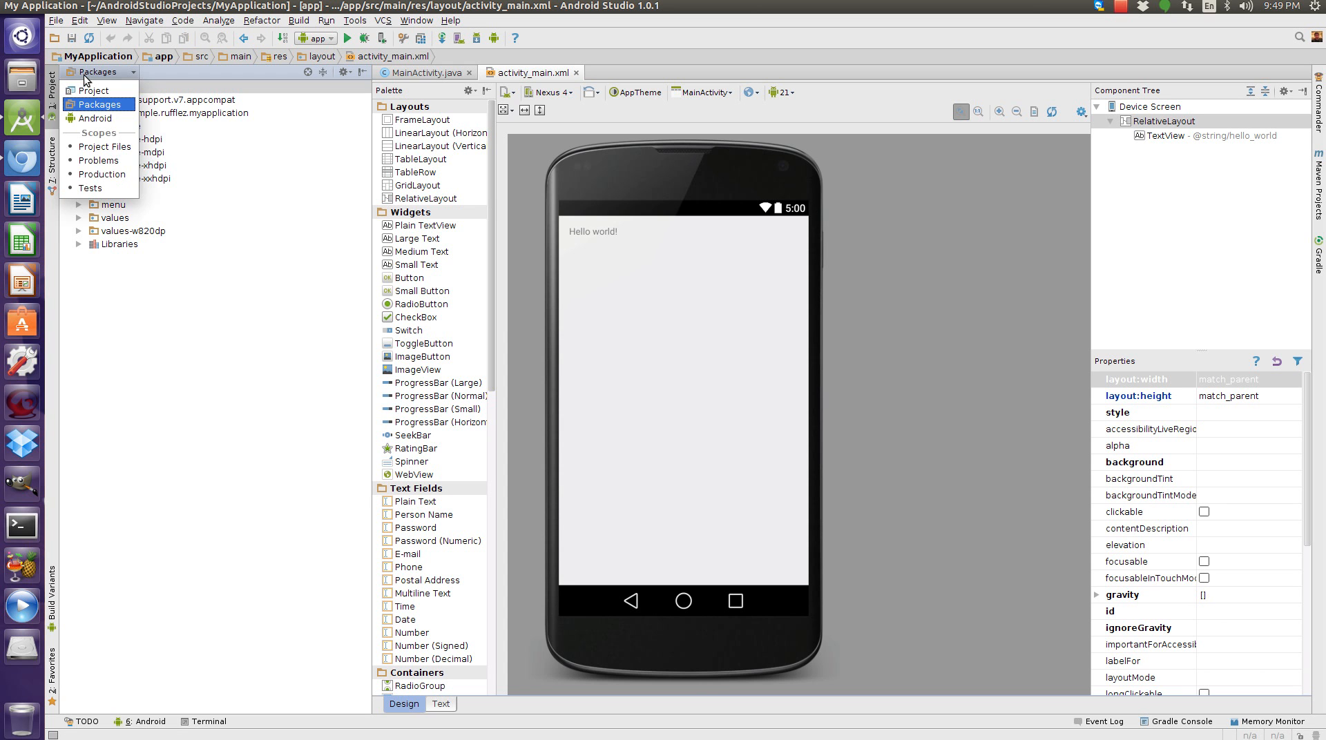
pyautogui.click(96, 89)
pyautogui.click(95, 90)
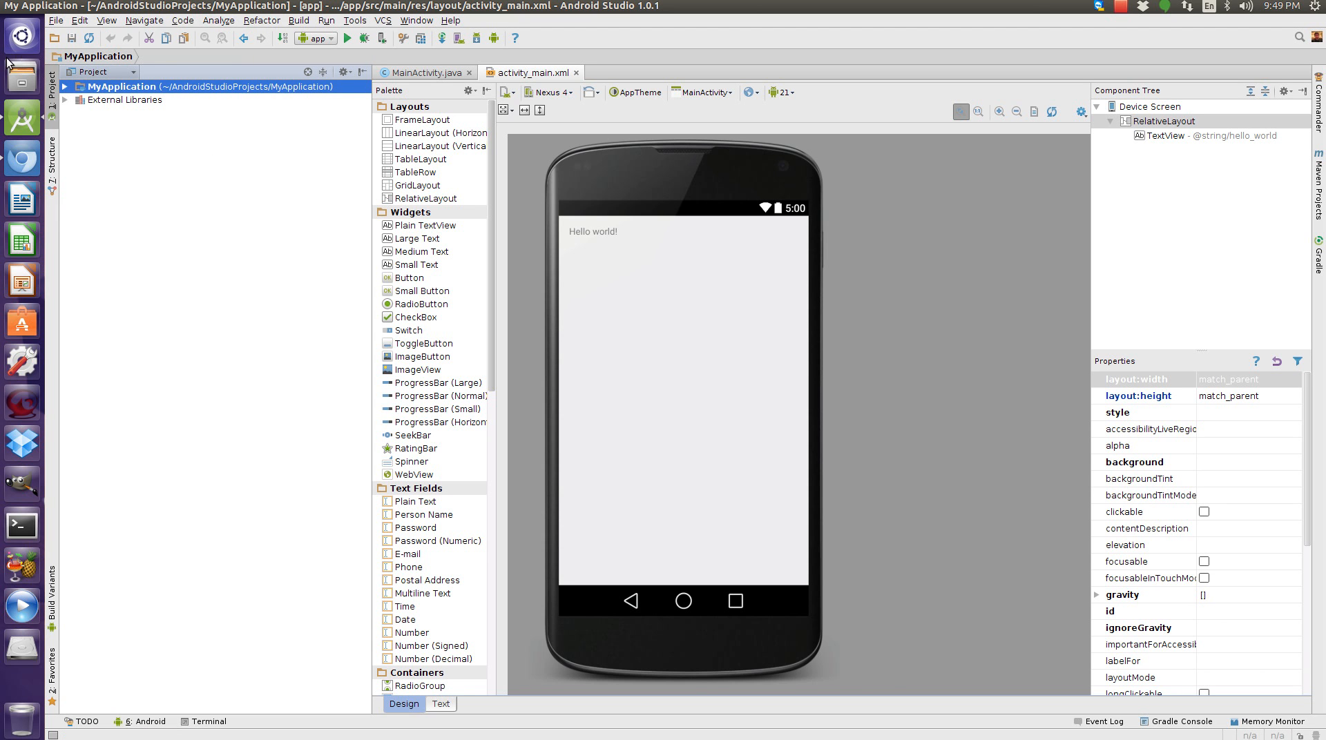
pyautogui.click(65, 87)
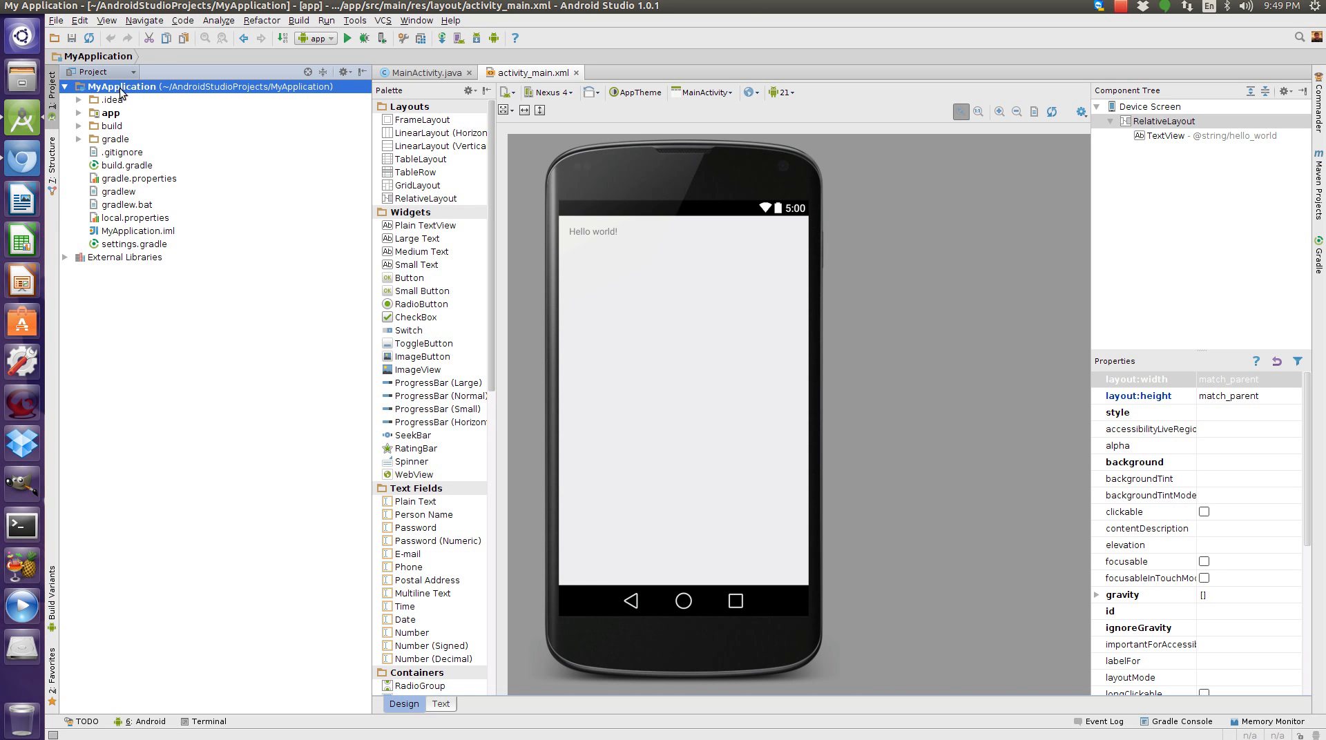
pyautogui.click(79, 114)
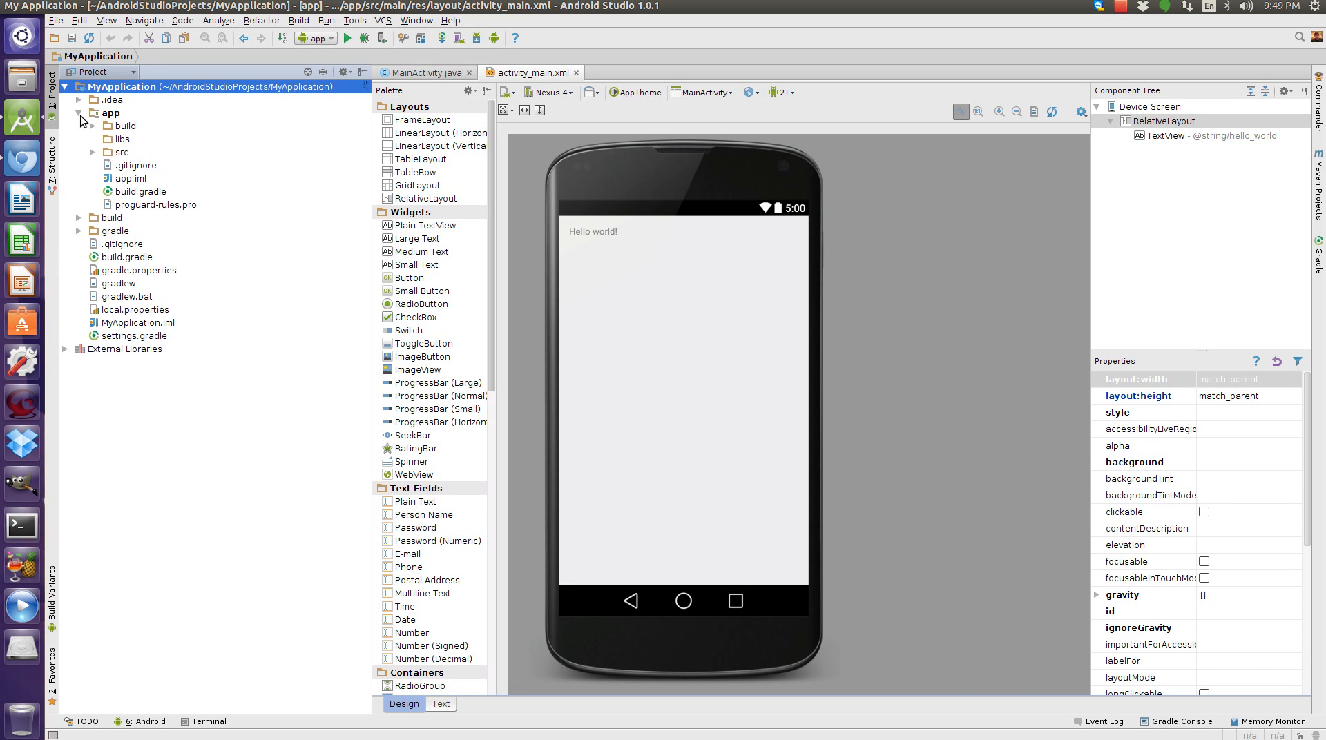
pyautogui.click(93, 152)
pyautogui.click(117, 181)
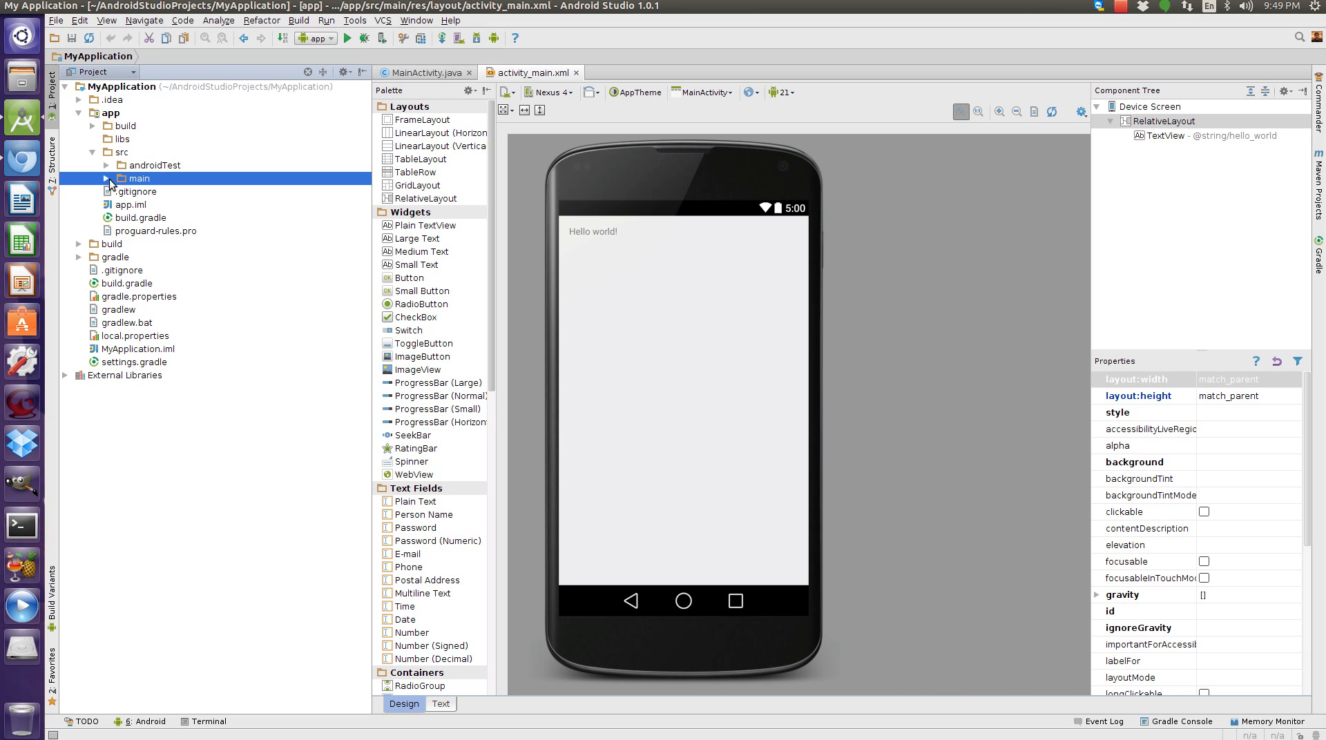
pyautogui.click(106, 180)
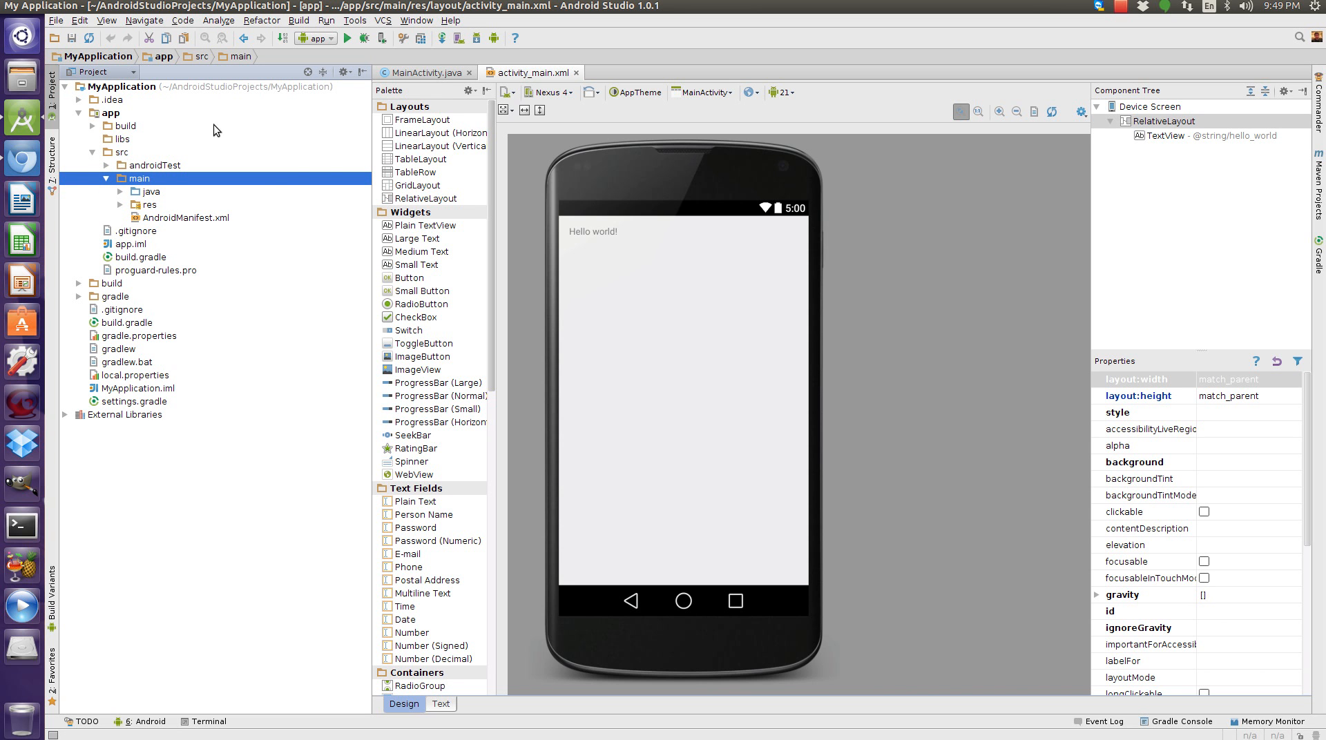
# Switch the project view back to Android and browse the manifests and java folders.
pyautogui.click(100, 72)
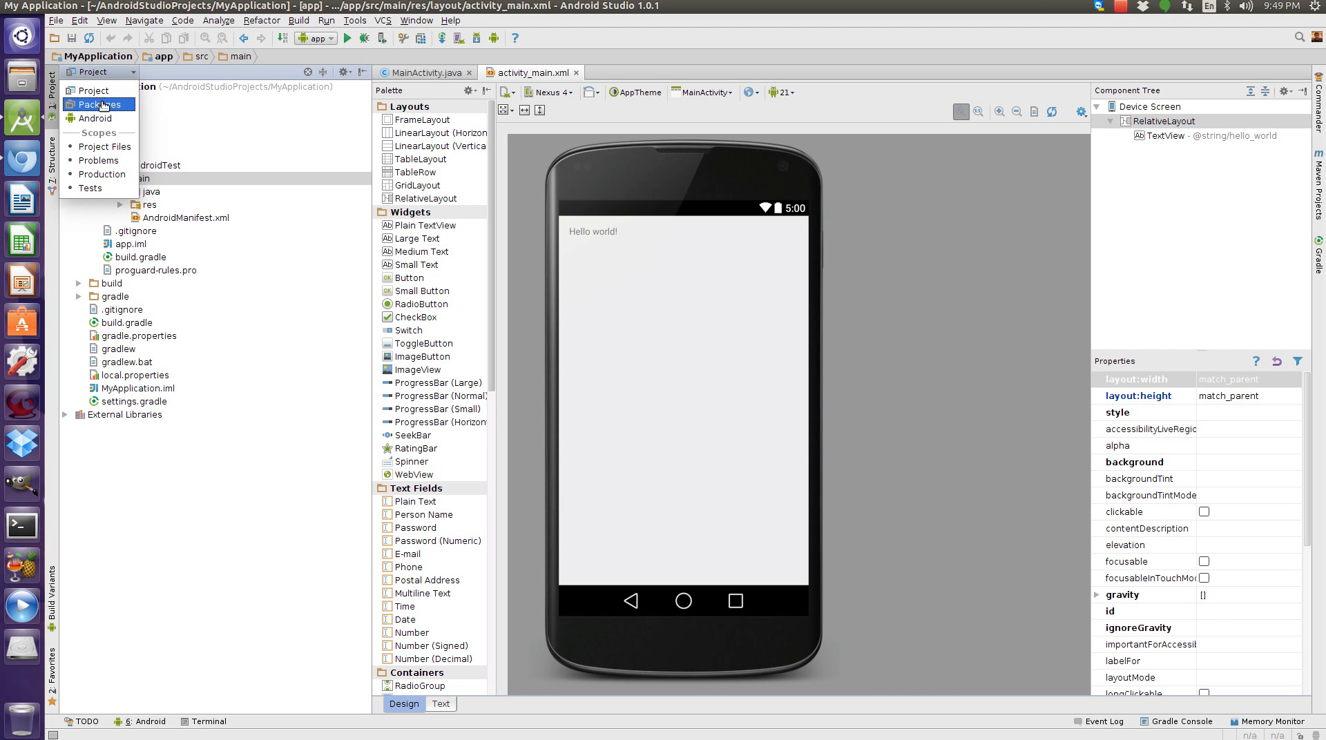
pyautogui.click(101, 118)
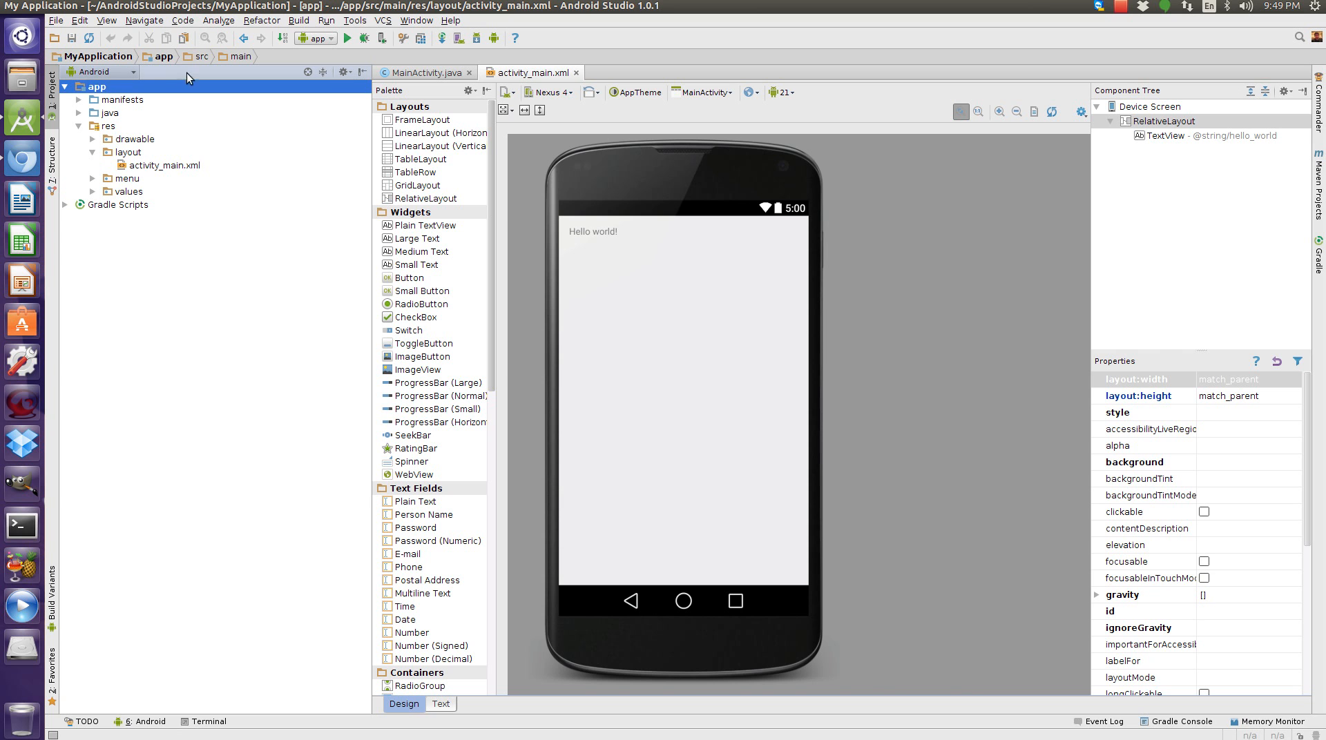
pyautogui.click(78, 100)
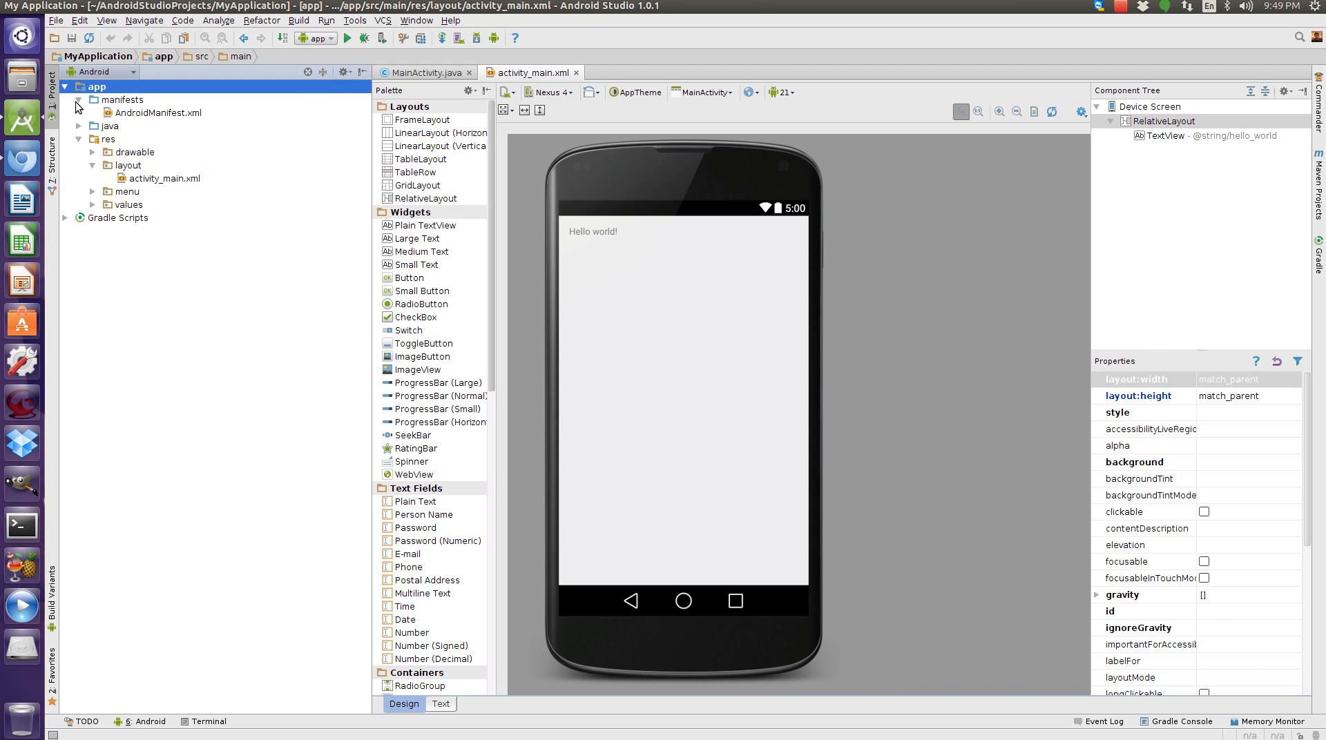
pyautogui.click(77, 100)
pyautogui.click(78, 113)
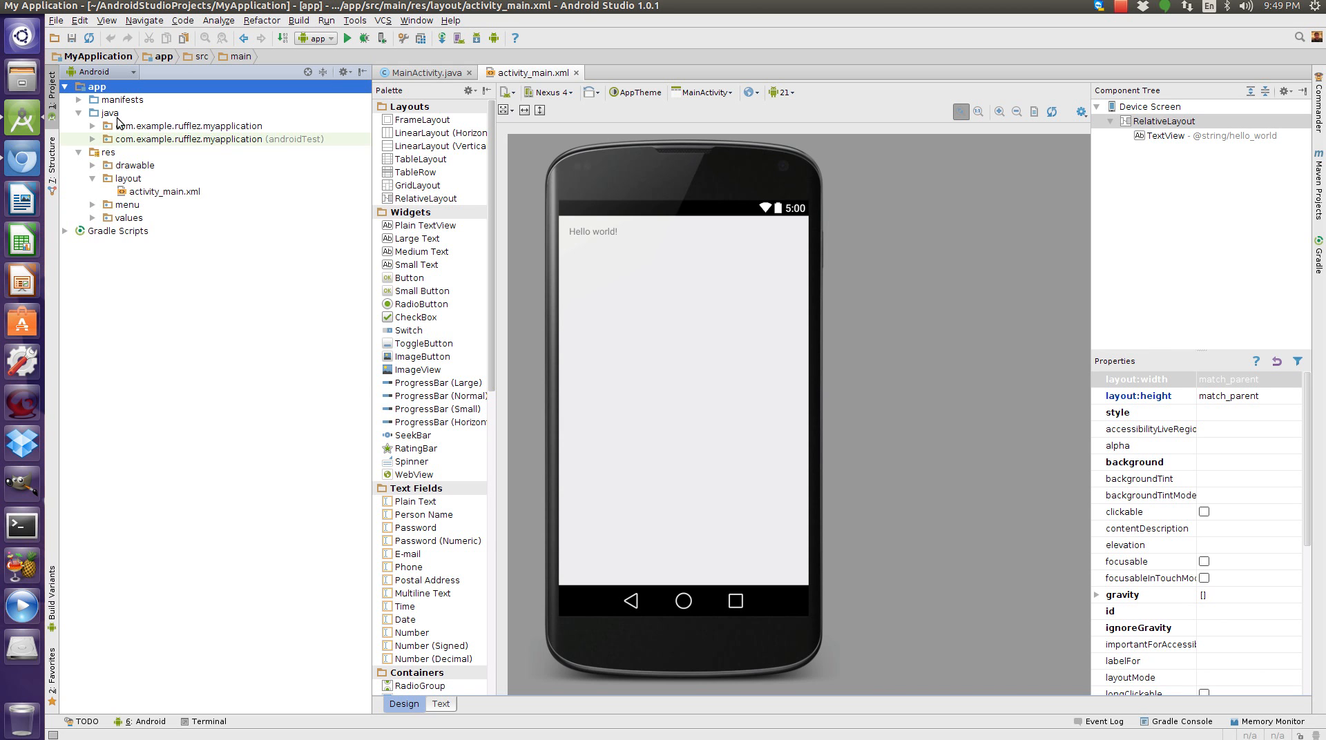
pyautogui.click(79, 114)
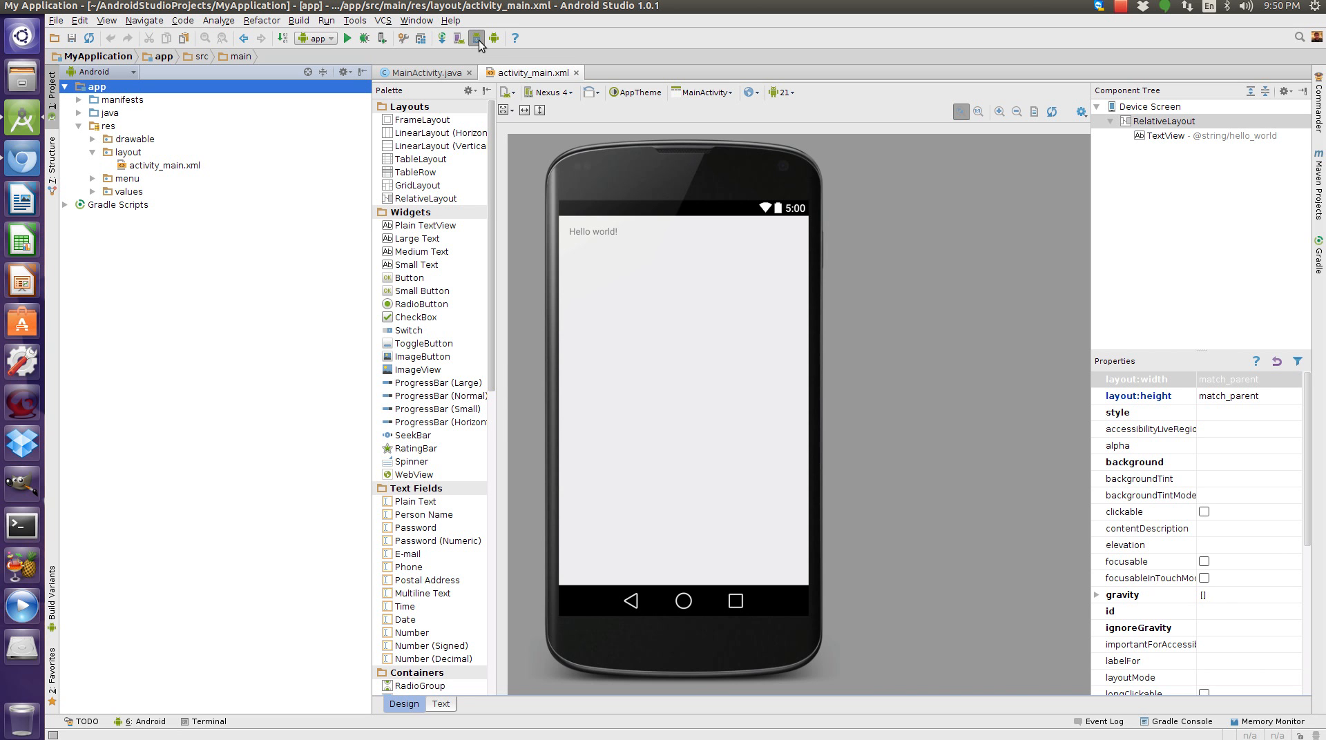
# Open the SDK Manager, enlarge its window, and deselect the Intel x86 Atom System Image under Android 5.0.1 (API 21).
pyautogui.click(477, 39)
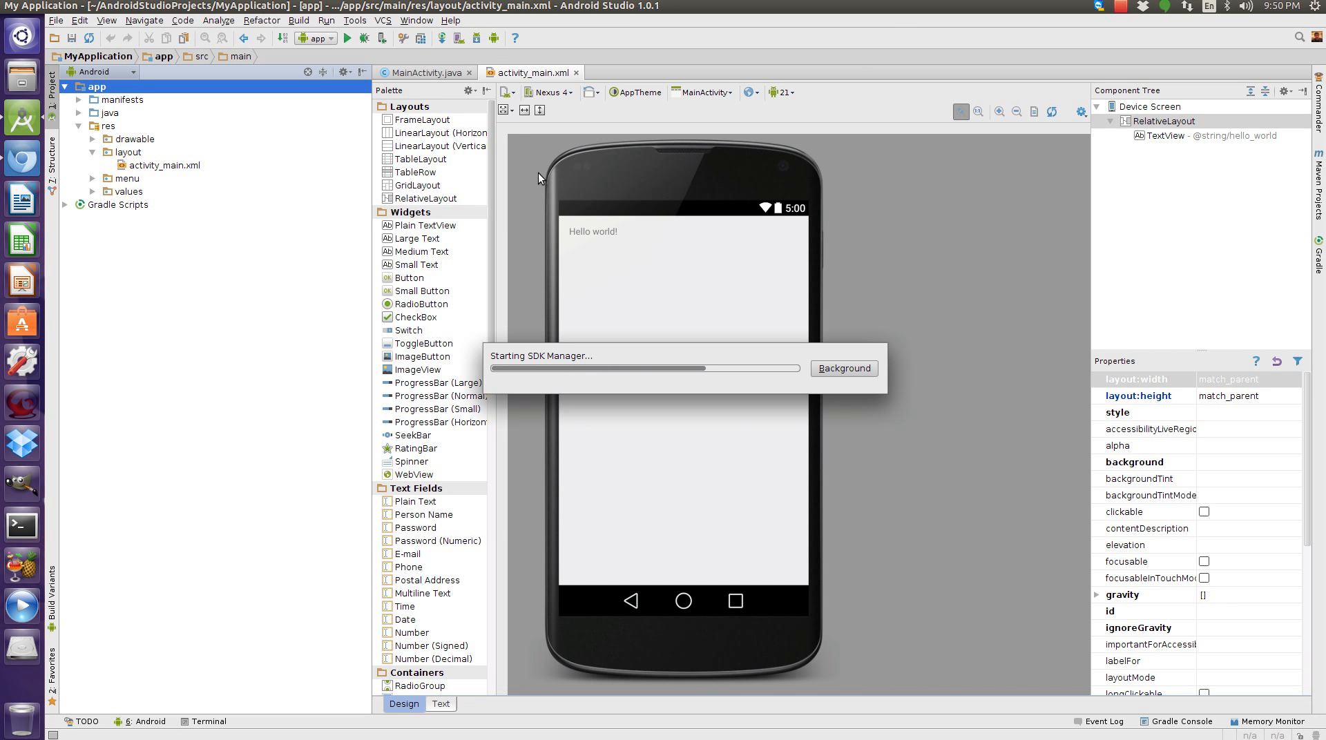
pyautogui.moveTo(968, 27); pyautogui.dragTo(609, 54)
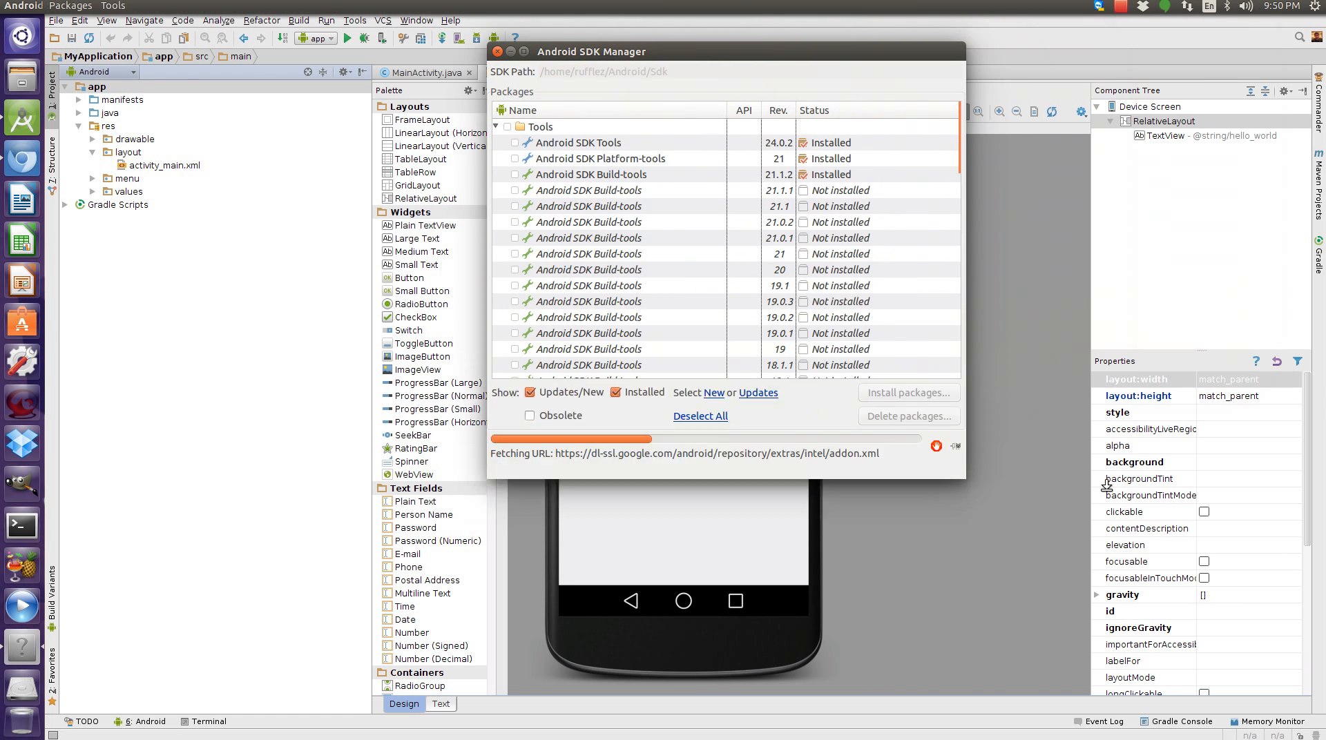
pyautogui.moveTo(965, 410); pyautogui.dragTo(1280, 421)
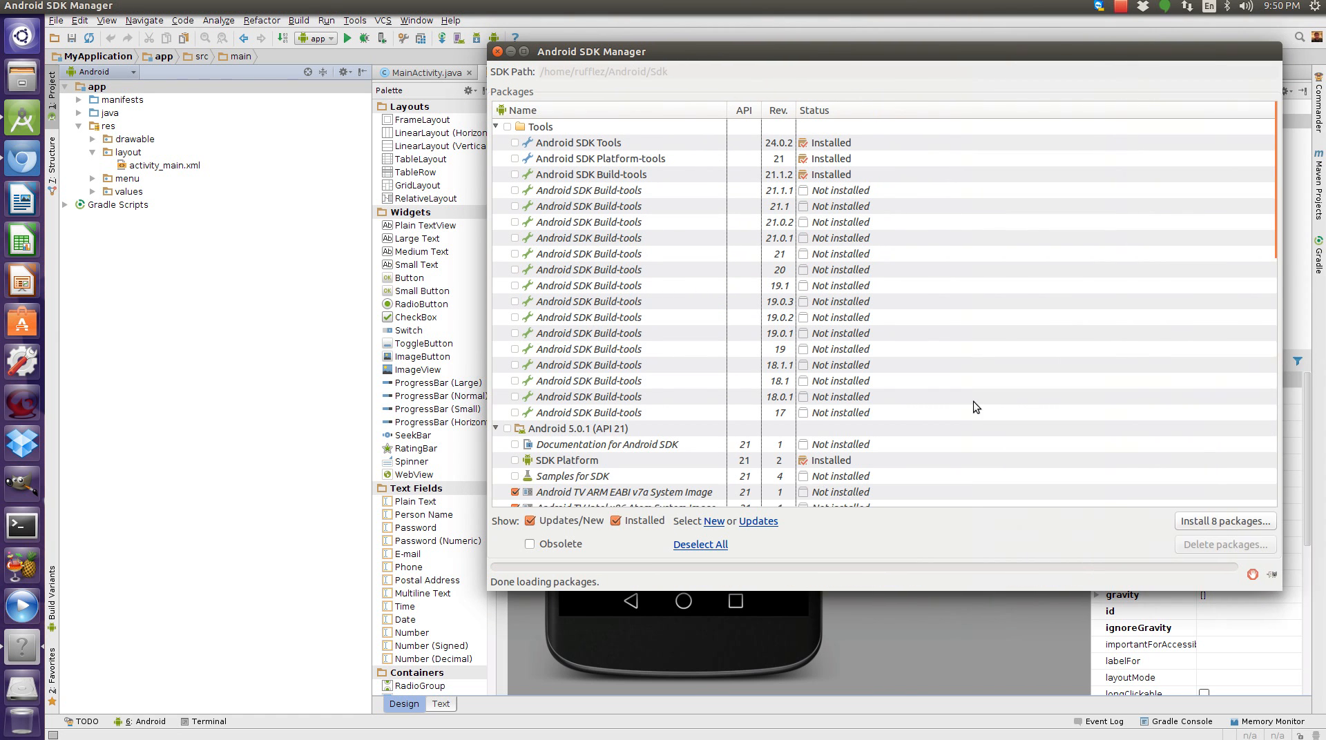
pyautogui.scroll(-5, 888, 341)
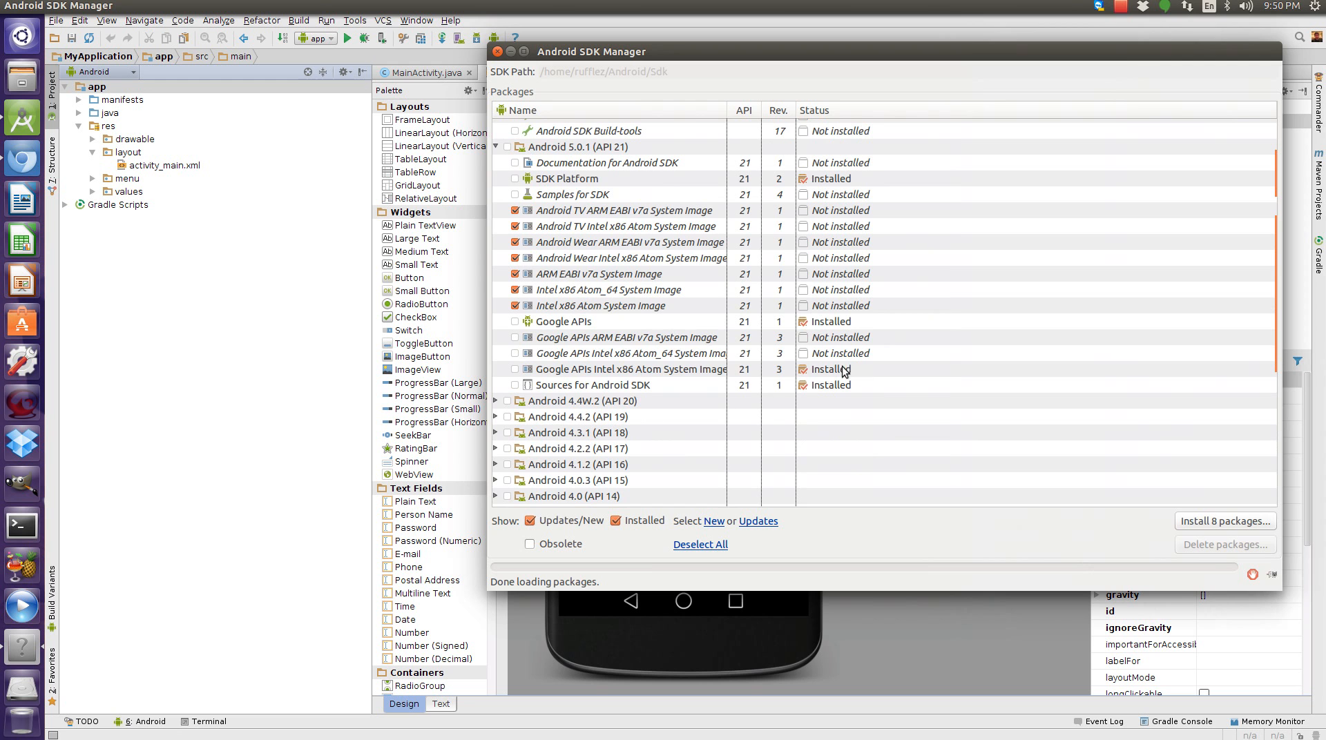
pyautogui.scroll(3, 593, 259)
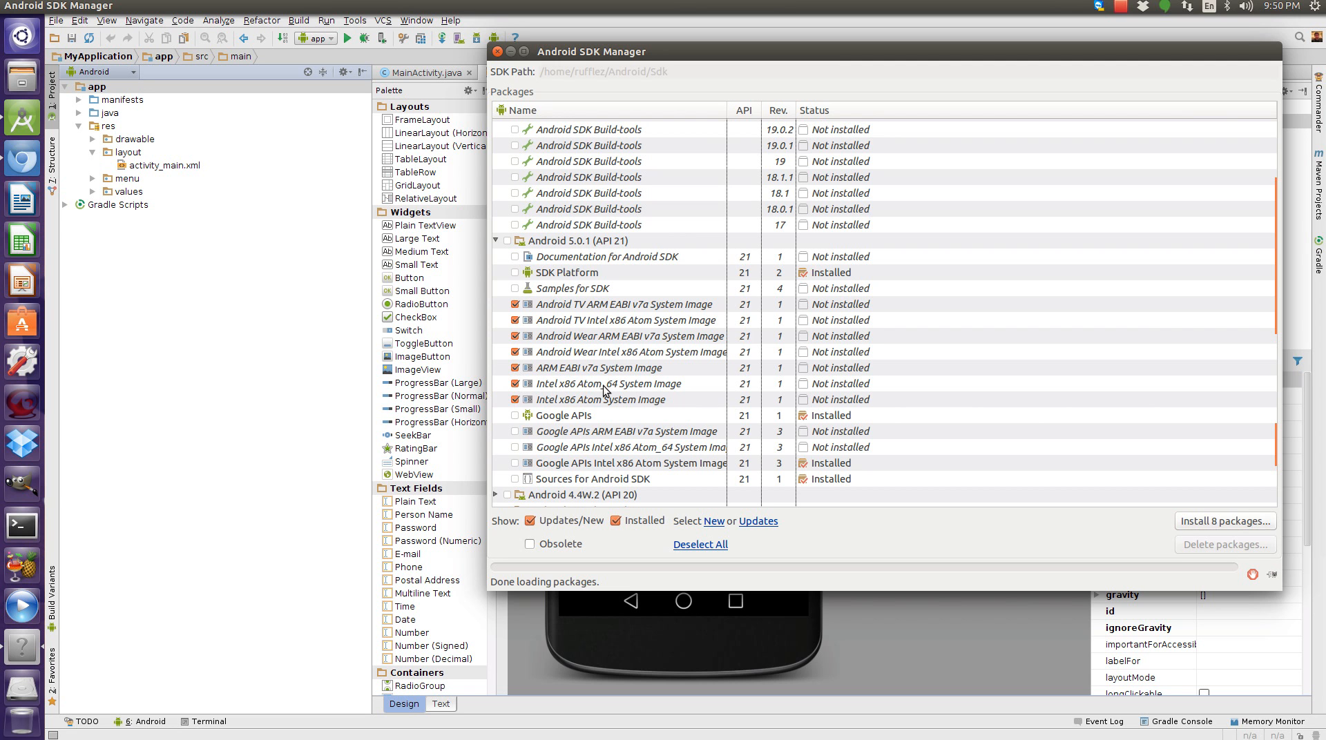
pyautogui.click(517, 400)
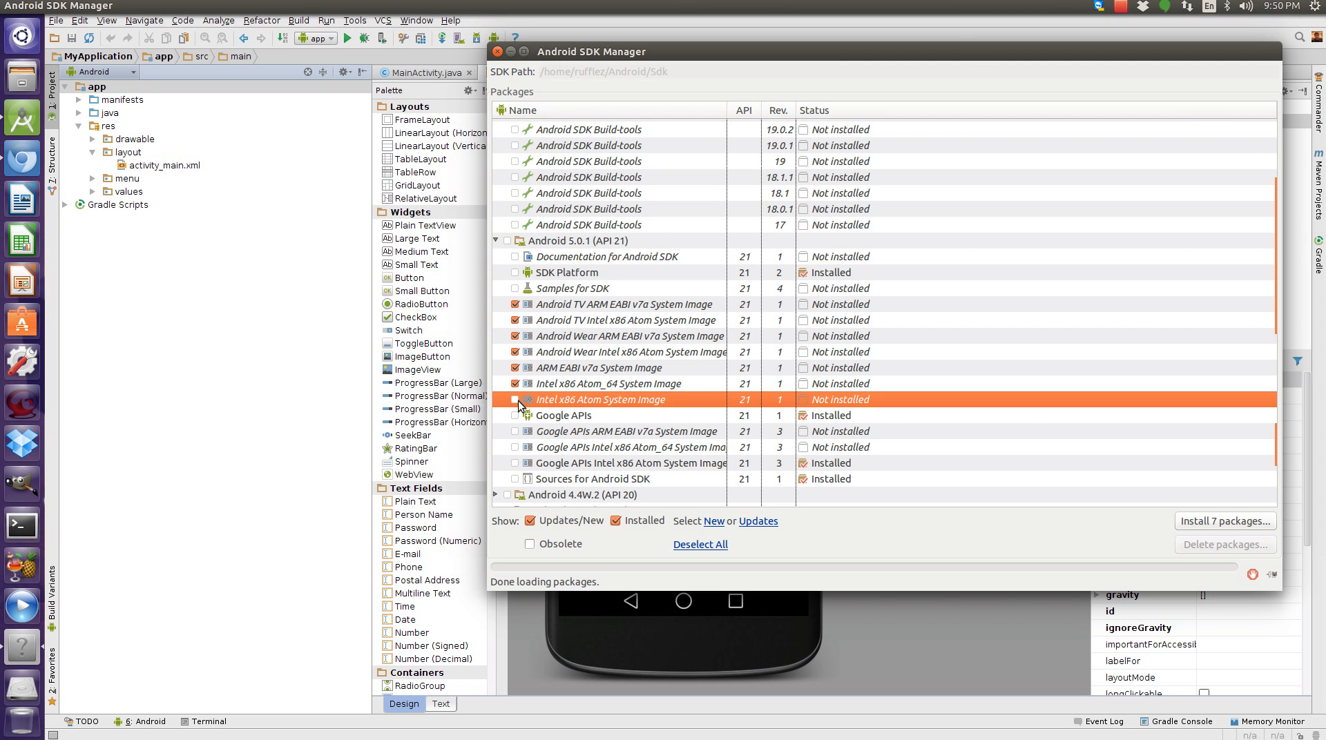
# Select the Intel x86 Atom System Image under Android 5.0.1 again, install the eight selected packages accepting the licence, and close the SDK Manager.
pyautogui.click(514, 400)
pyautogui.scroll(-1, 556, 323)
pyautogui.scroll(-8, 566, 319)
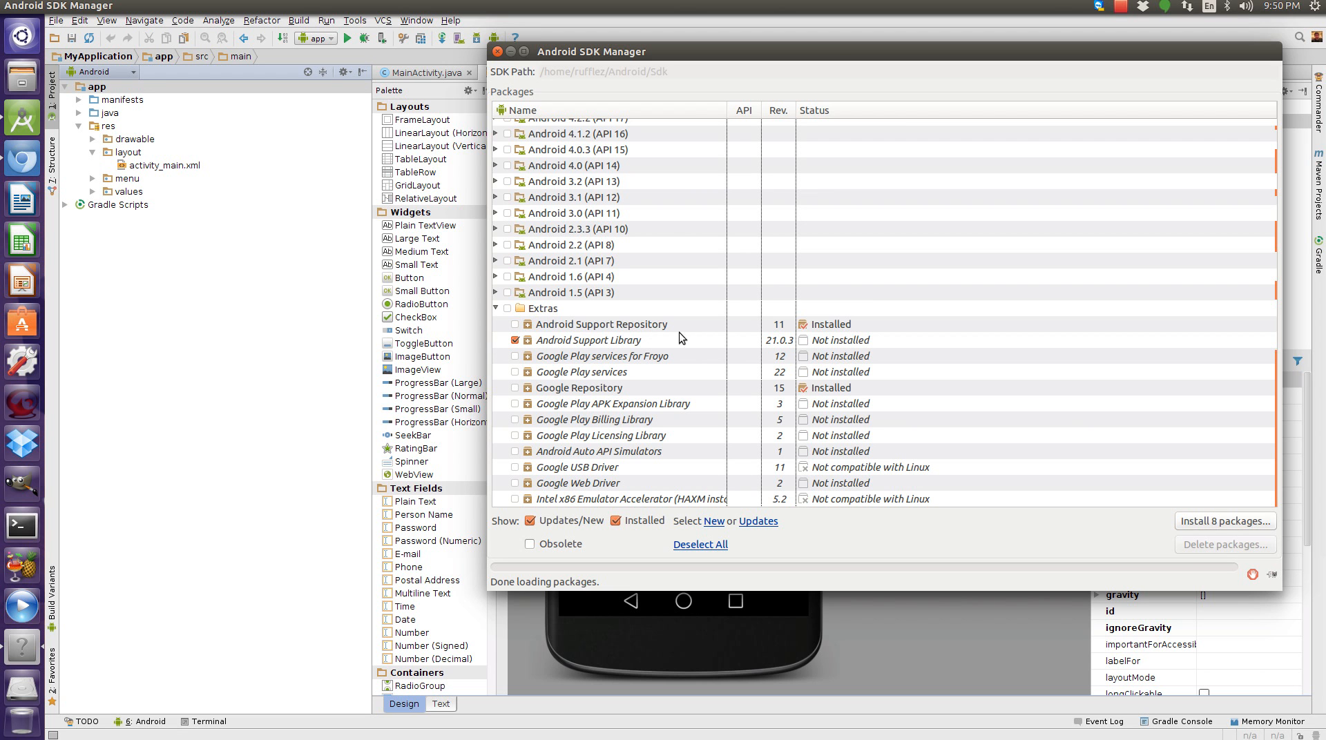
pyautogui.scroll(15, 541, 441)
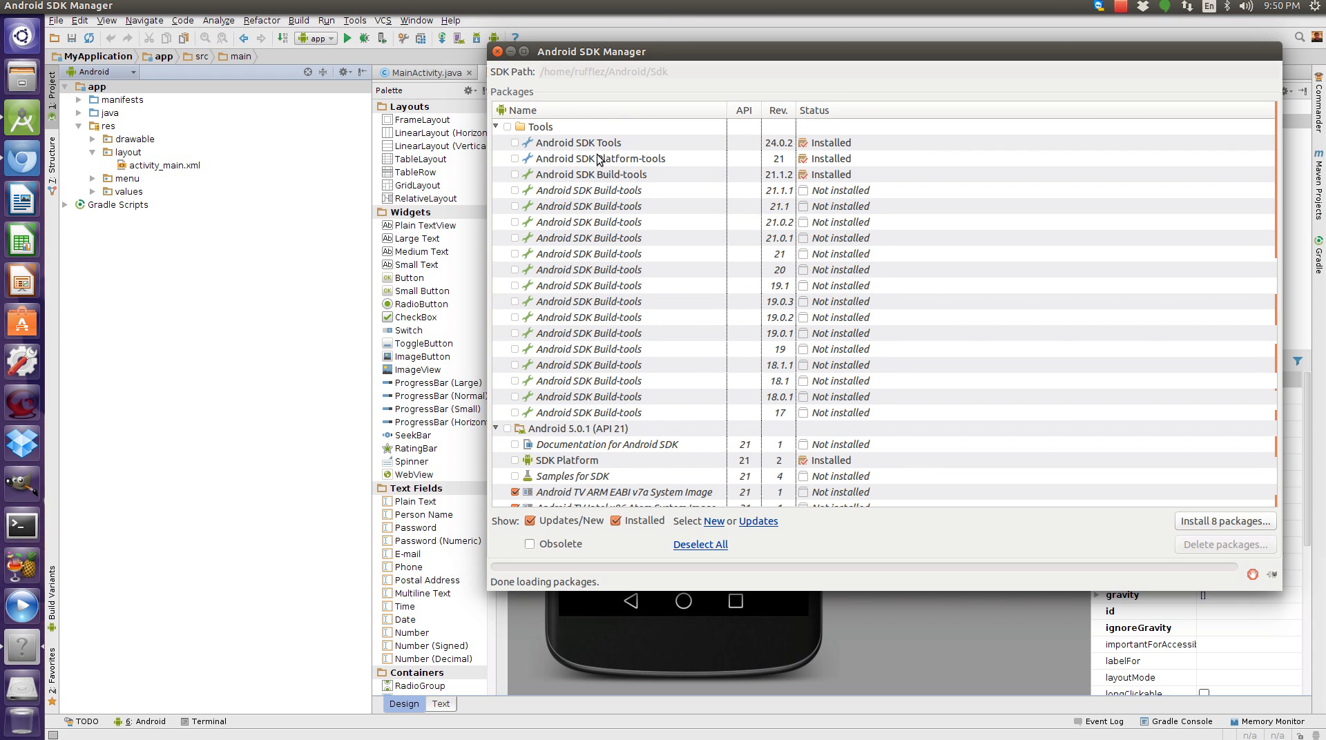
pyautogui.scroll(-5, 673, 443)
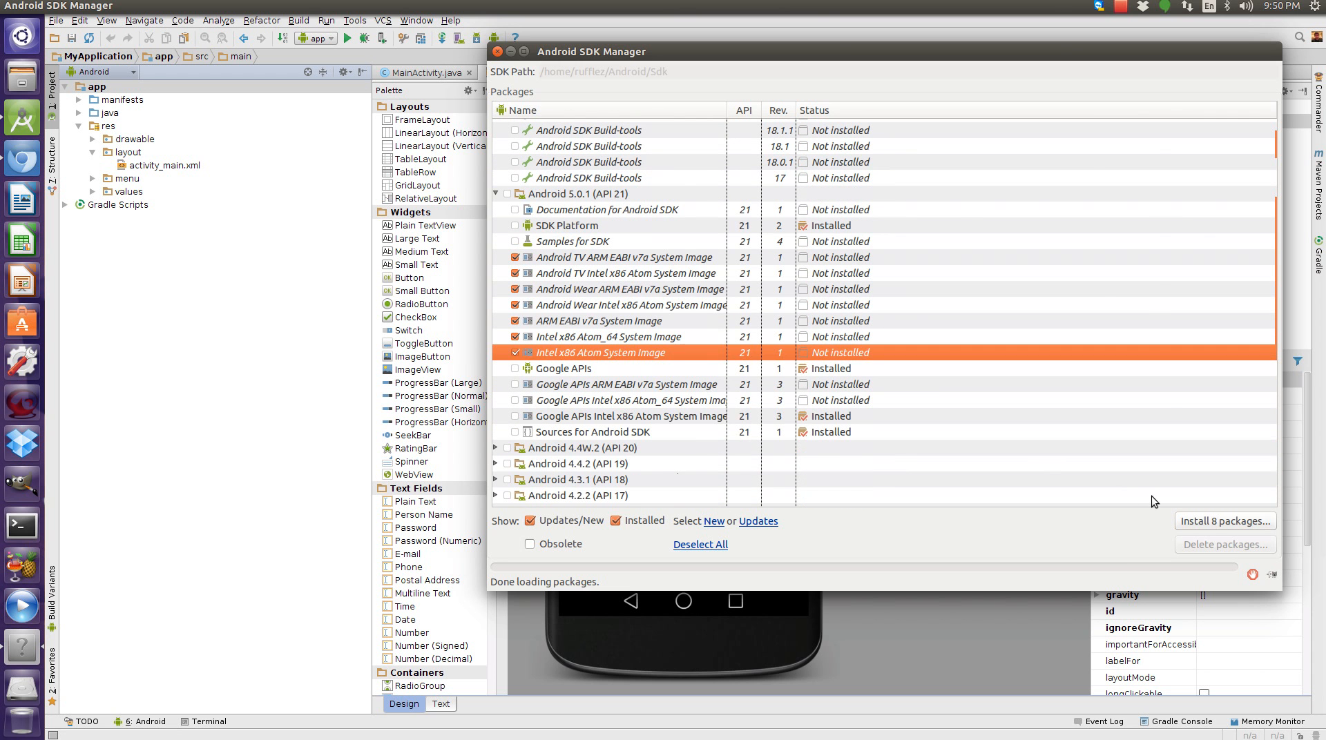
pyautogui.click(1207, 521)
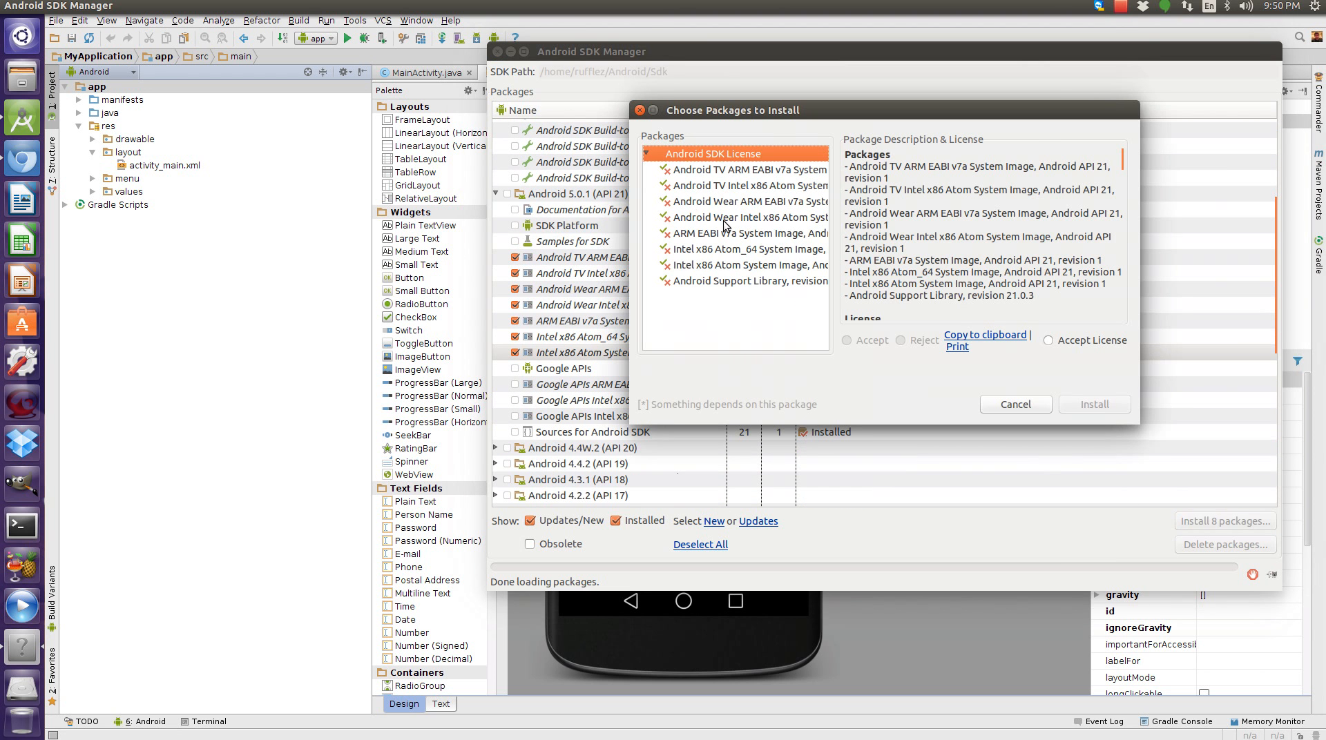
pyautogui.click(1057, 344)
pyautogui.click(1095, 406)
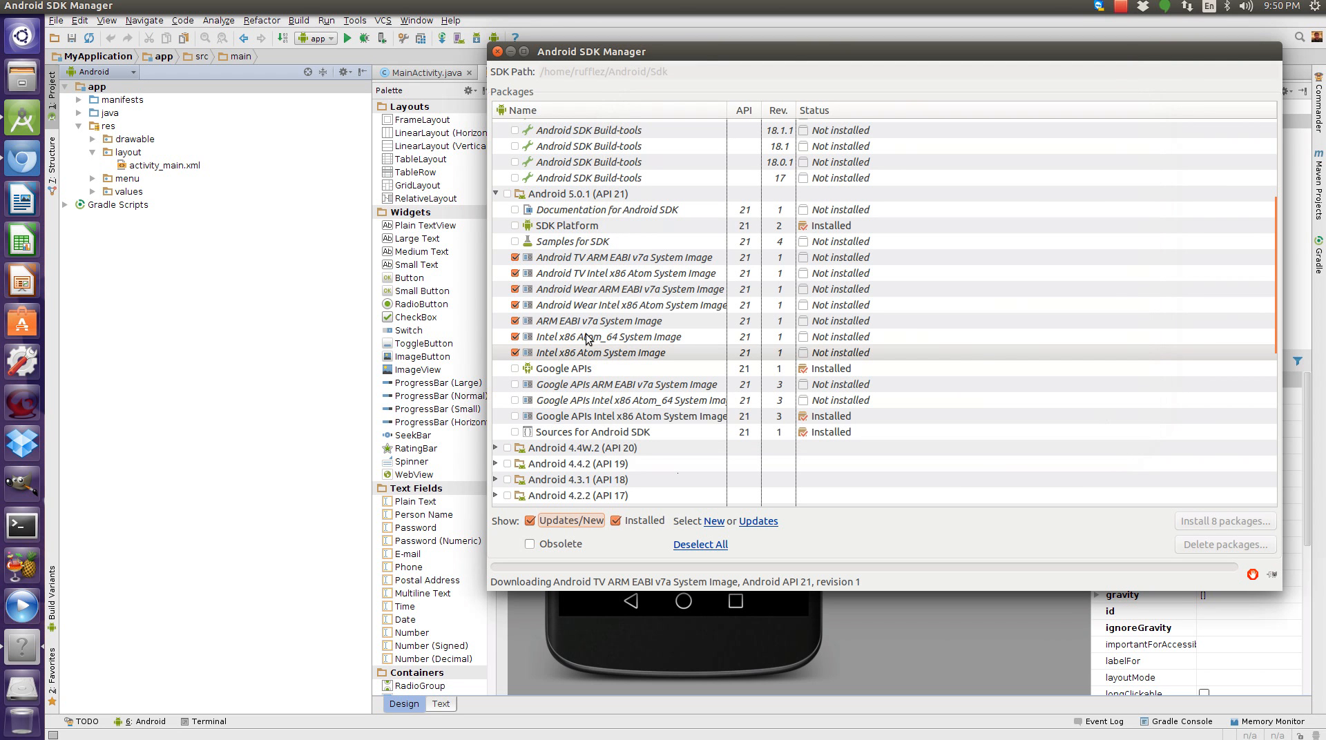
pyautogui.click(599, 418)
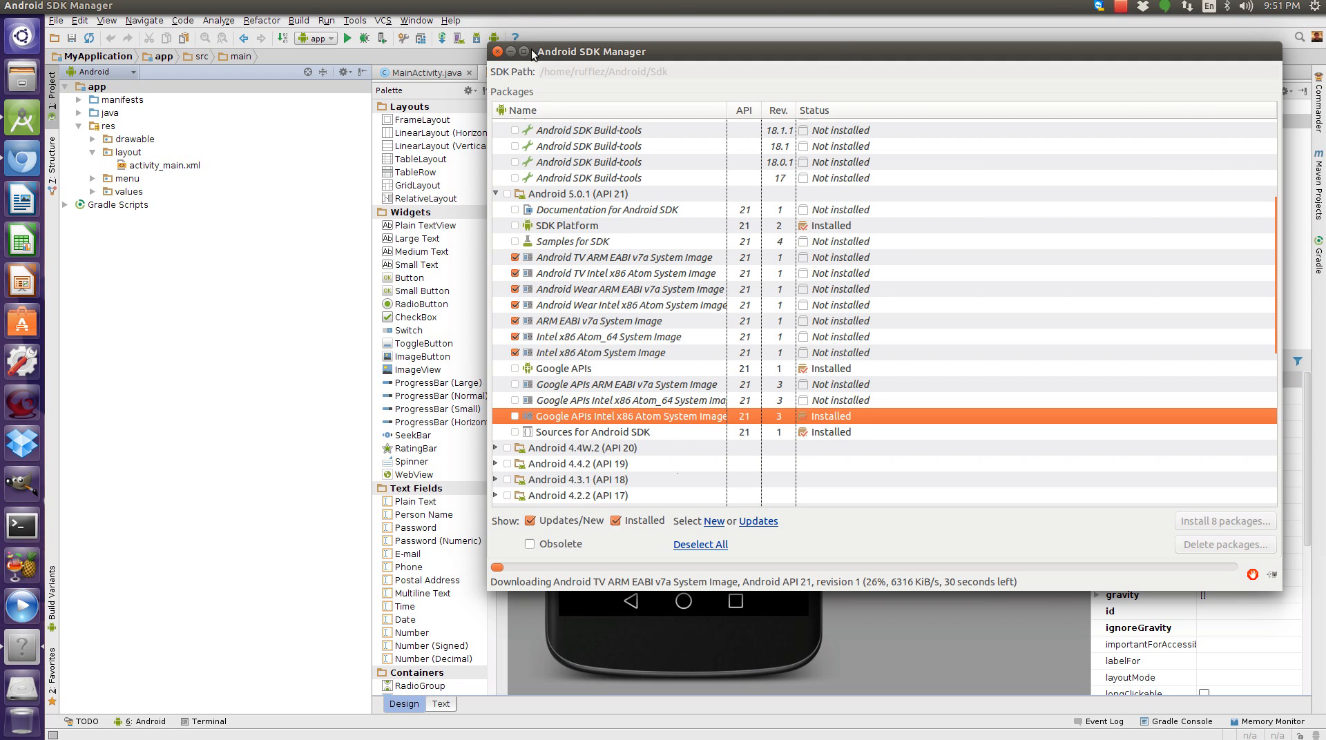
pyautogui.click(511, 51)
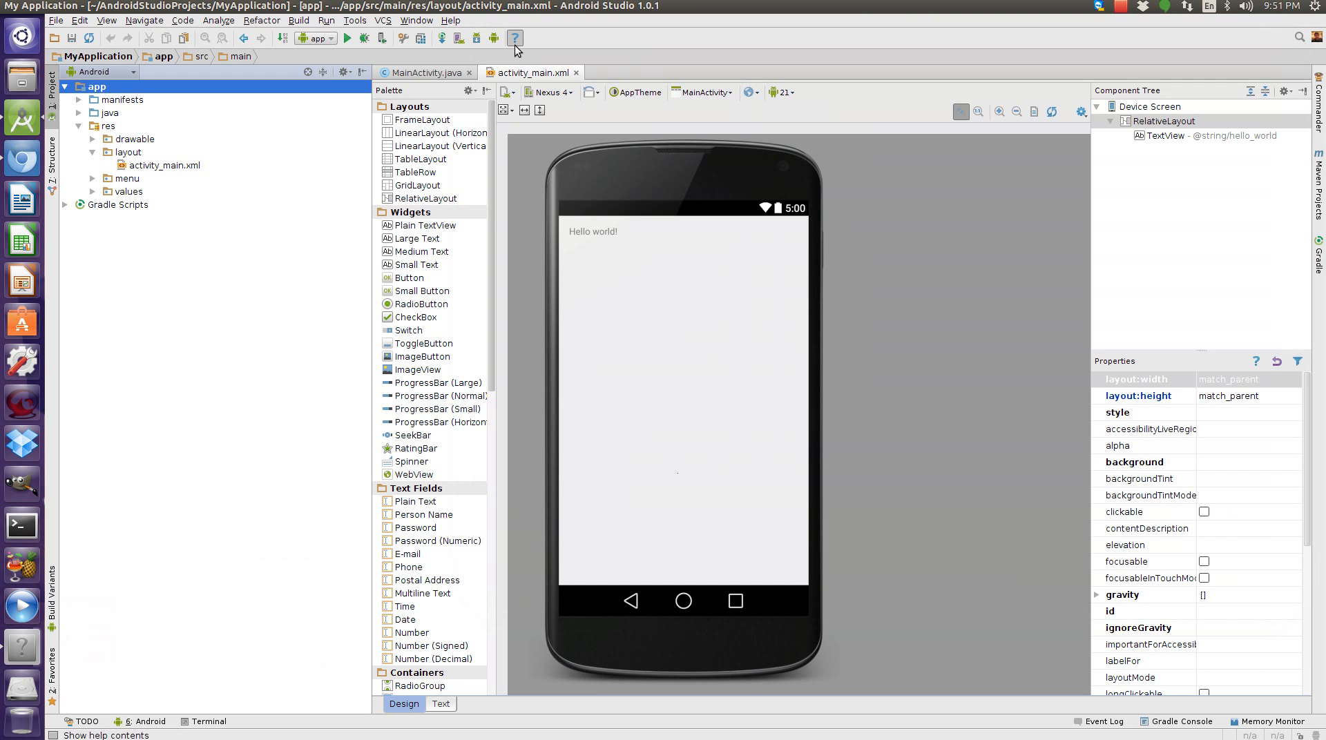
# Open the AVD Manager and delete the existing Nexus 5 API 21 x86 virtual device.
pyautogui.click(458, 39)
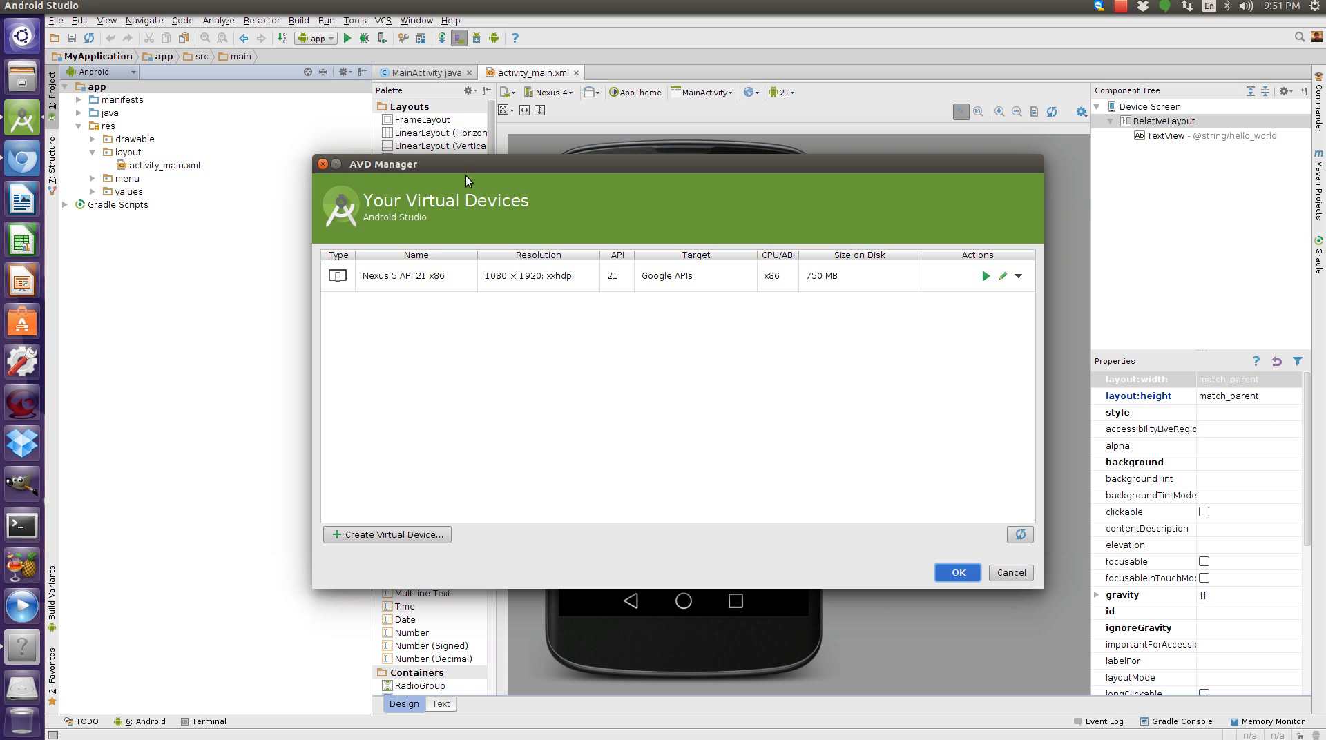
pyautogui.click(387, 279)
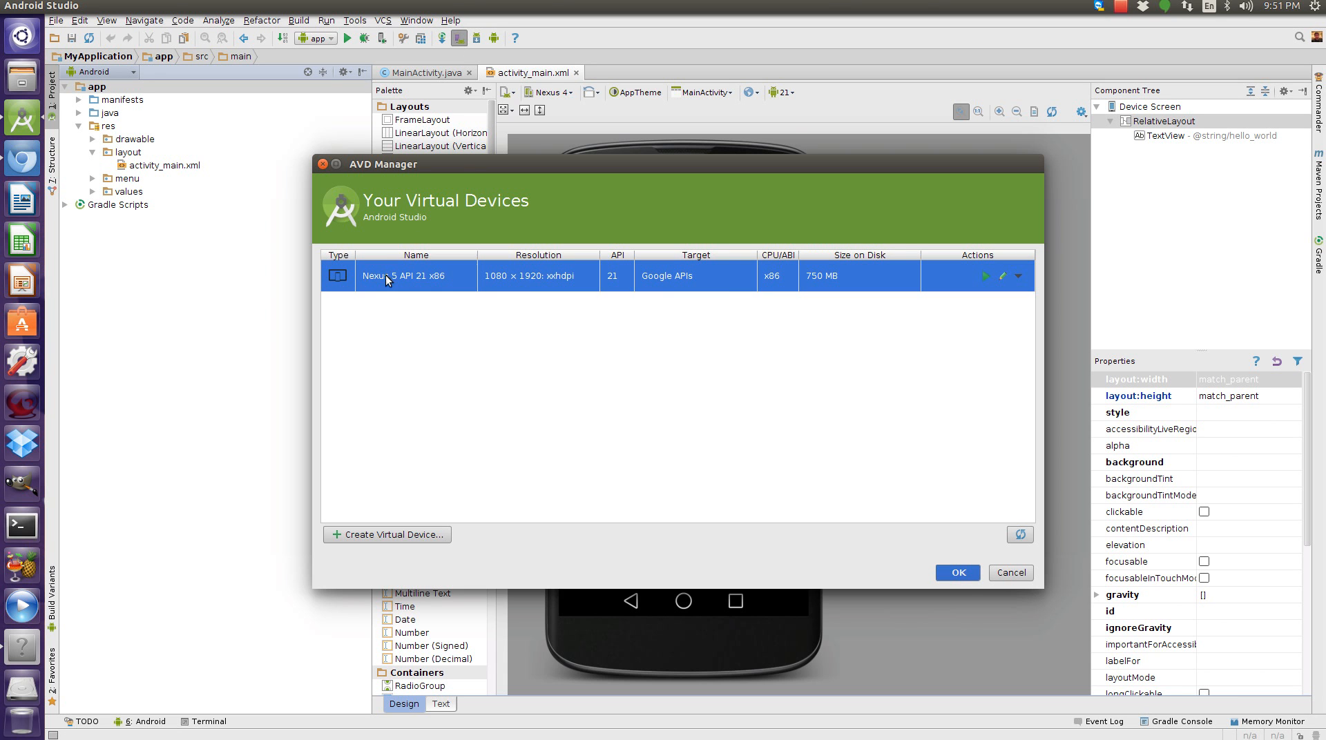
pyautogui.click(1019, 277)
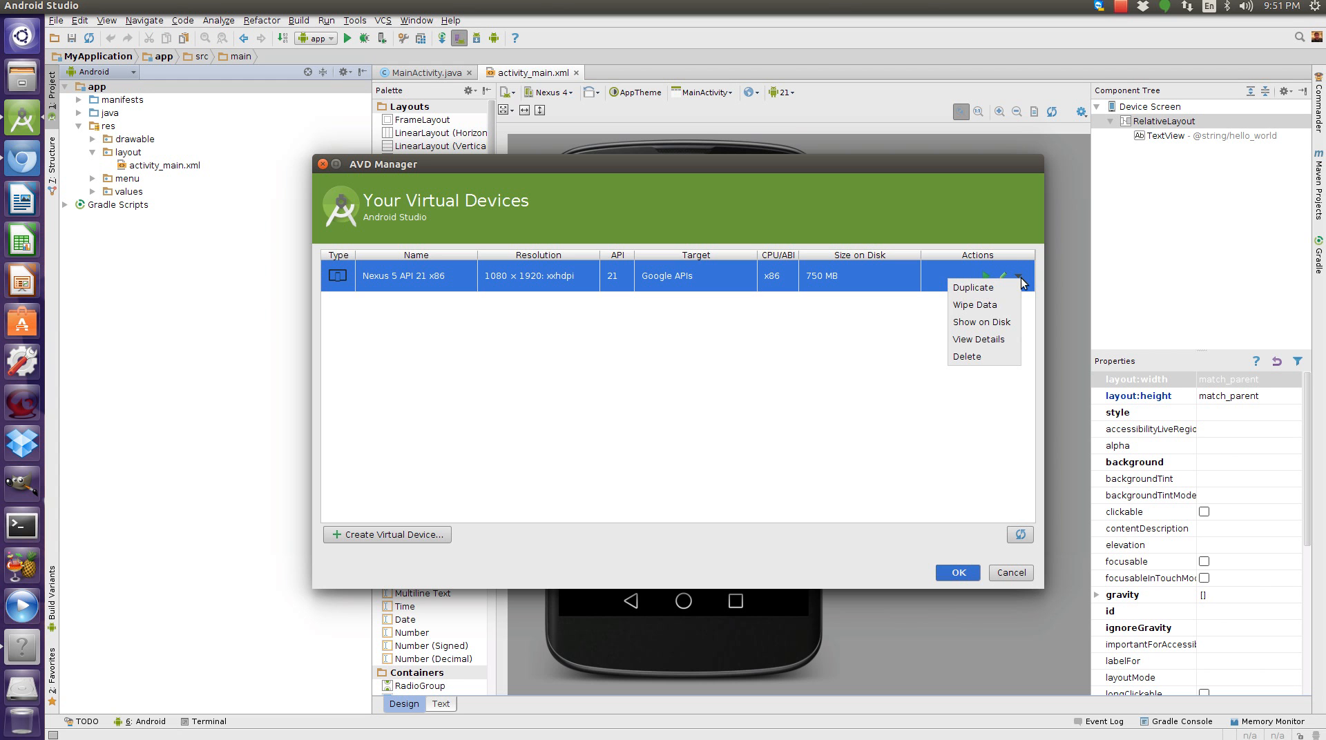
pyautogui.click(988, 355)
pyautogui.click(657, 394)
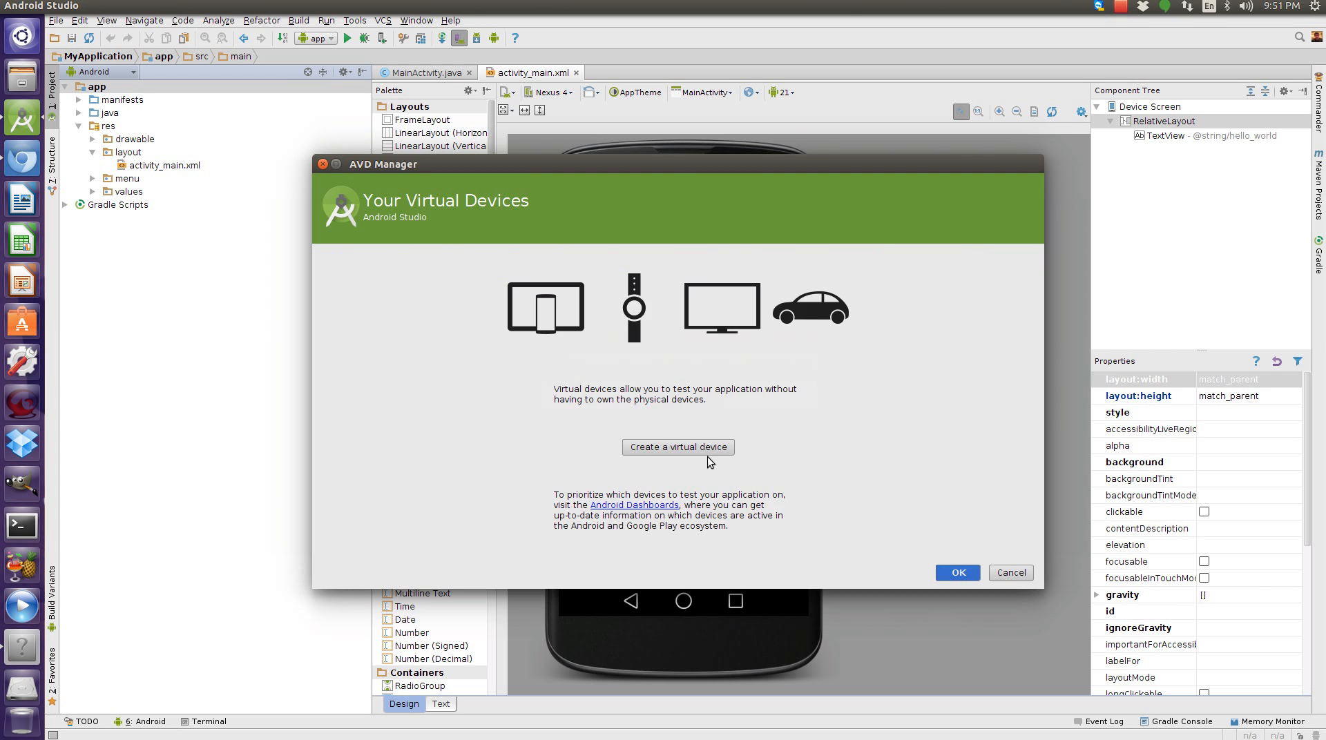
# Create a new virtual device using the Nexus 6 phone hardware and the Lollipop API 21 x86 Google APIs system image.
pyautogui.click(725, 453)
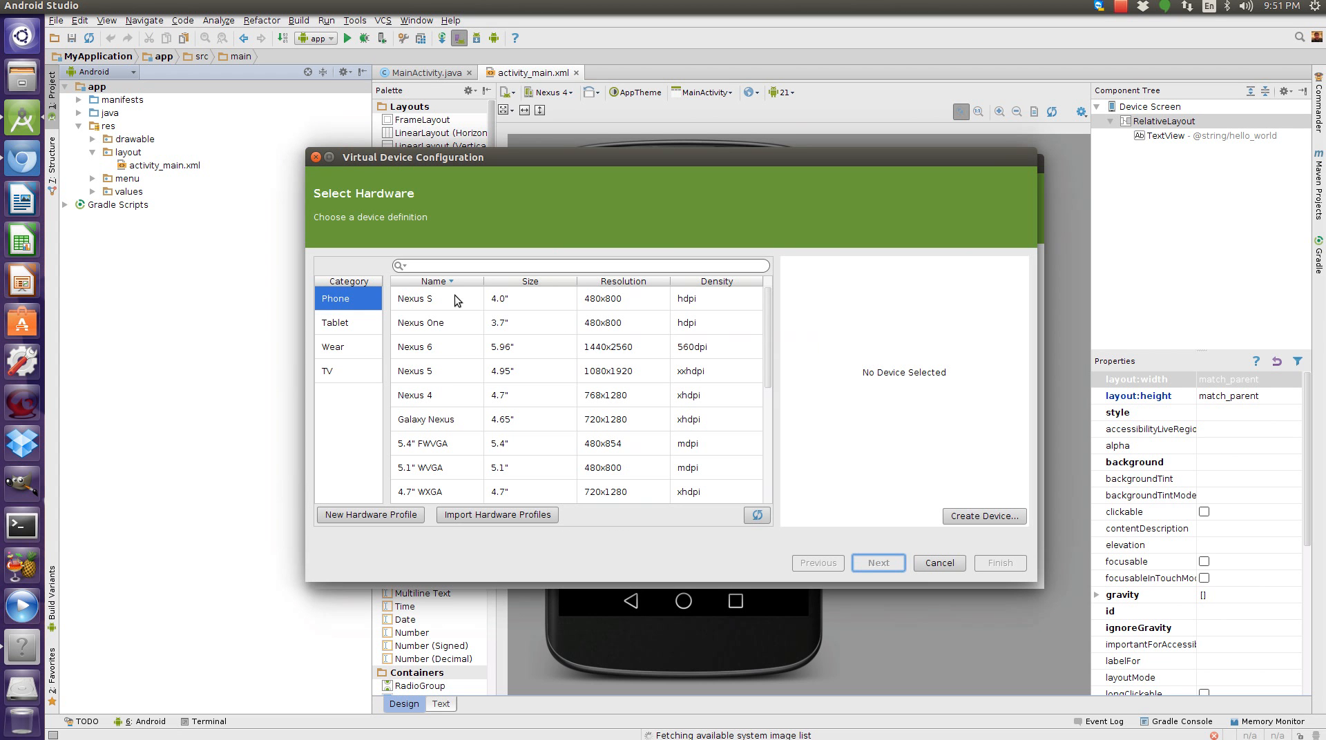
pyautogui.click(460, 354)
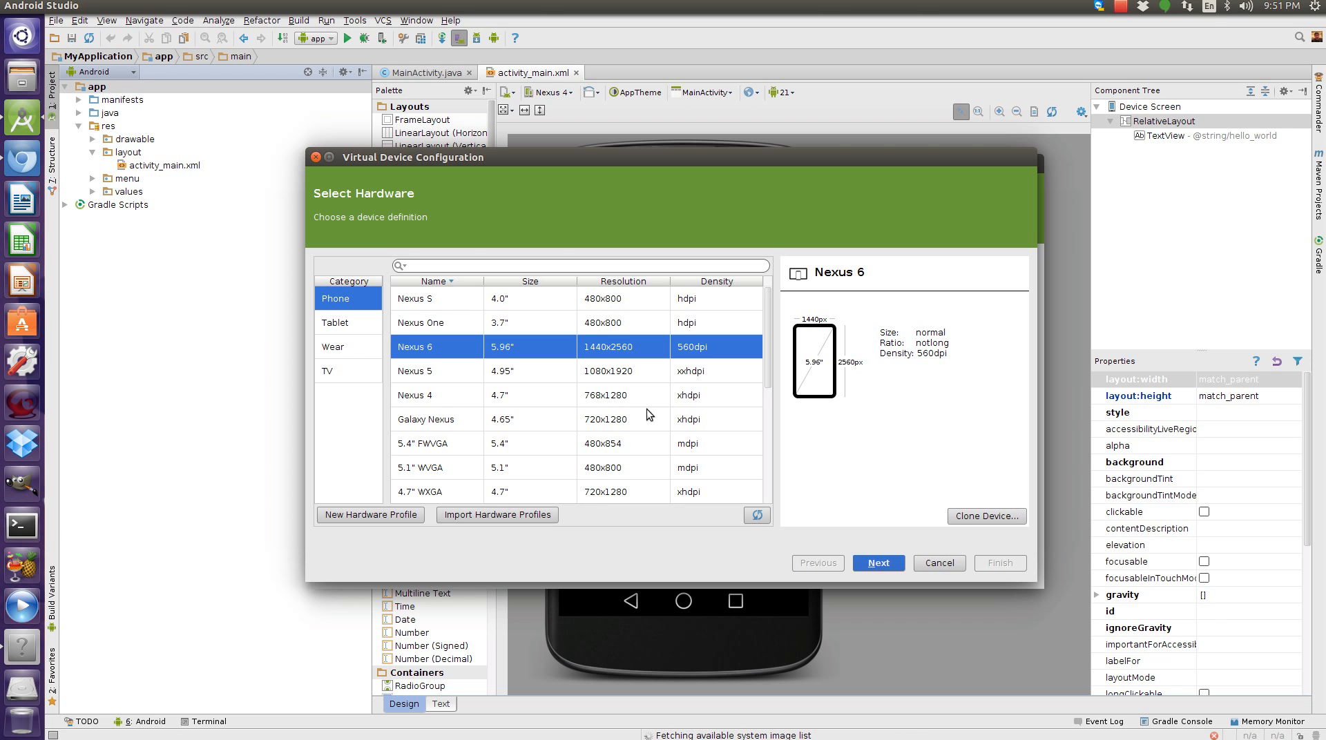
pyautogui.scroll(-10, 649, 416)
pyautogui.click(879, 563)
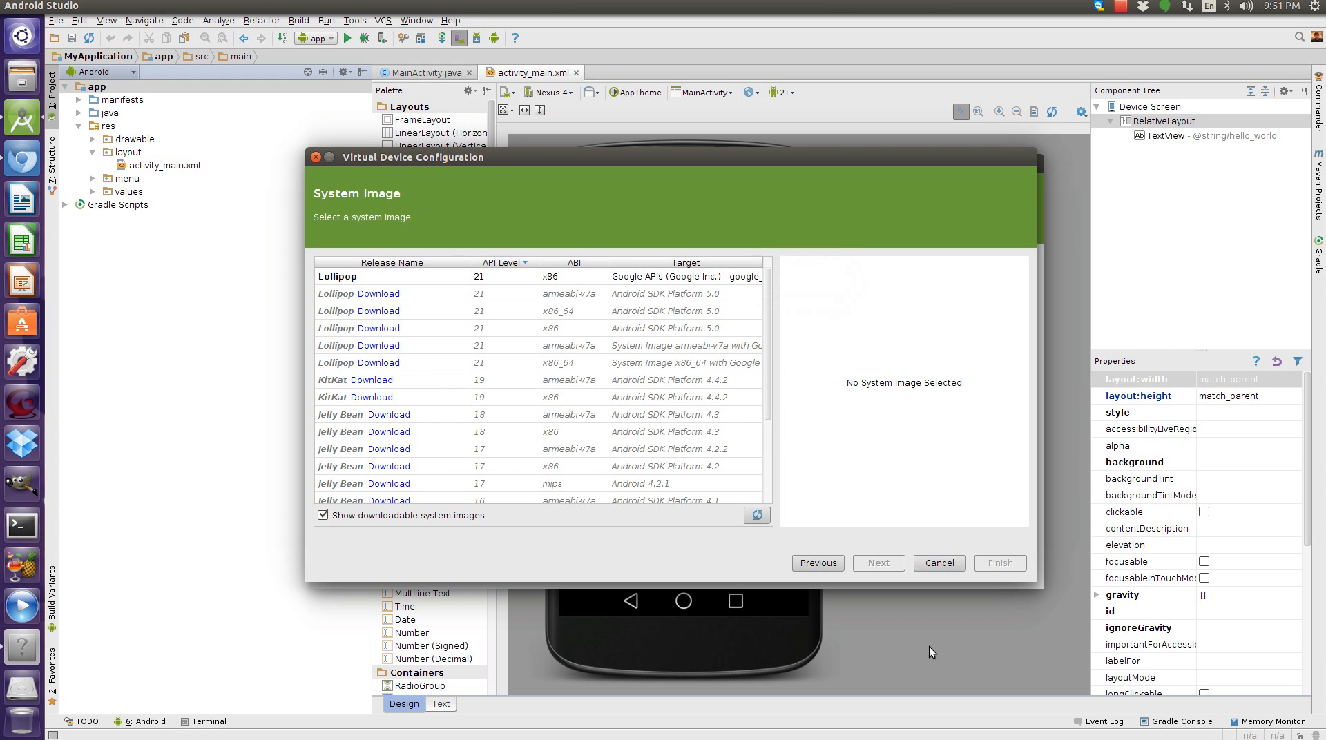
pyautogui.click(625, 277)
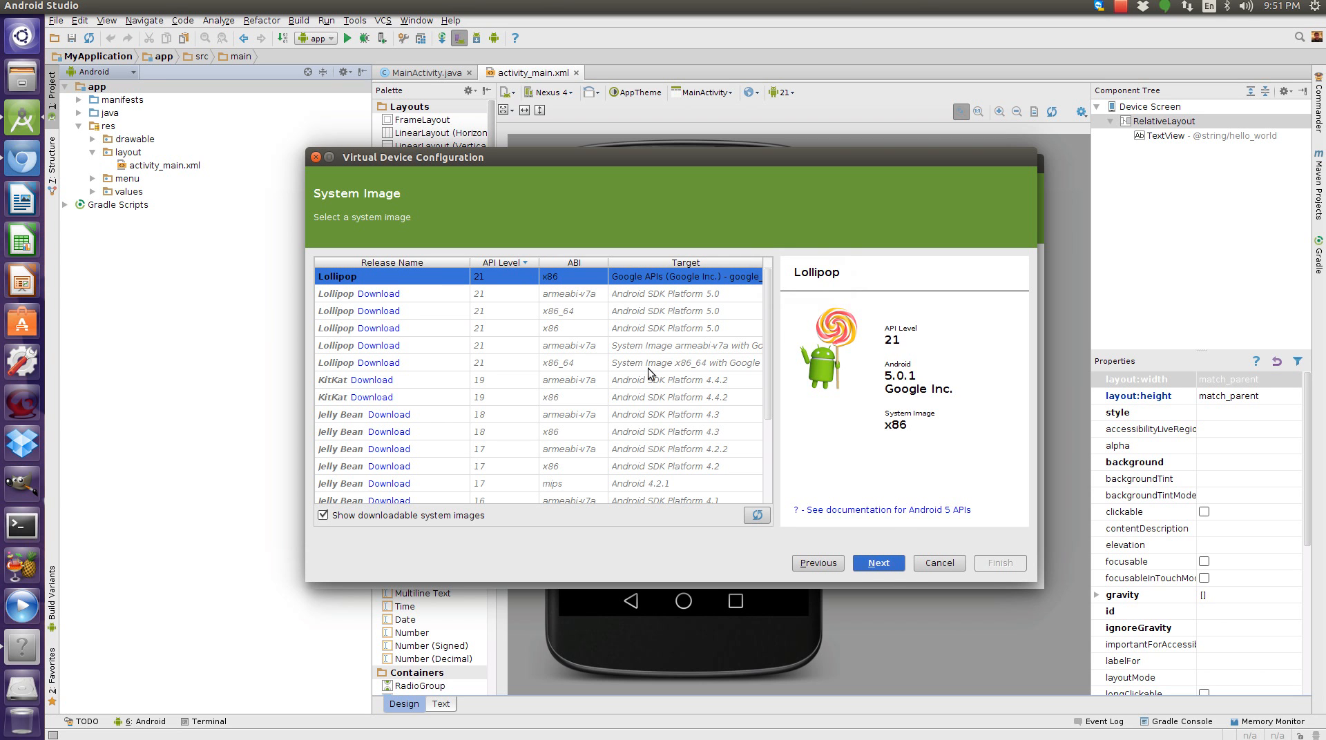
pyautogui.click(890, 565)
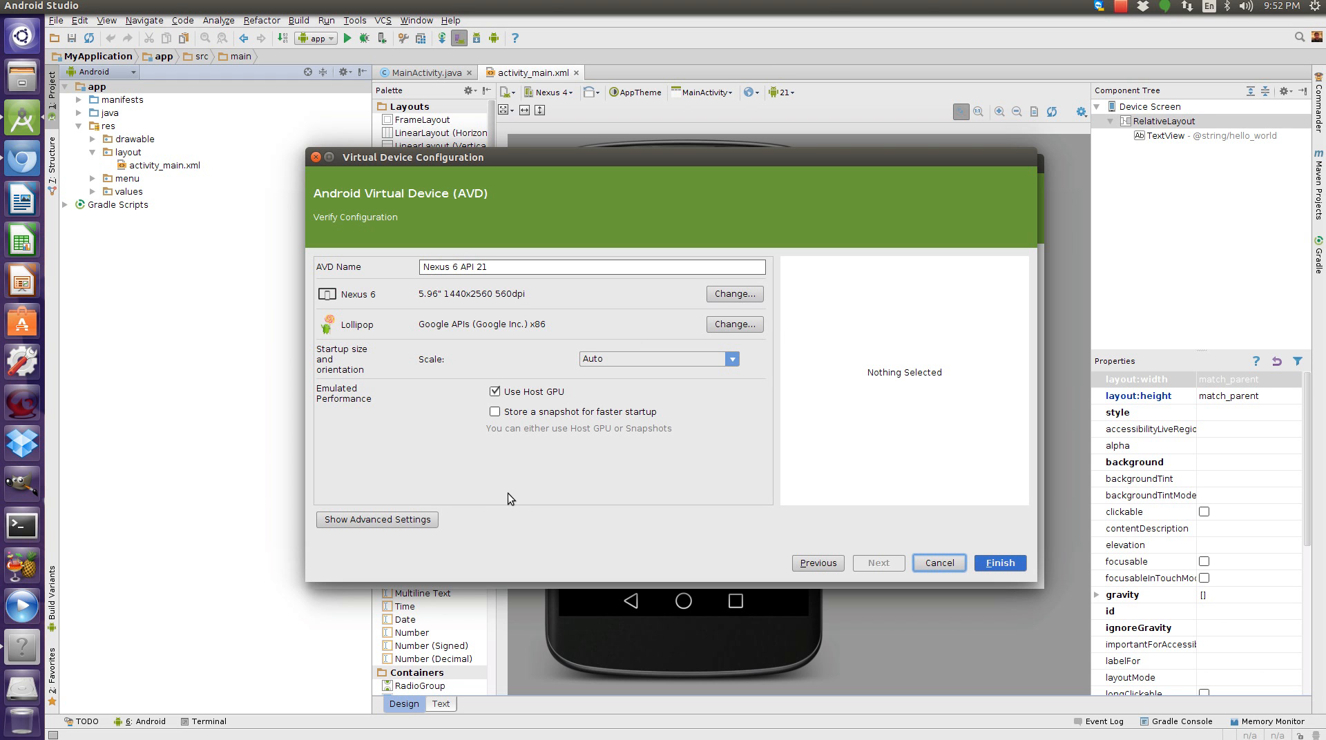
# Show the advanced settings and set the virtual device's SD card size to 500 MB.
pyautogui.click(384, 521)
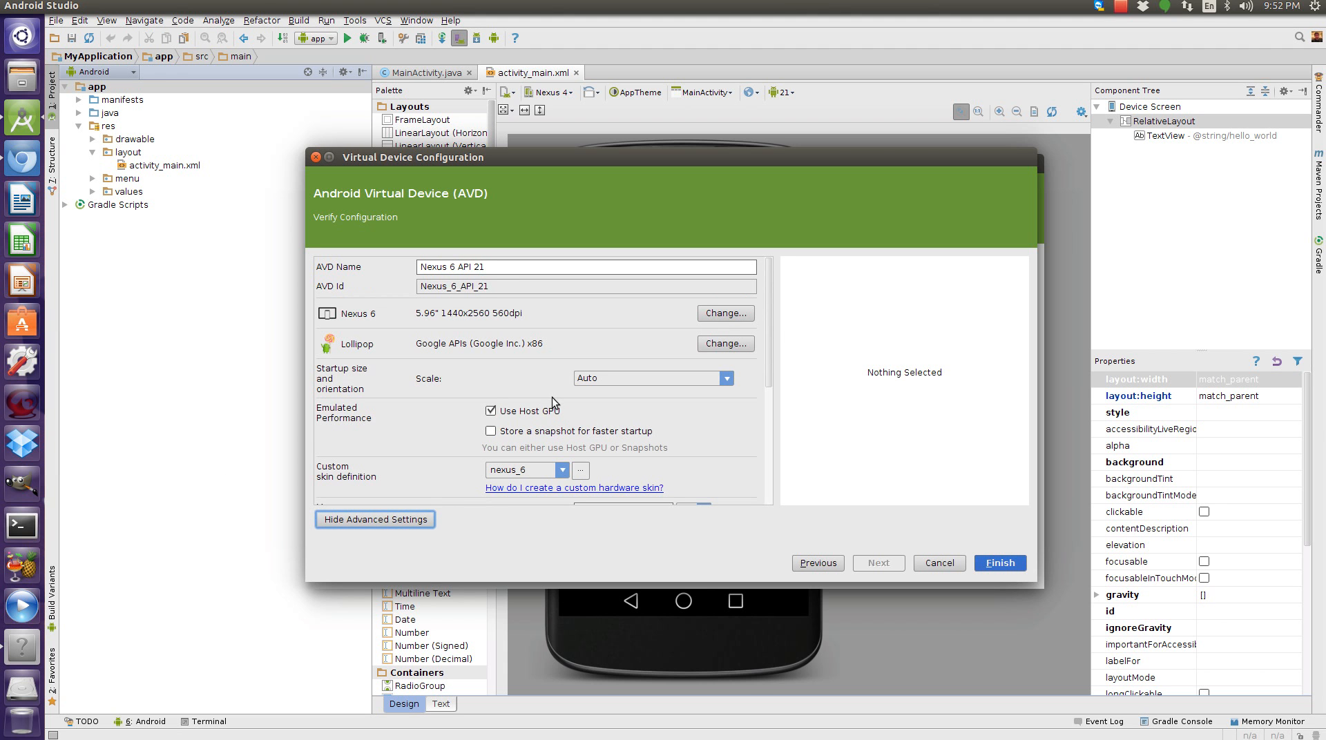
pyautogui.scroll(-5, 552, 395)
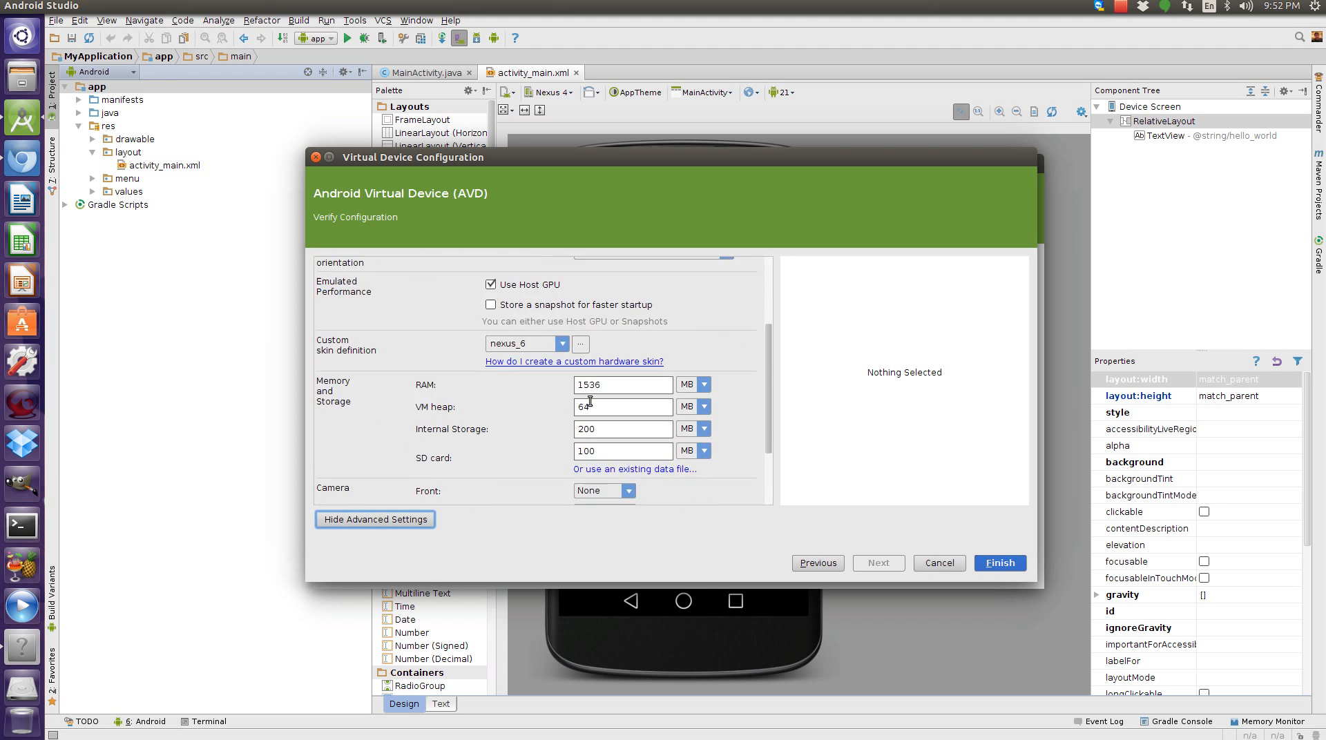
pyautogui.click(600, 403)
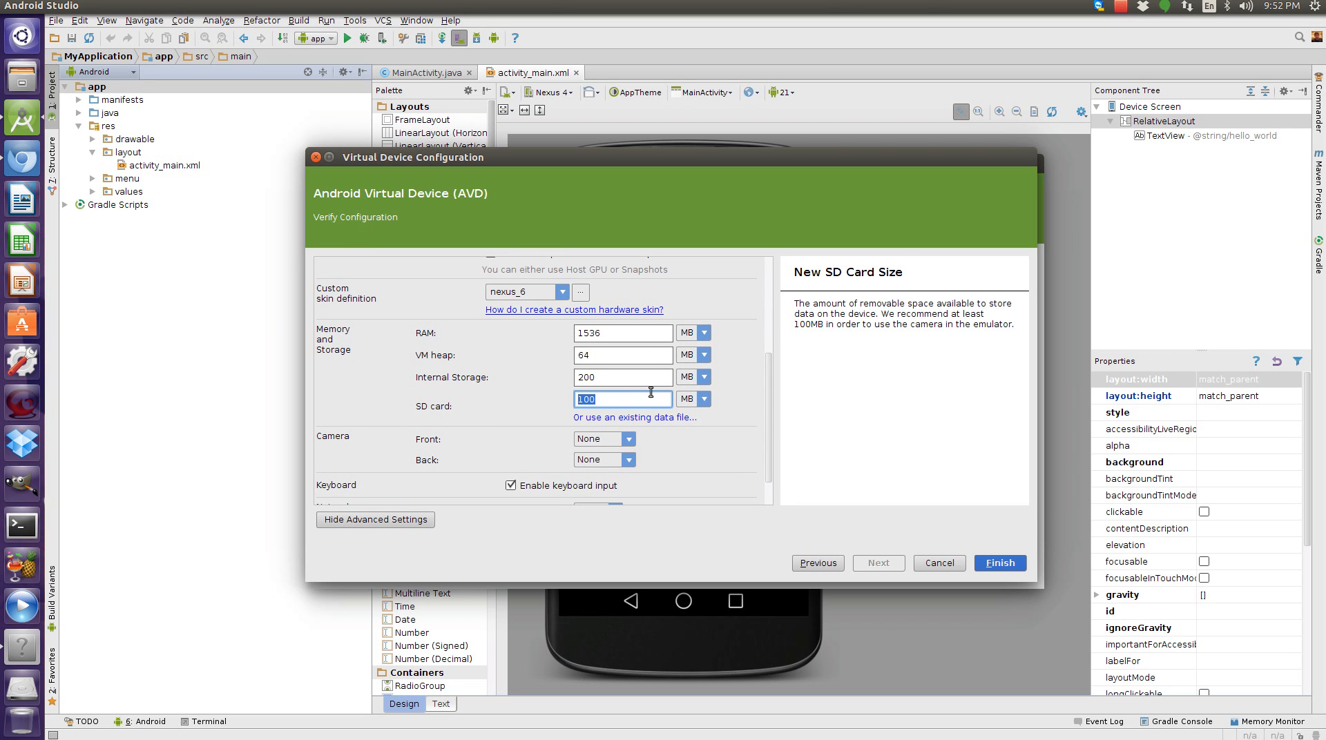
pyautogui.write('50')
# Set the front camera to Webcam0 and finish creating the Nexus 6 API 21 virtual device.
pyautogui.scroll(-3, 625, 397)
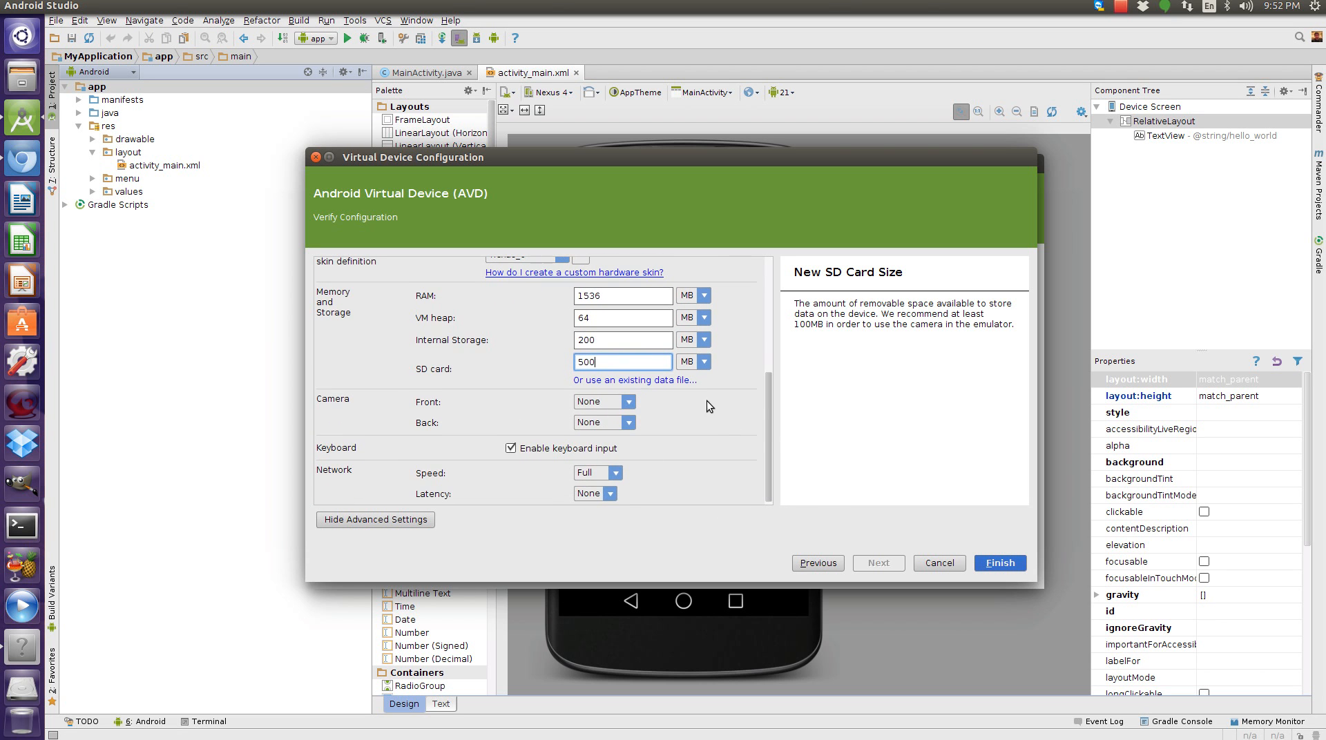
pyautogui.scroll(-1, 601, 432)
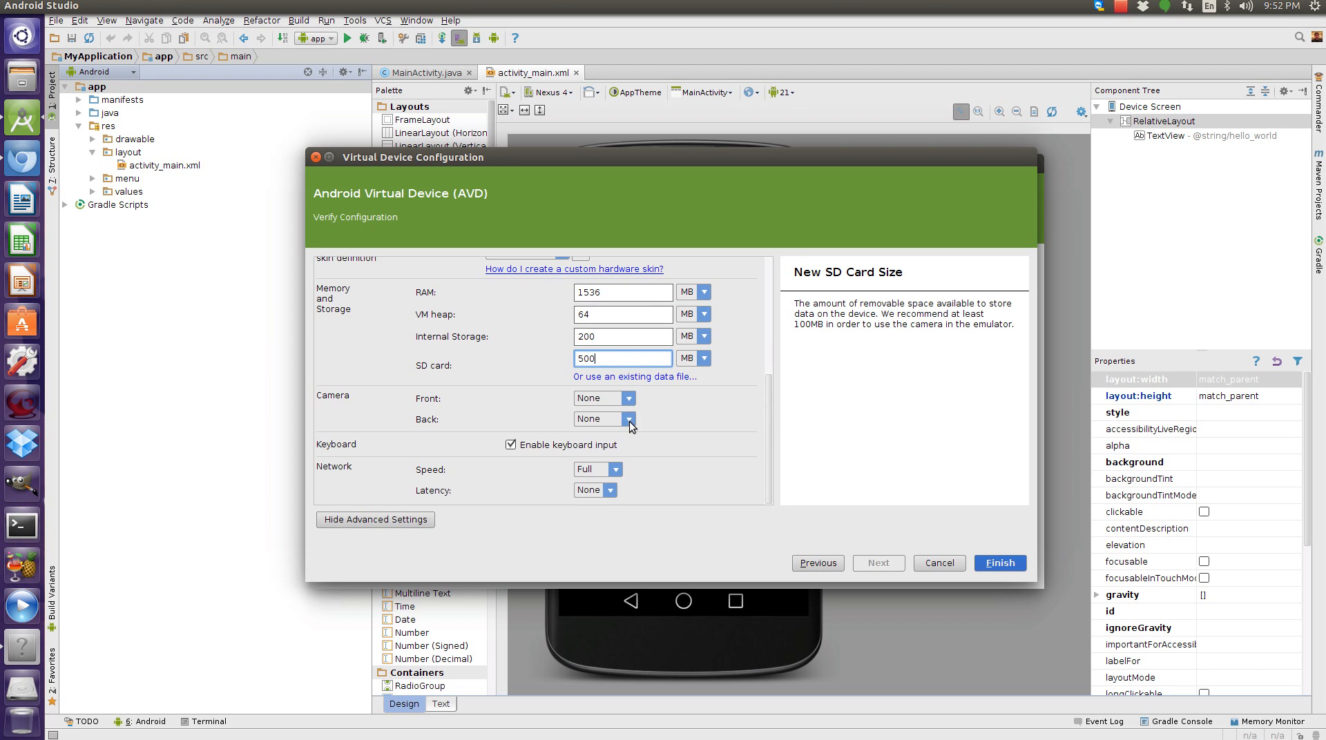
pyautogui.click(629, 400)
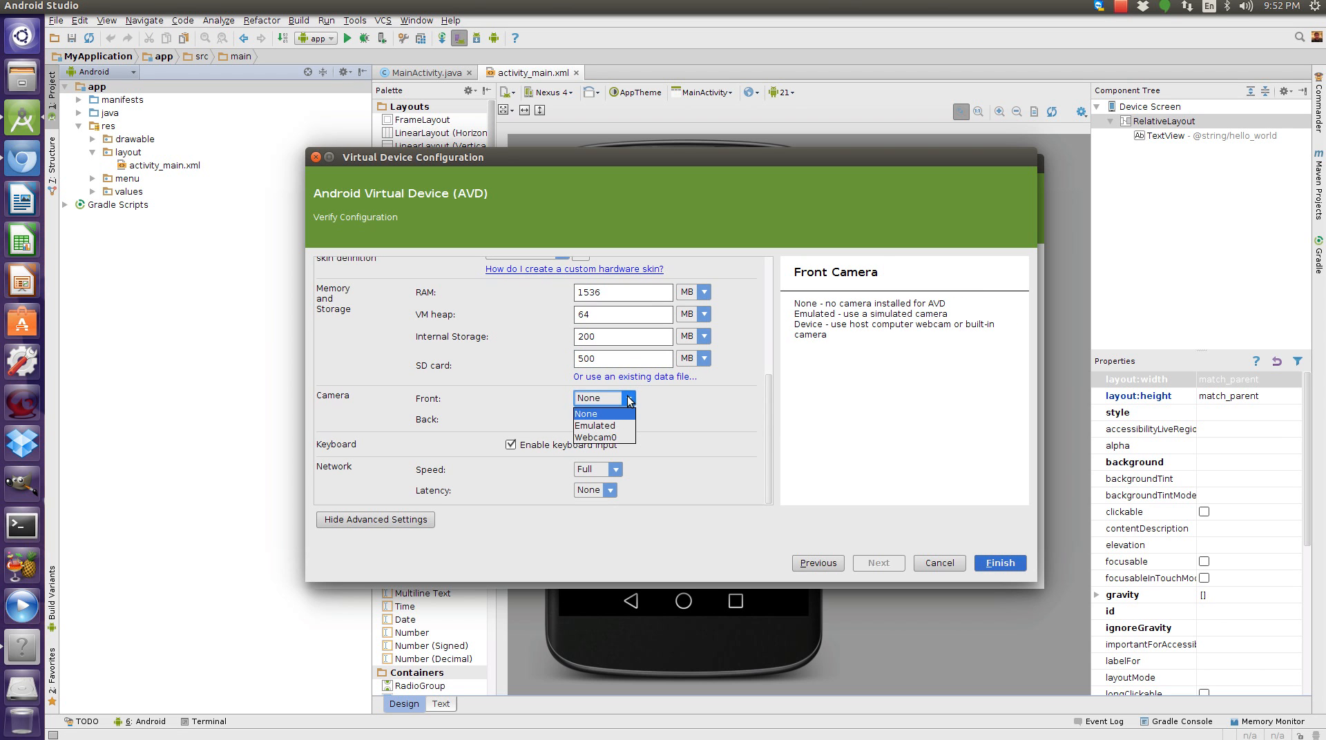
pyautogui.click(609, 439)
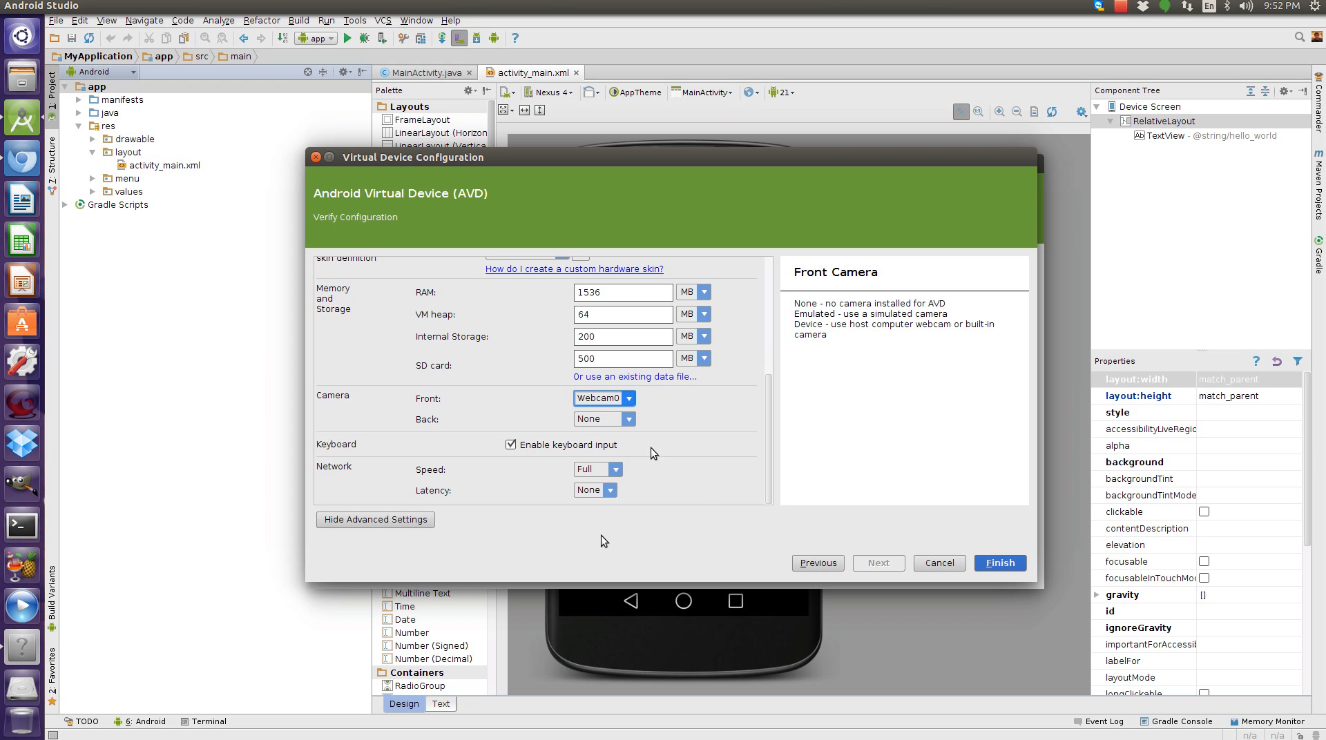
pyautogui.click(1000, 561)
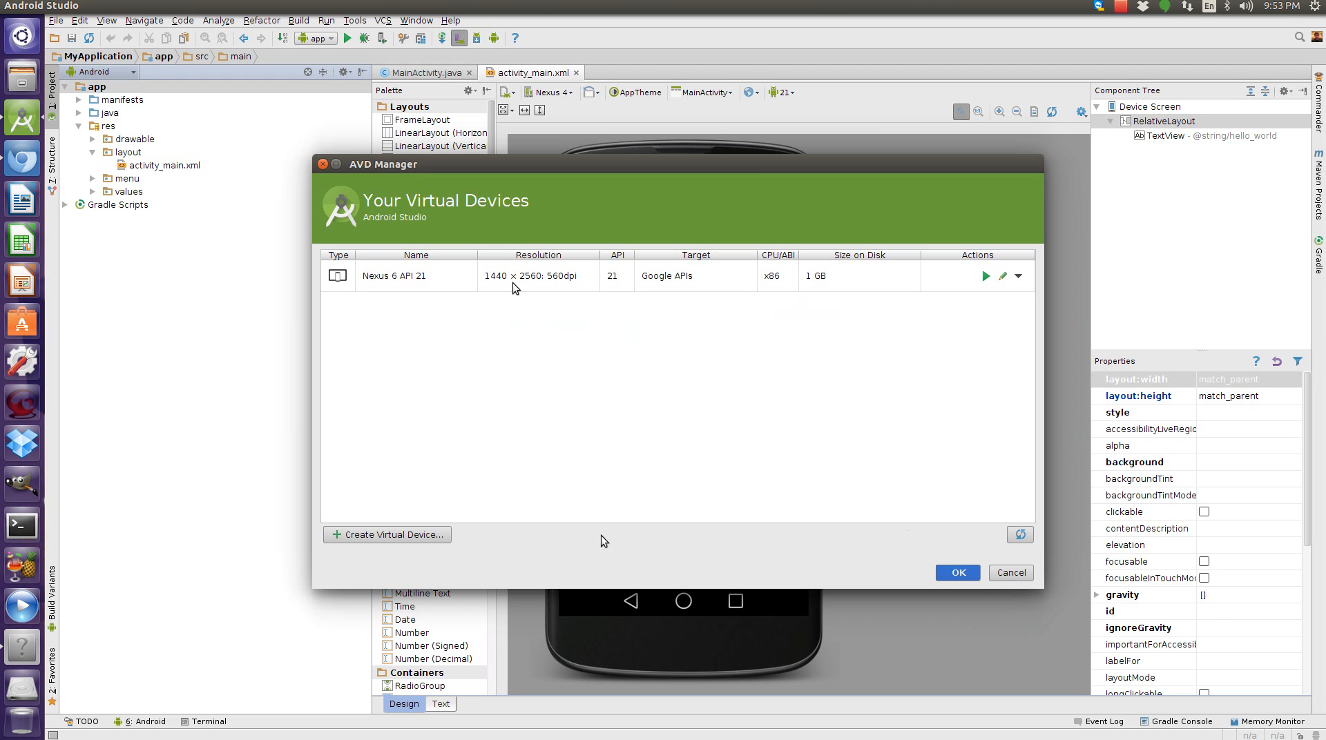
# Launch the Nexus 6 API 21 virtual device and proceed past the Android SDK usage statistics notice.
pyautogui.click(986, 277)
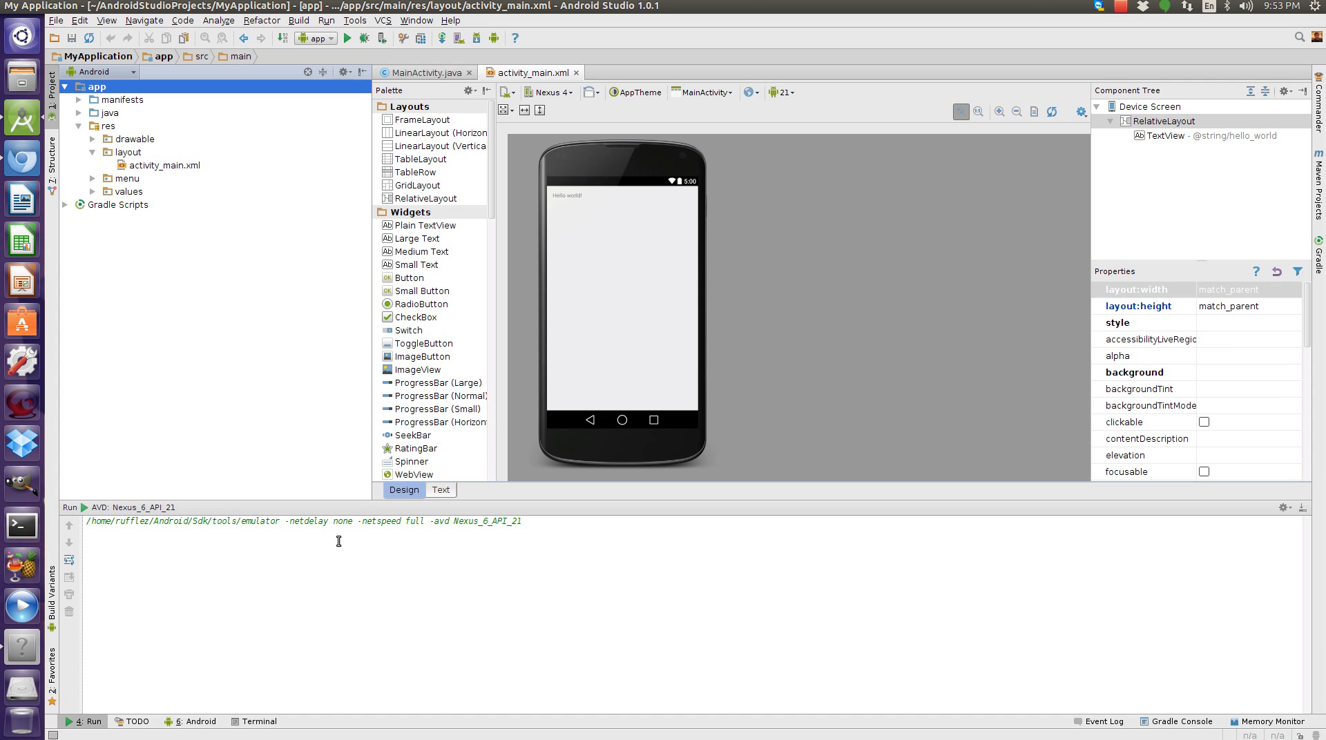
pyautogui.click(191, 722)
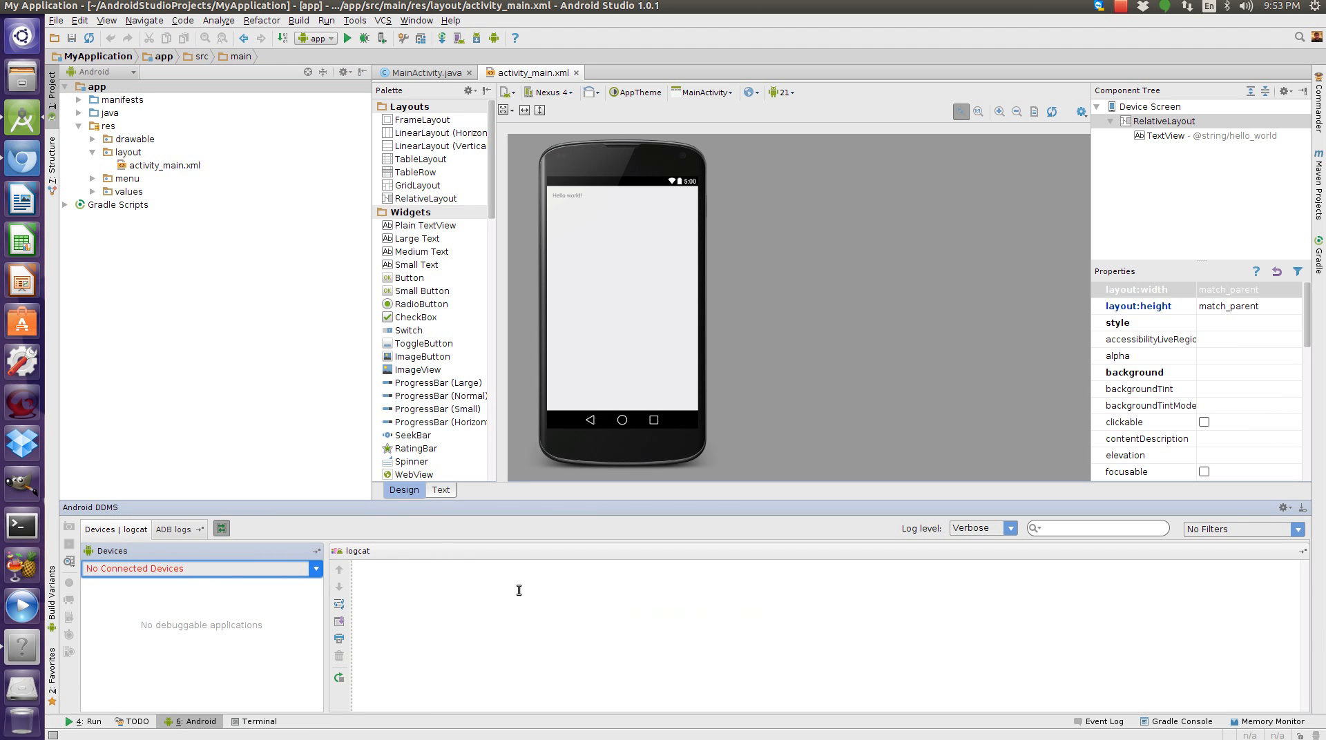
pyautogui.click(254, 723)
pyautogui.click(711, 550)
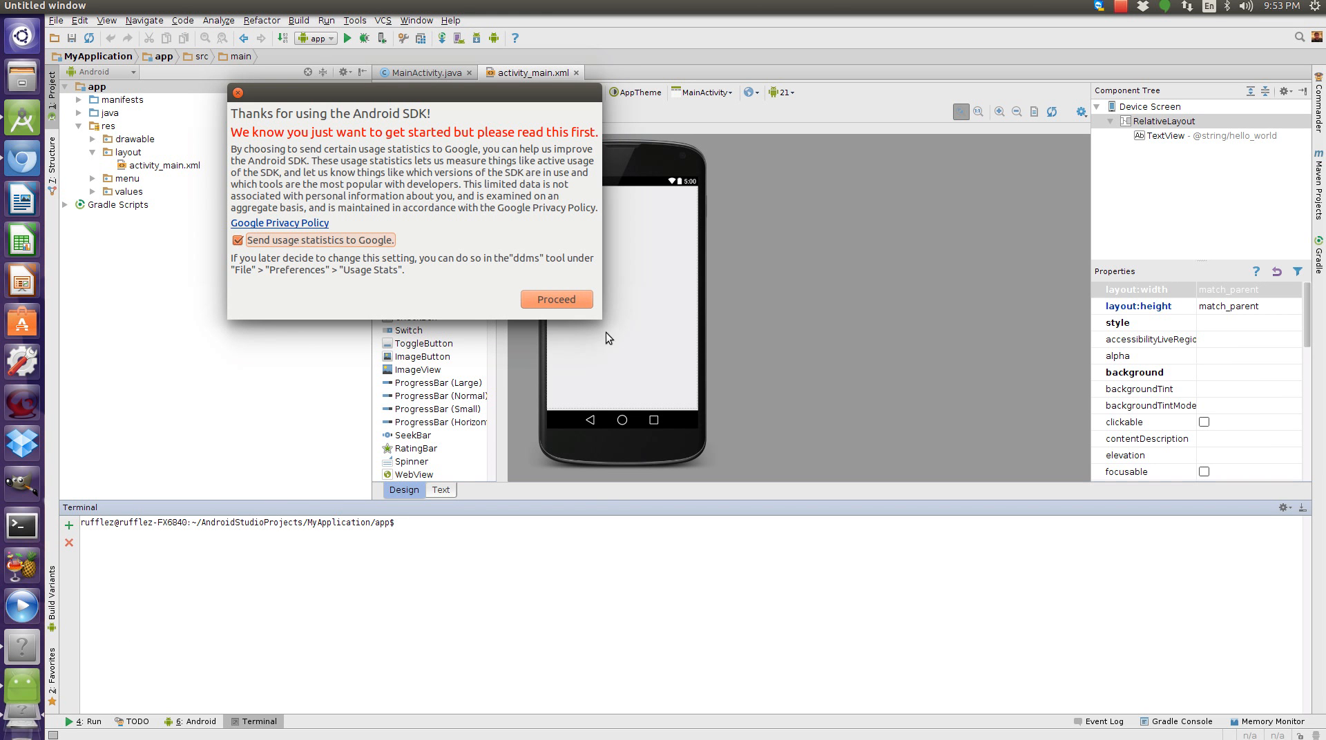
pyautogui.click(557, 299)
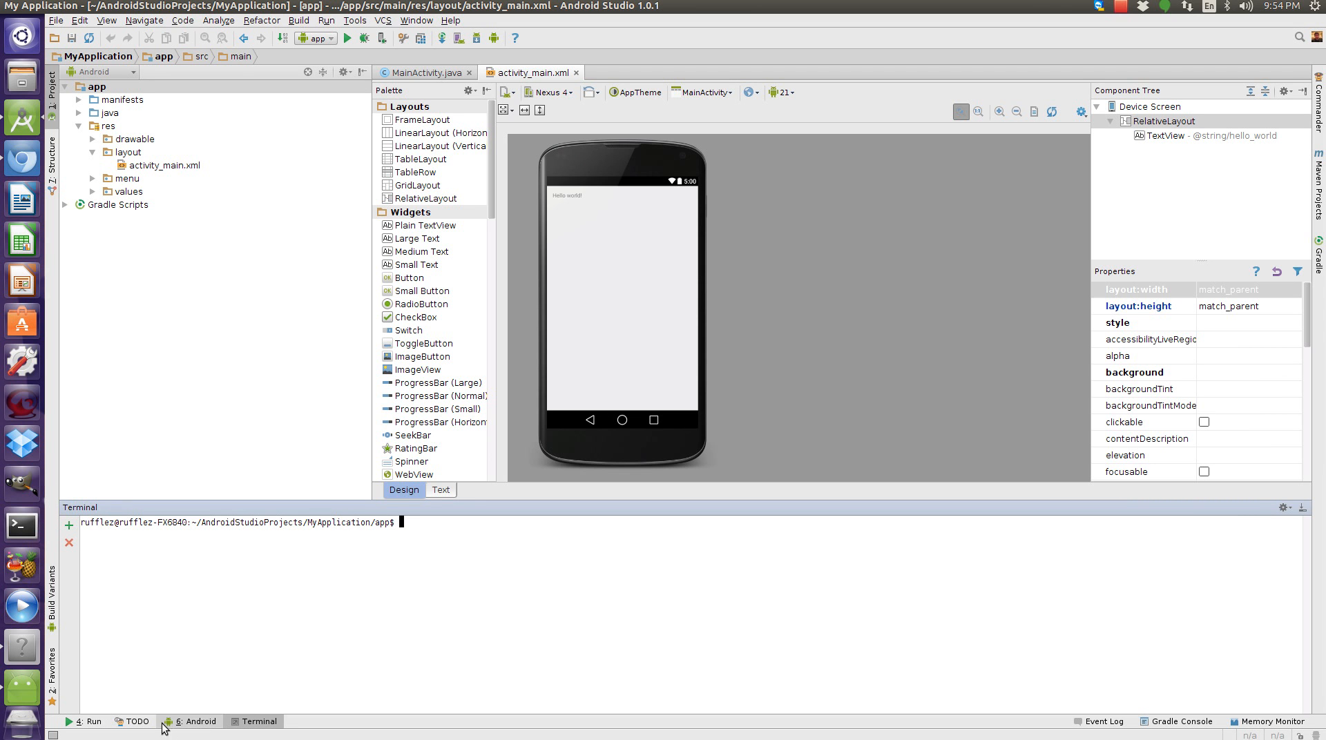
# Return to the Run tool window and move the emulator window beside the editor.
pyautogui.click(132, 722)
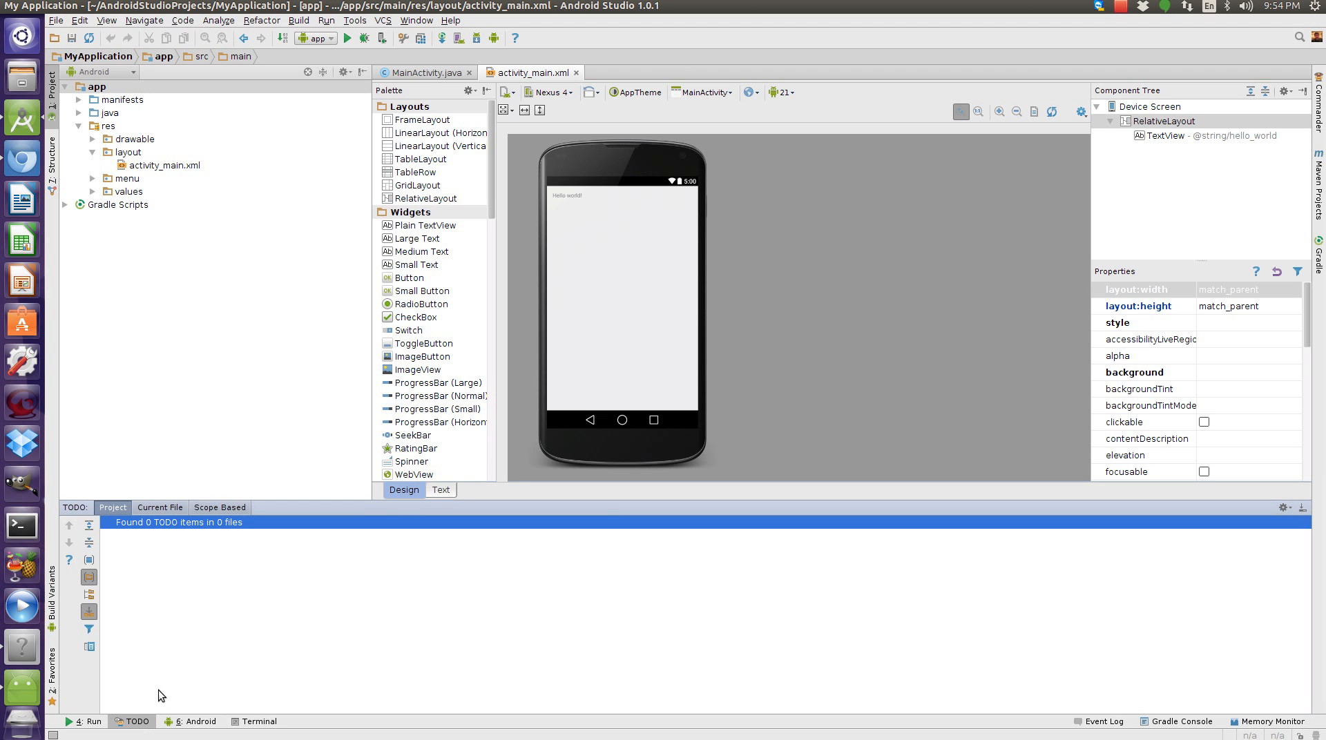
pyautogui.click(88, 721)
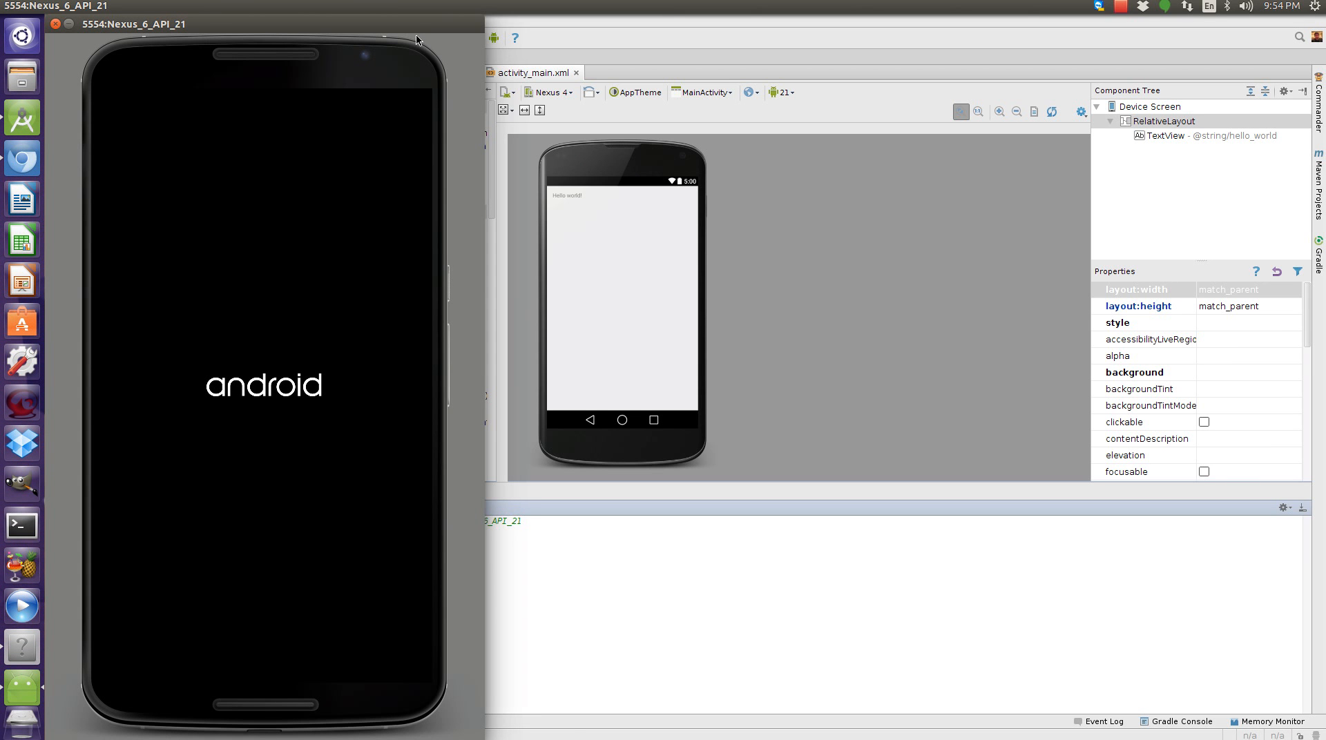
pyautogui.moveTo(416, 28); pyautogui.dragTo(1199, 28)
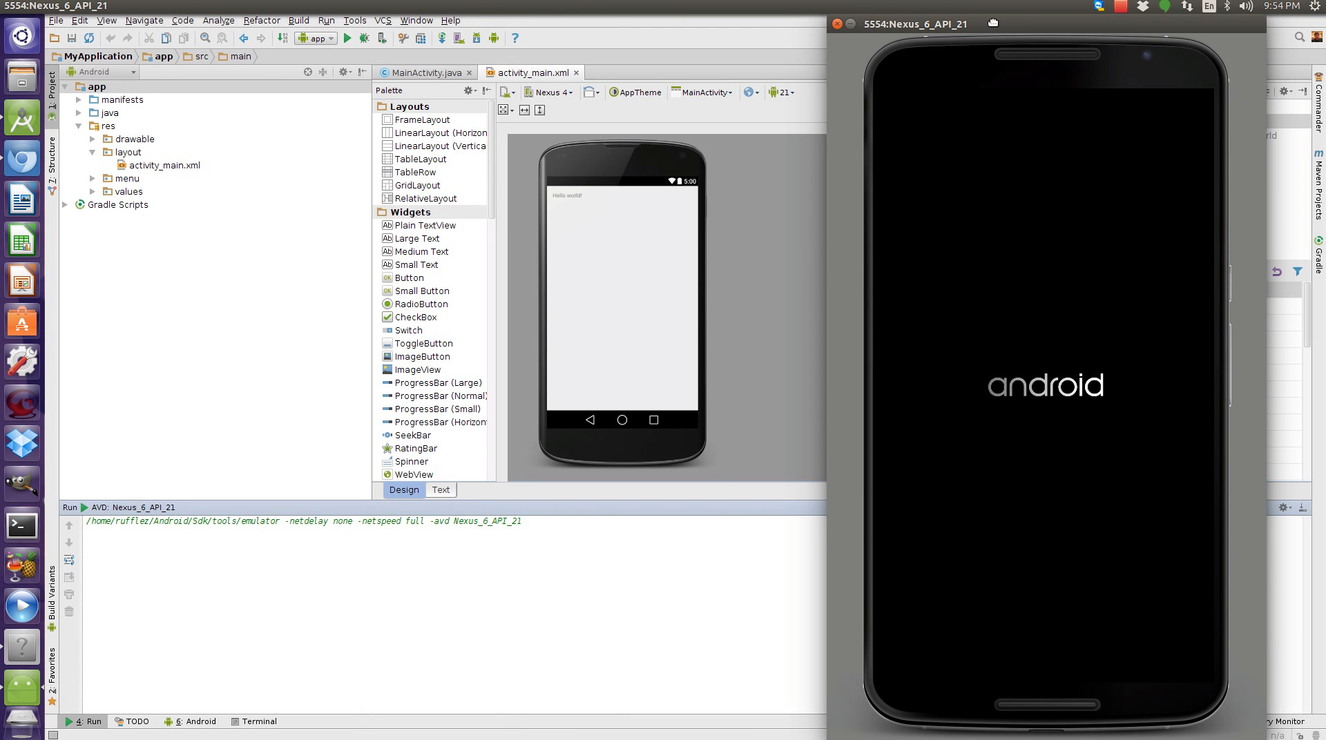
pyautogui.moveTo(993, 23); pyautogui.dragTo(1023, 19)
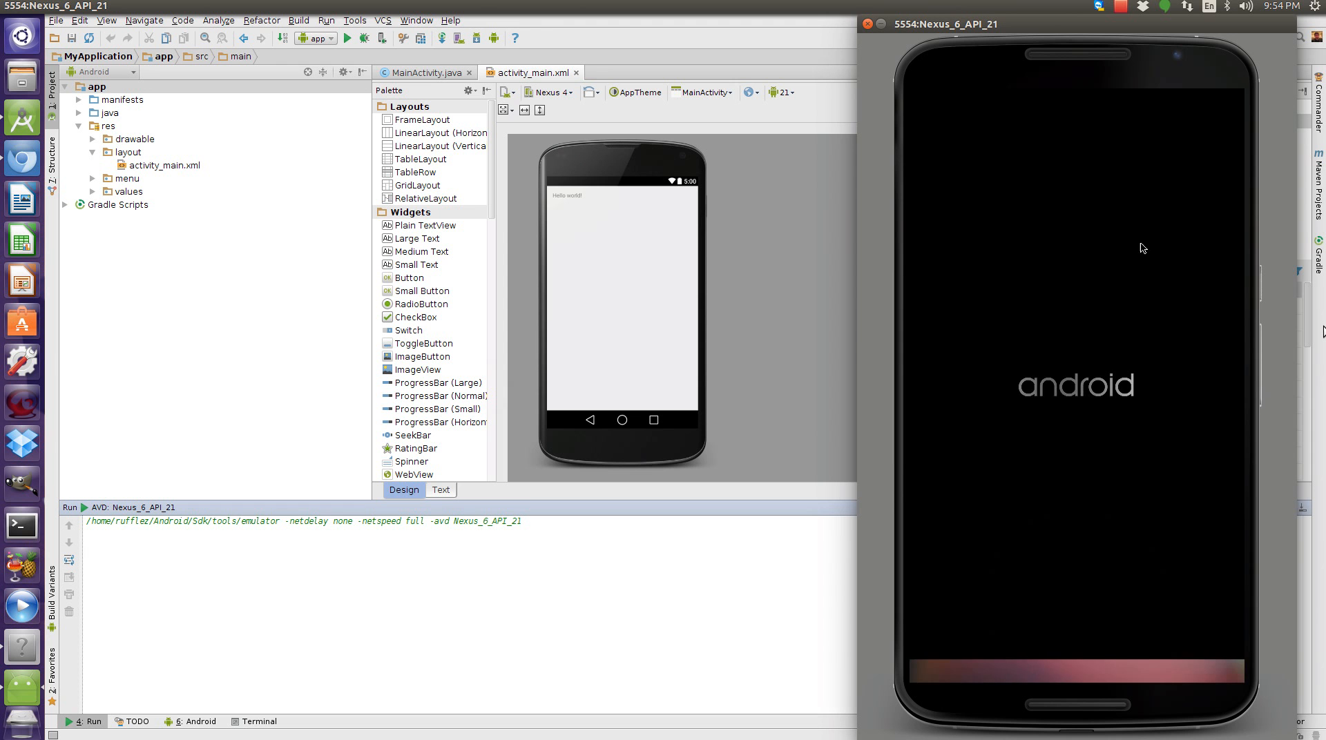
# Dismiss the emulator's home screen introduction and run the app on the virtual device.
pyautogui.click(1184, 610)
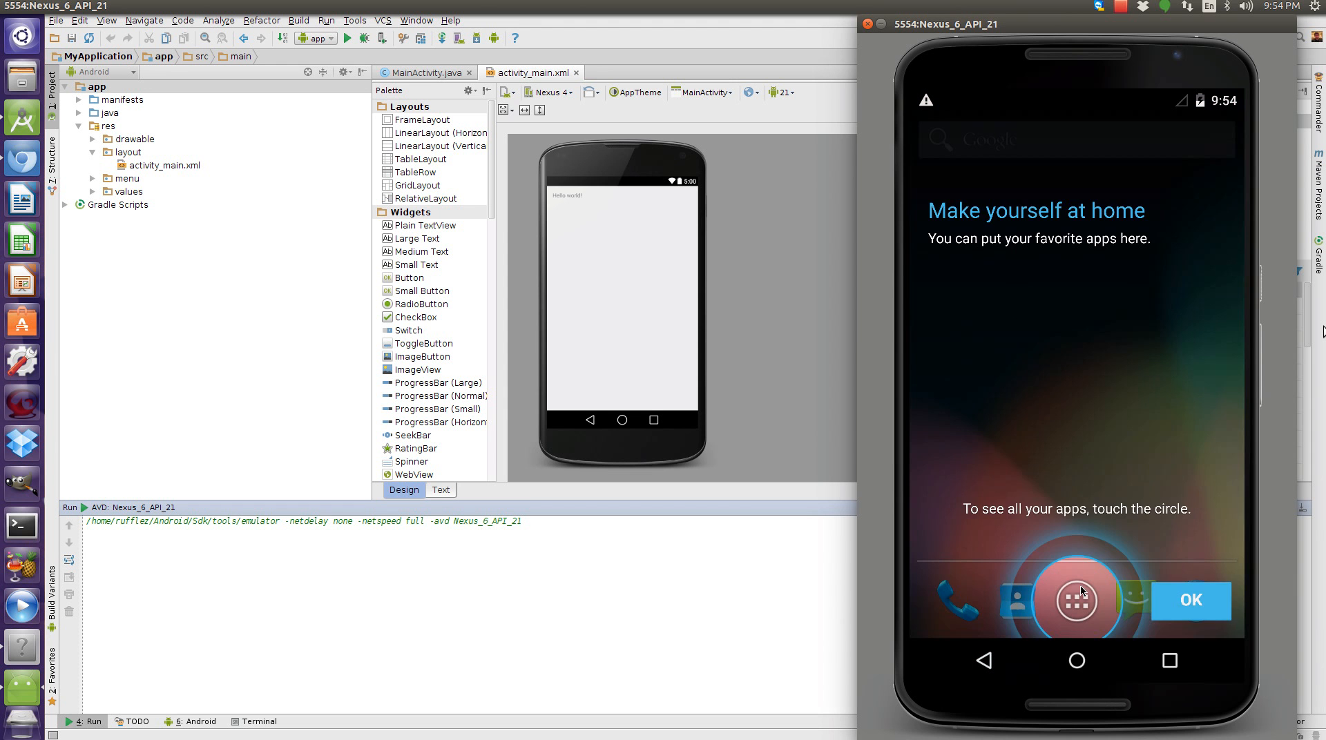
pyautogui.click(1195, 619)
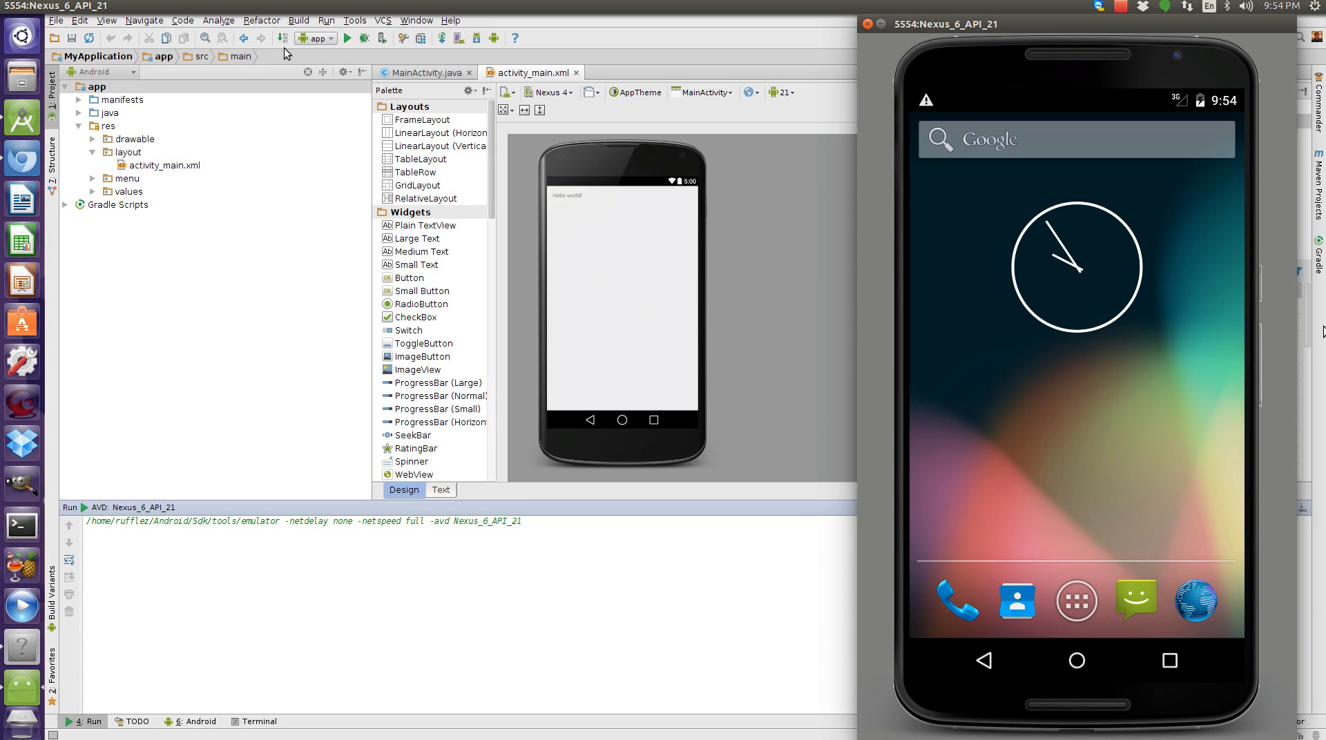
pyautogui.click(345, 39)
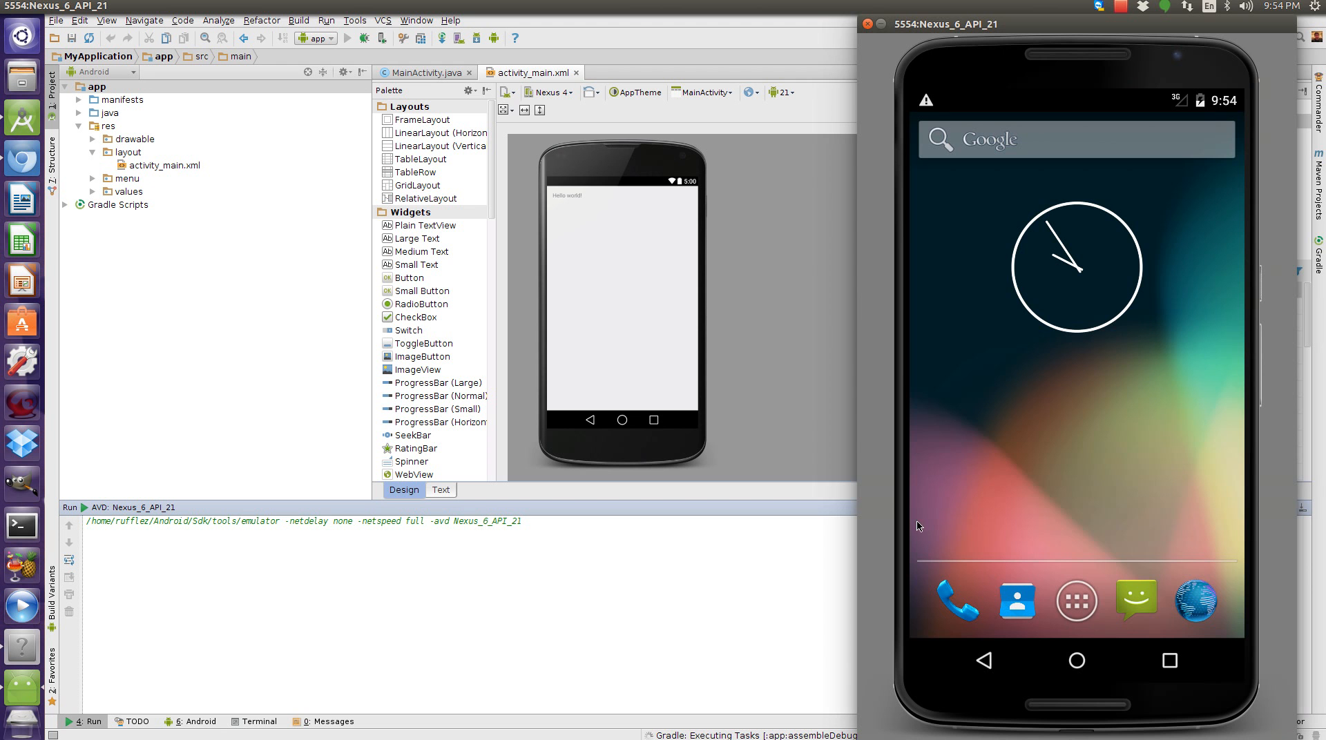
# Bring the IDE forward and open the Android DDMS tool window.
pyautogui.click(193, 723)
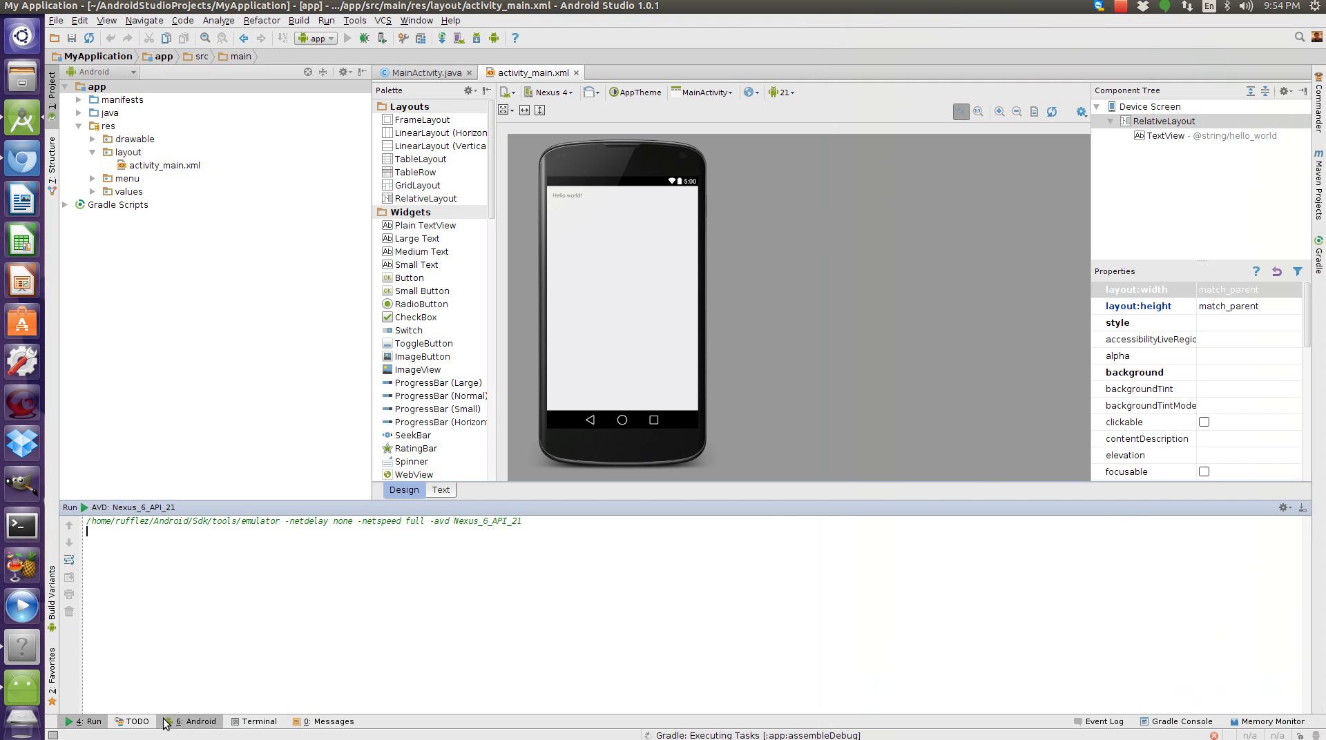
pyautogui.click(188, 722)
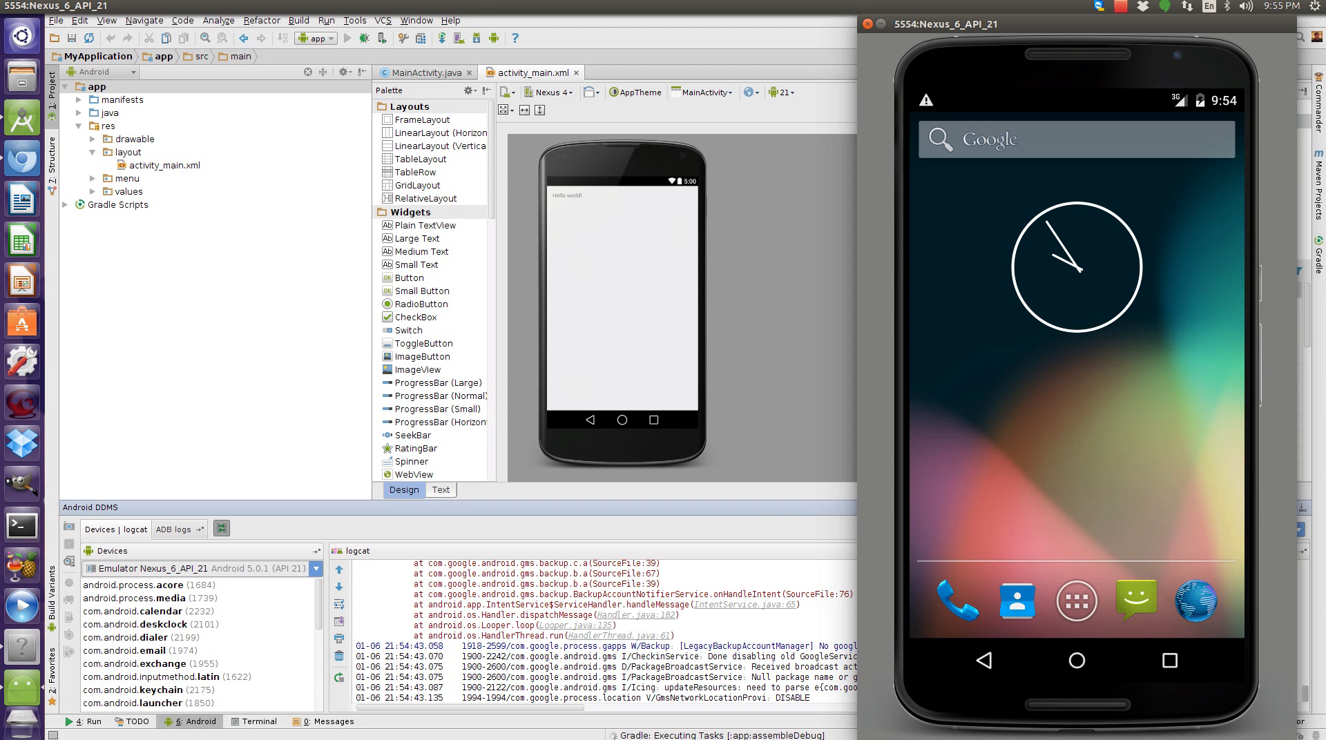
# Run the app again, choosing the running Nexus 6 API 21 emulator as the target device.
pyautogui.click(624, 737)
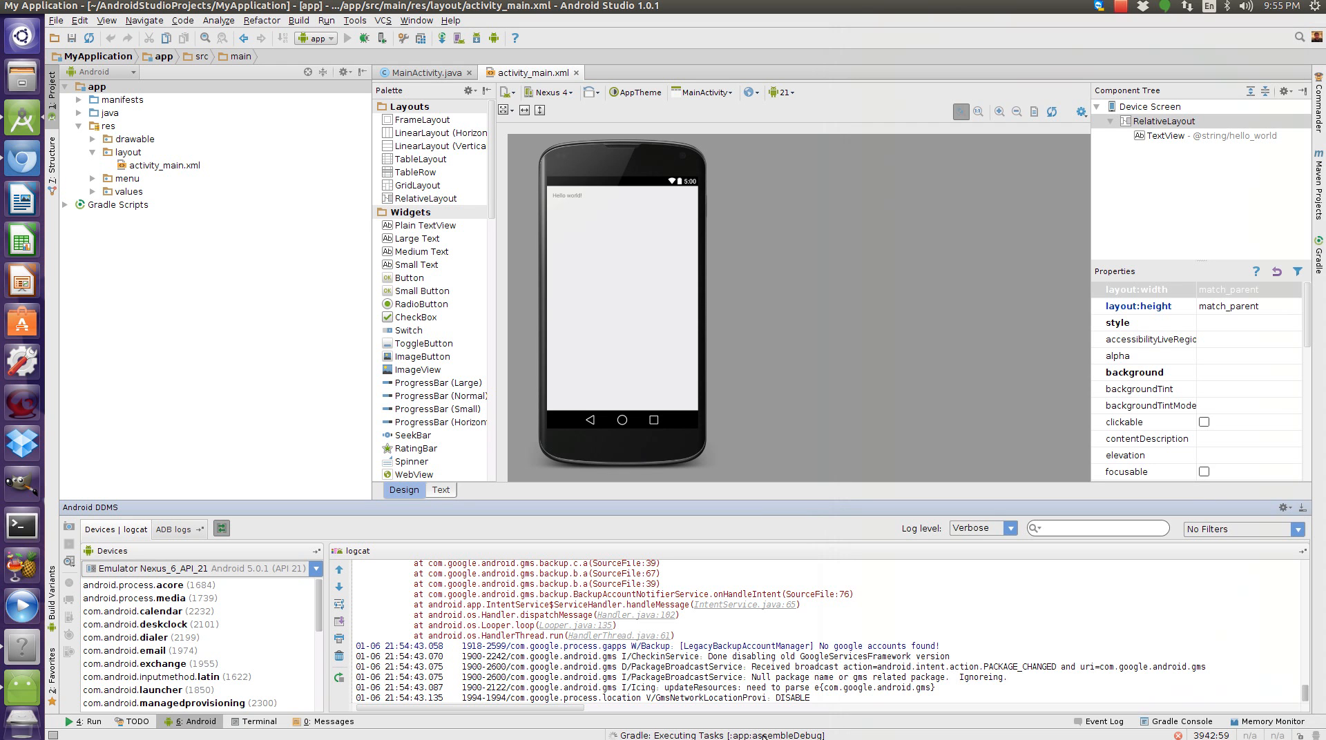
pyautogui.click(714, 736)
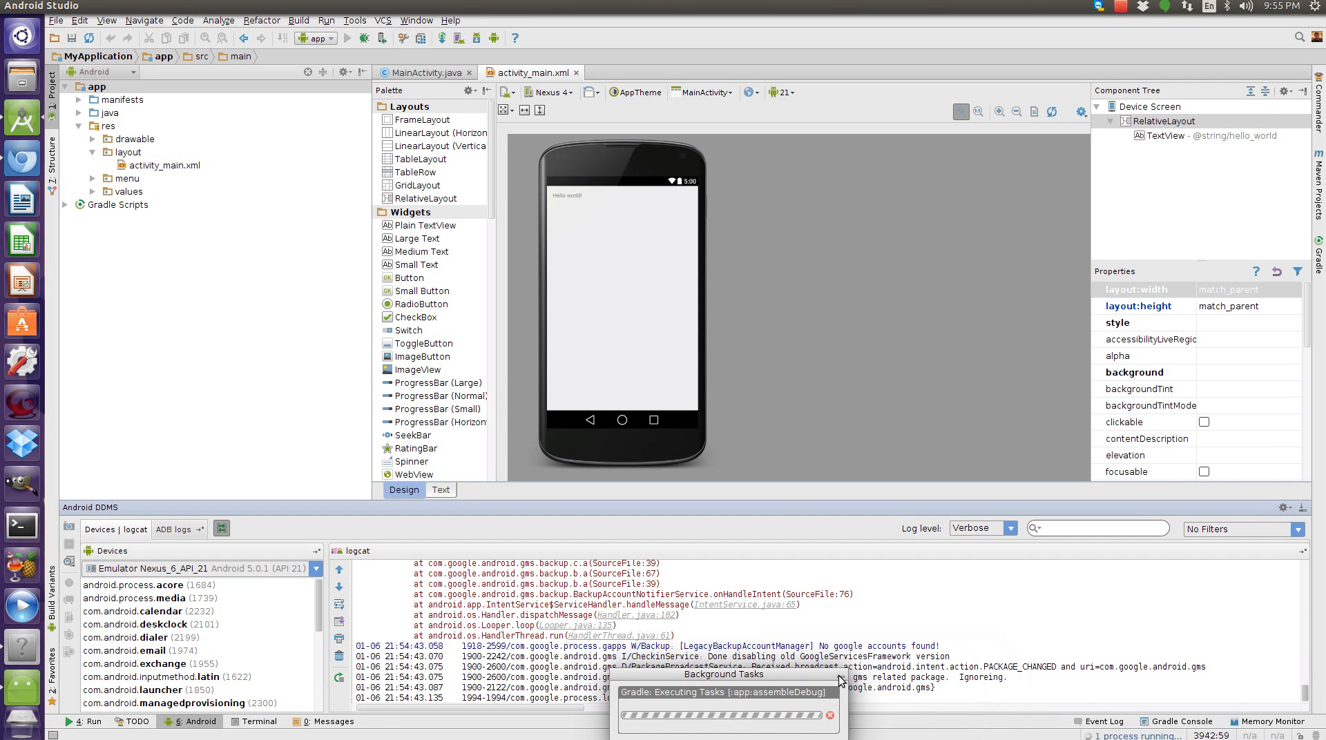
pyautogui.click(839, 682)
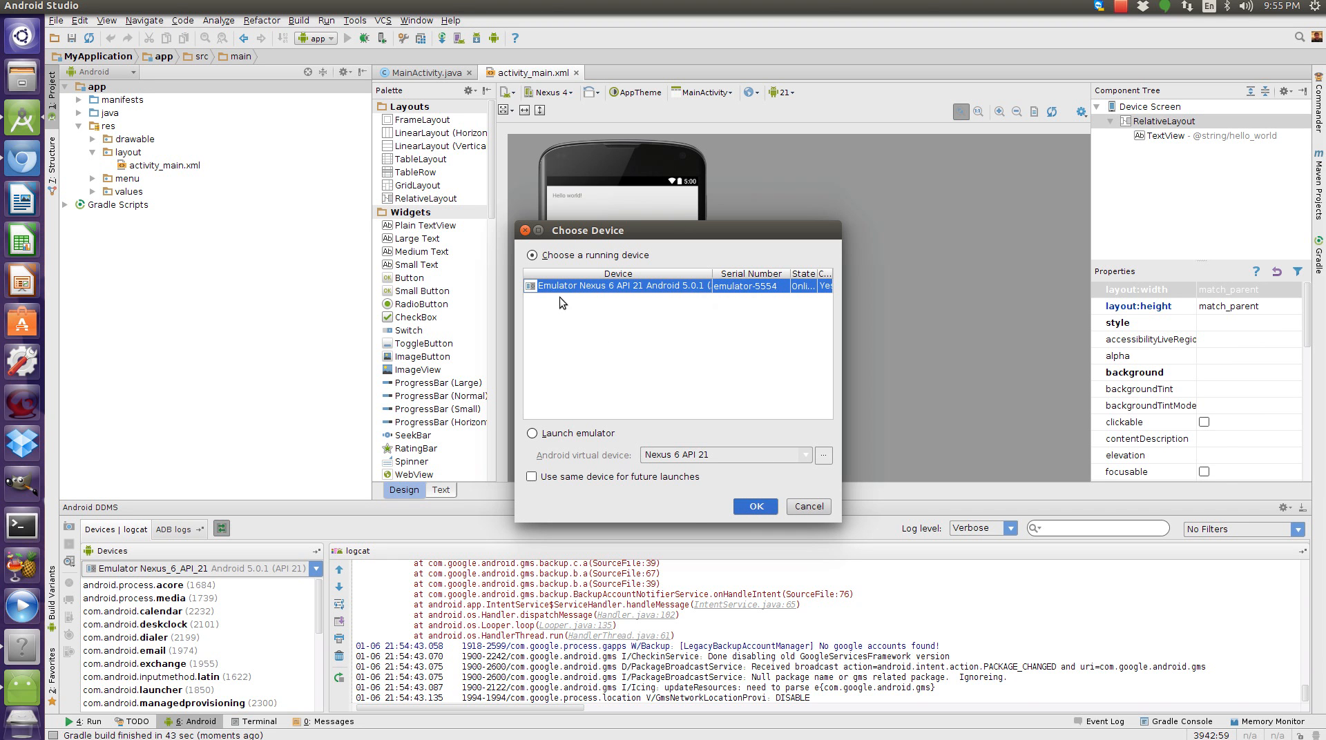
pyautogui.click(751, 504)
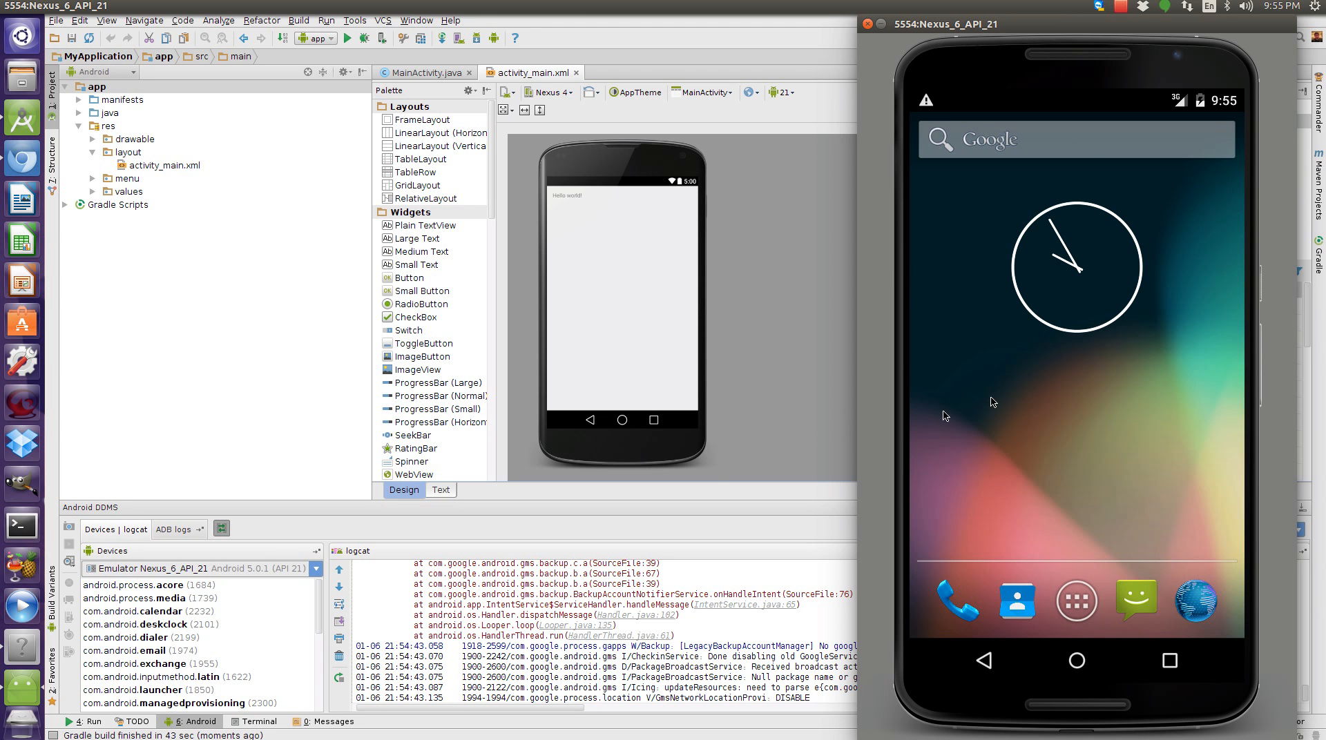
# Switch between the IDE and the emulator window to view the running app.
pyautogui.click(84, 722)
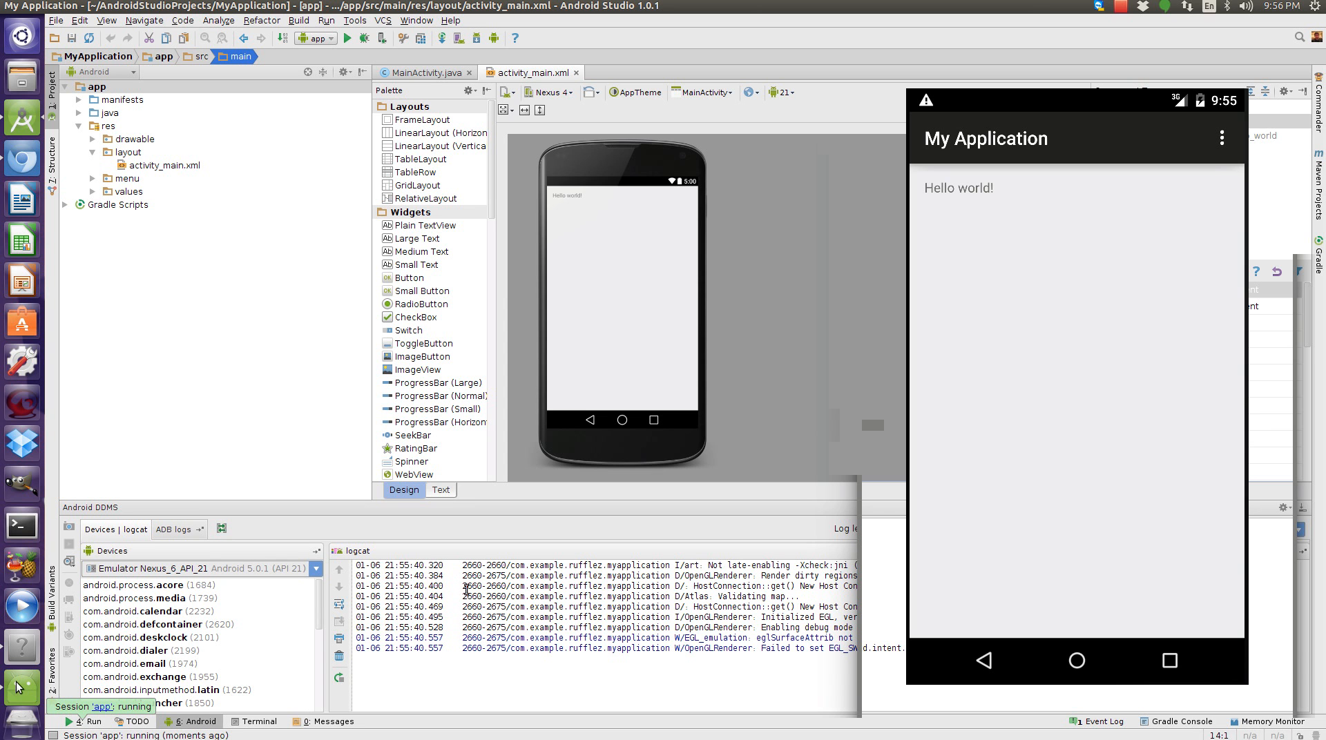
pyautogui.click(818, 525)
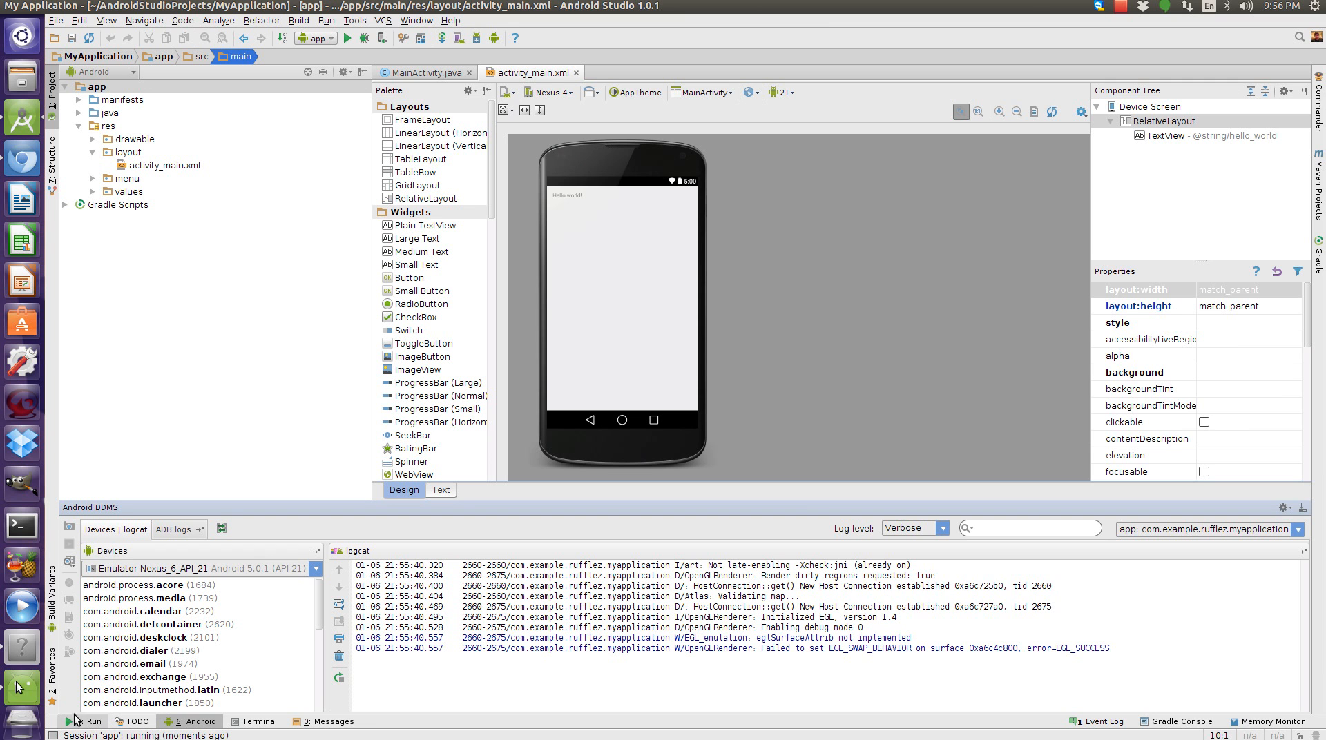
pyautogui.click(21, 690)
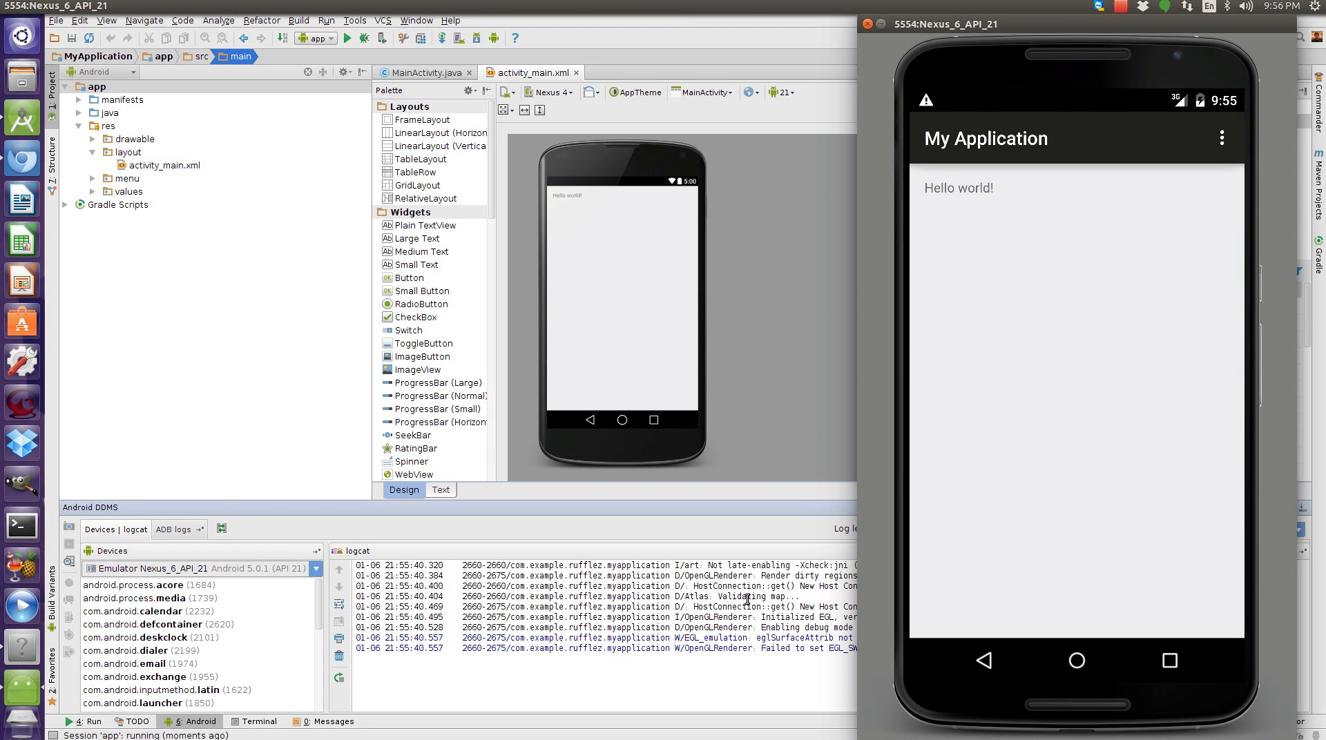
pyautogui.hotkey('alt', 'Tab')
# Switch the logcat filter to No Filters and back to the app's package filter.
pyautogui.click(1222, 536)
pyautogui.click(1178, 548)
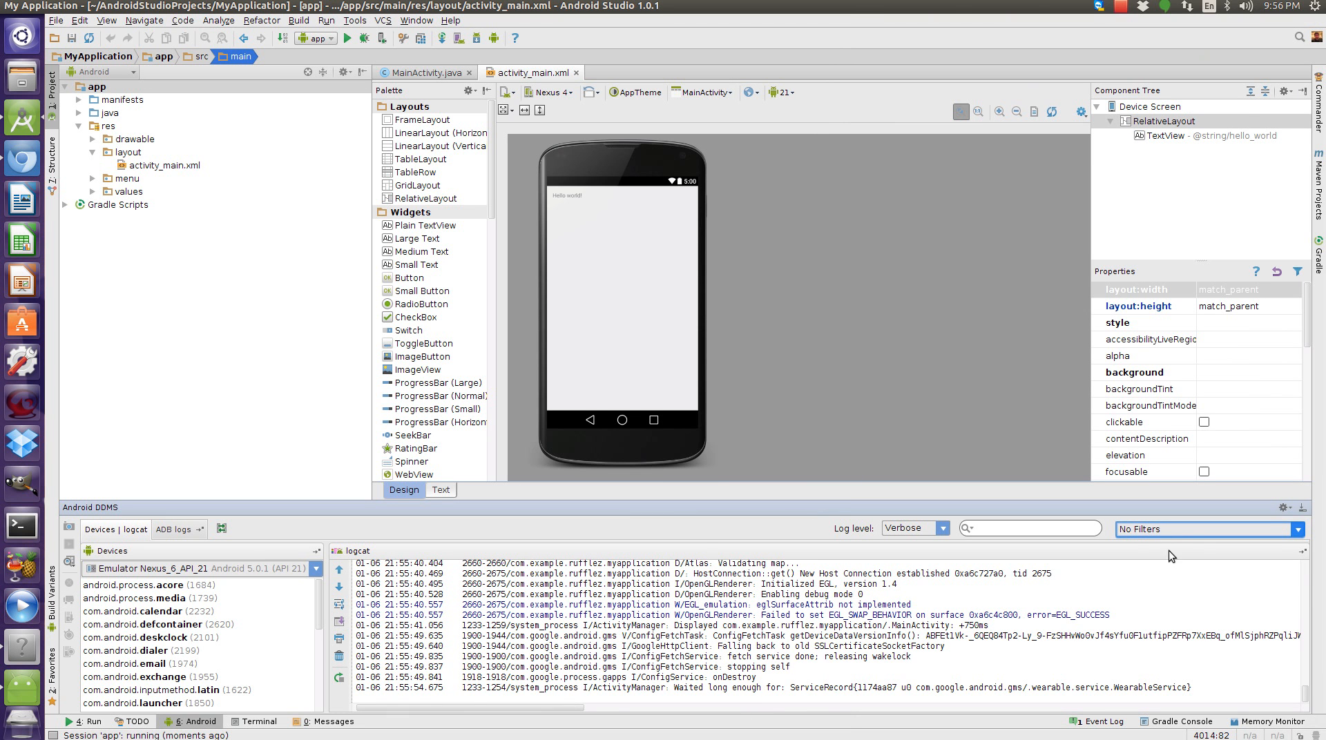
pyautogui.click(1144, 578)
pyautogui.click(1147, 536)
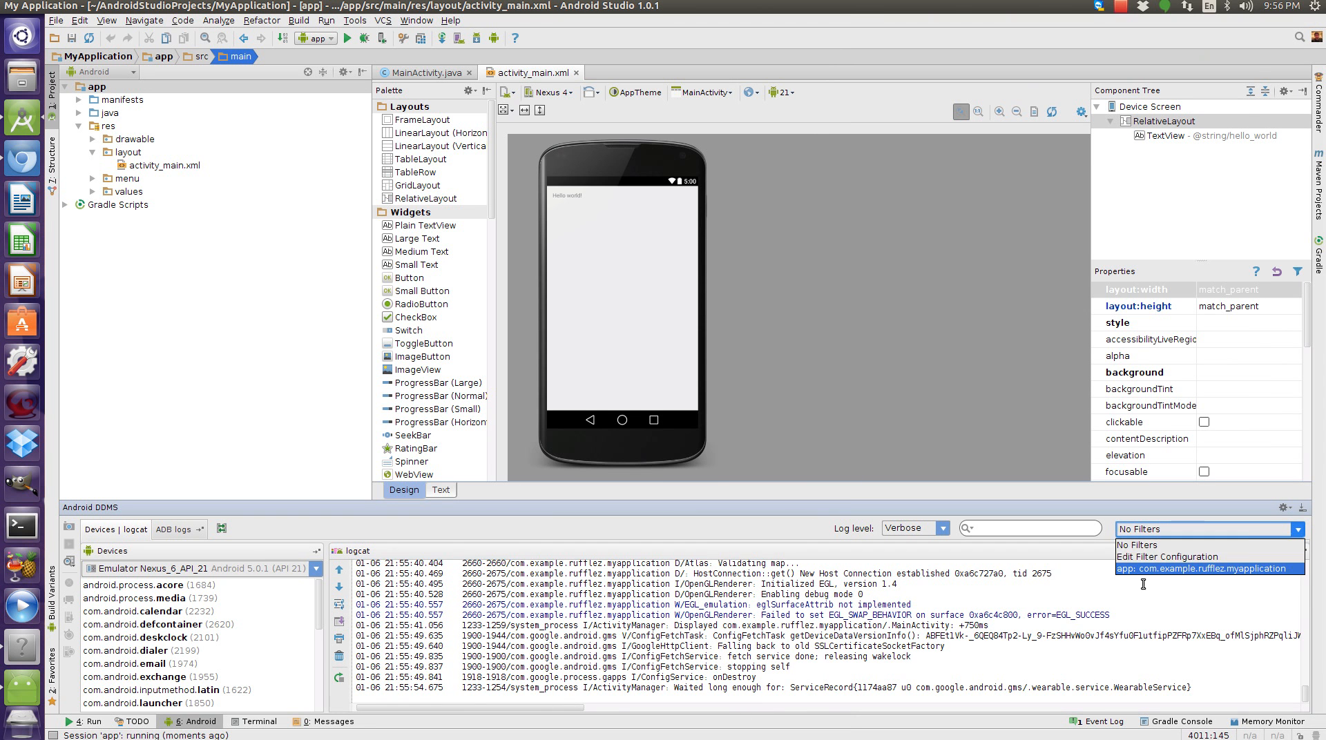
pyautogui.click(1142, 570)
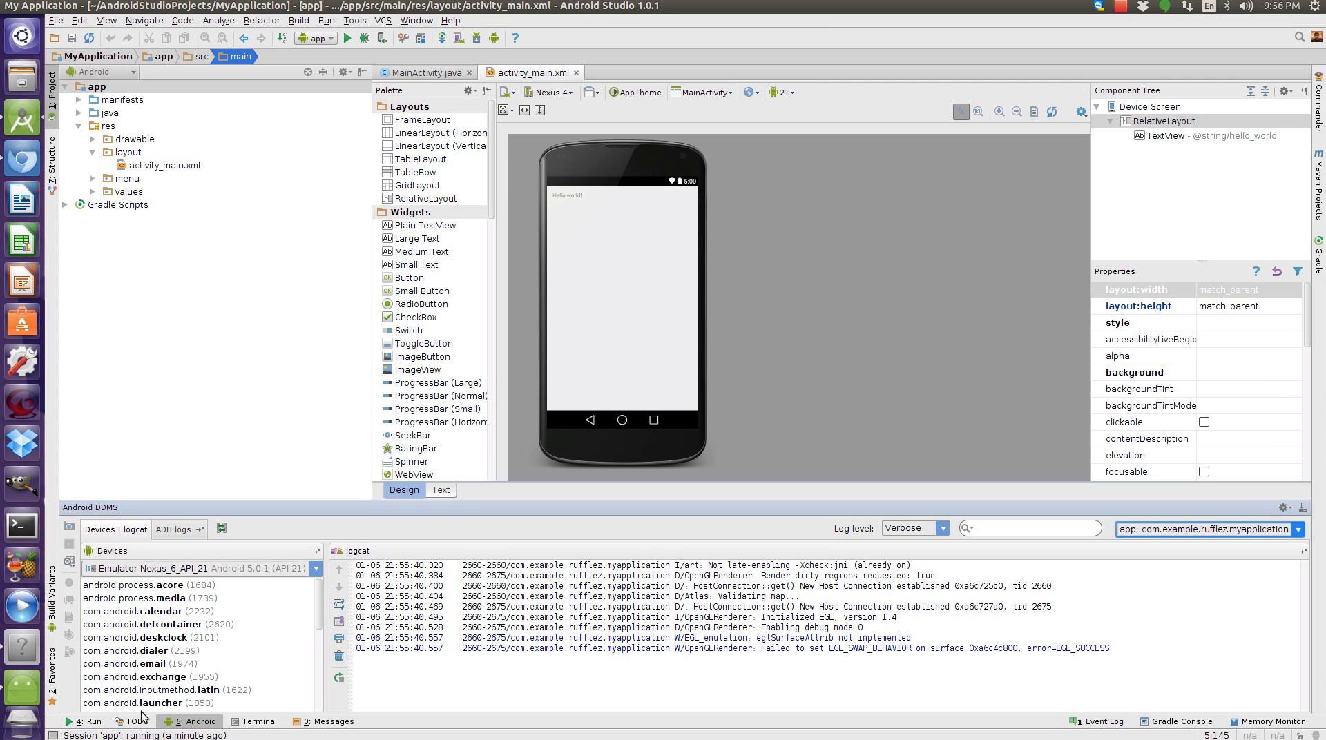
# Open the layout XML in text view and delete the Hello world TextView element.
pyautogui.click(20, 688)
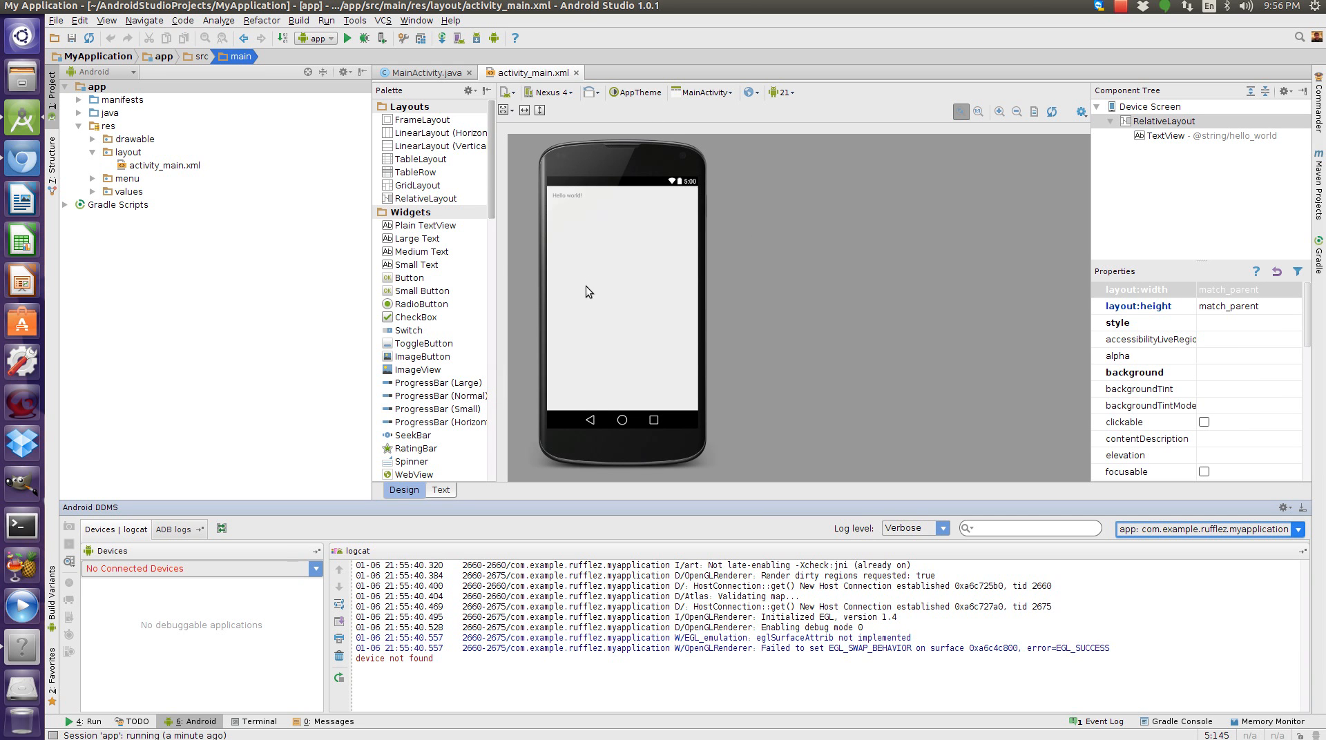
pyautogui.click(442, 492)
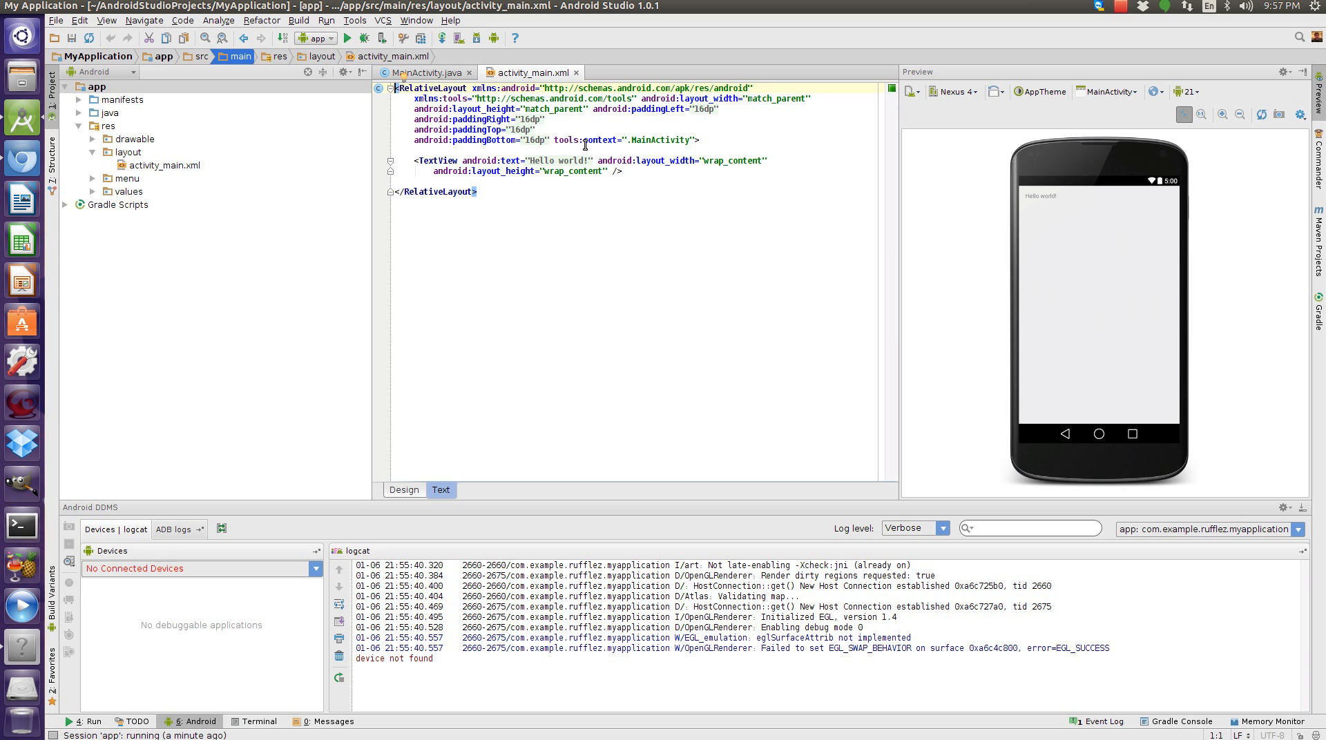
pyautogui.moveTo(649, 171); pyautogui.dragTo(334, 165)
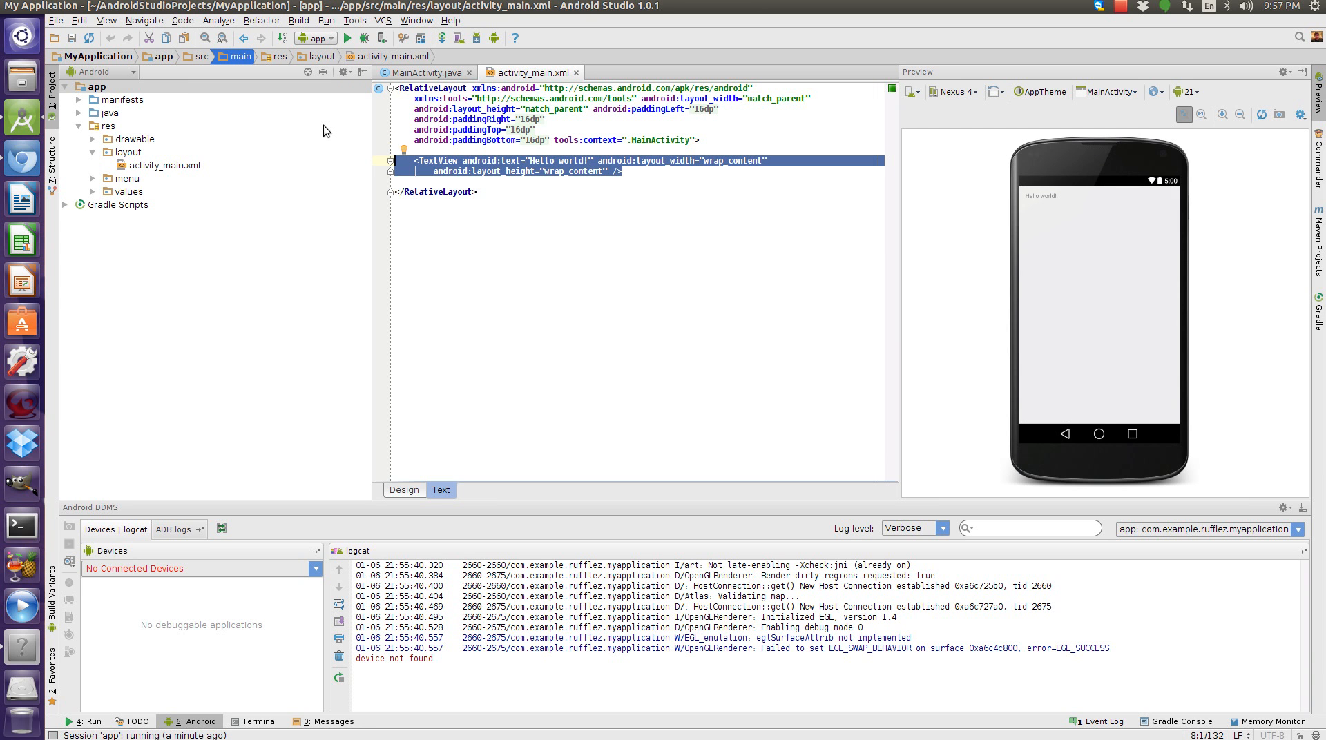
pyautogui.press('Delete')
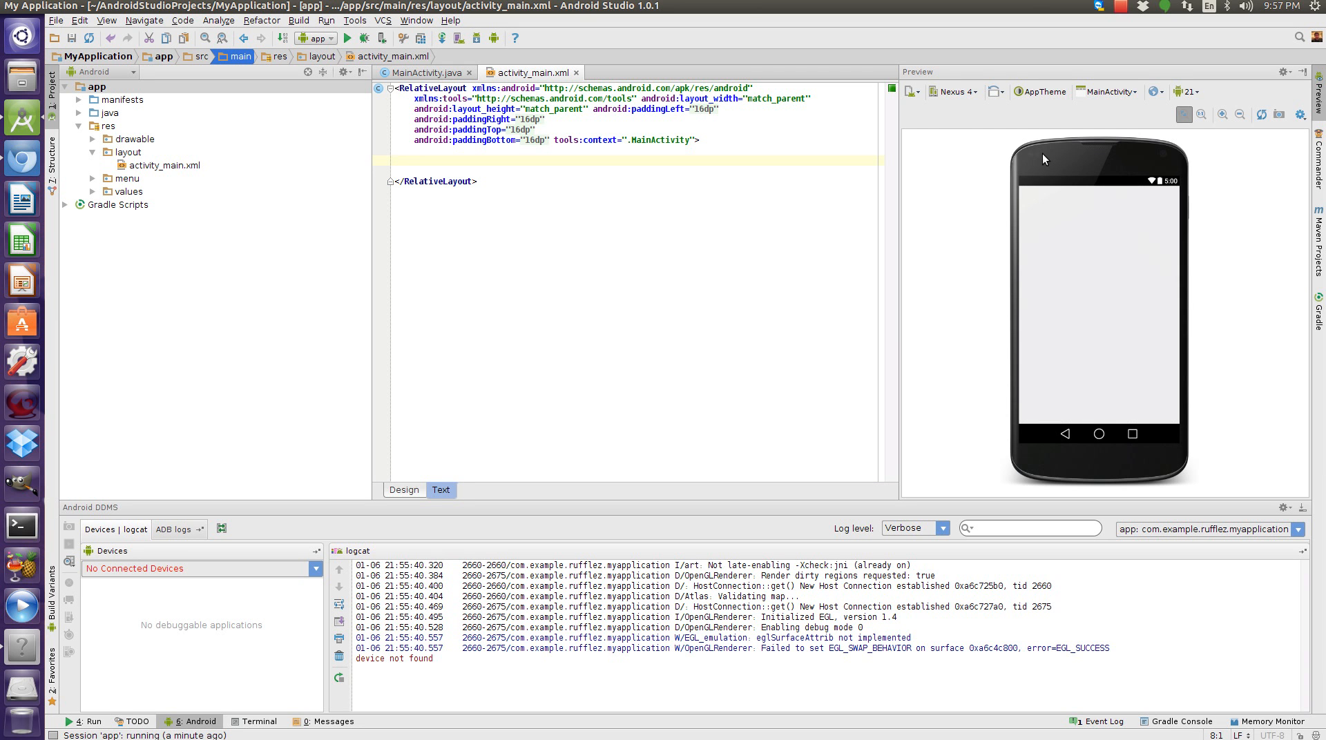
# Switch the layout preview device to Nexus 6.
pyautogui.click(967, 94)
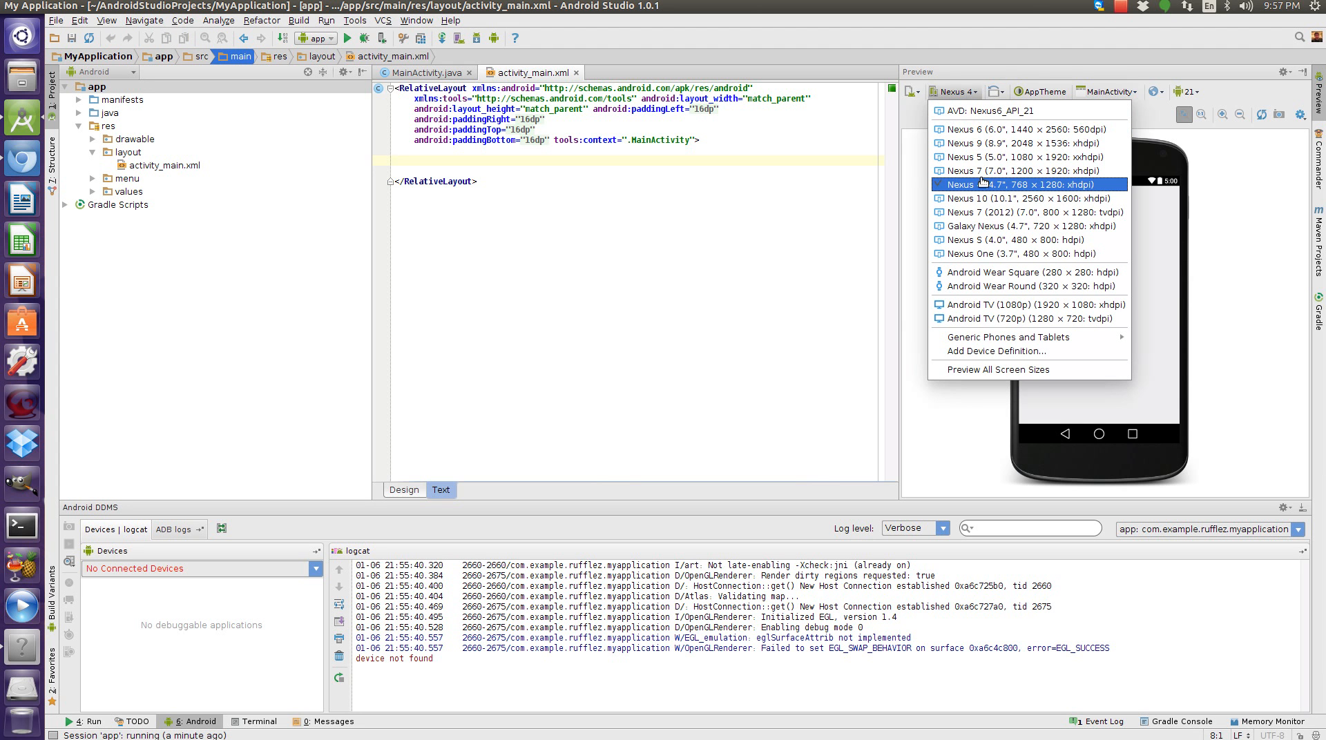
pyautogui.click(982, 130)
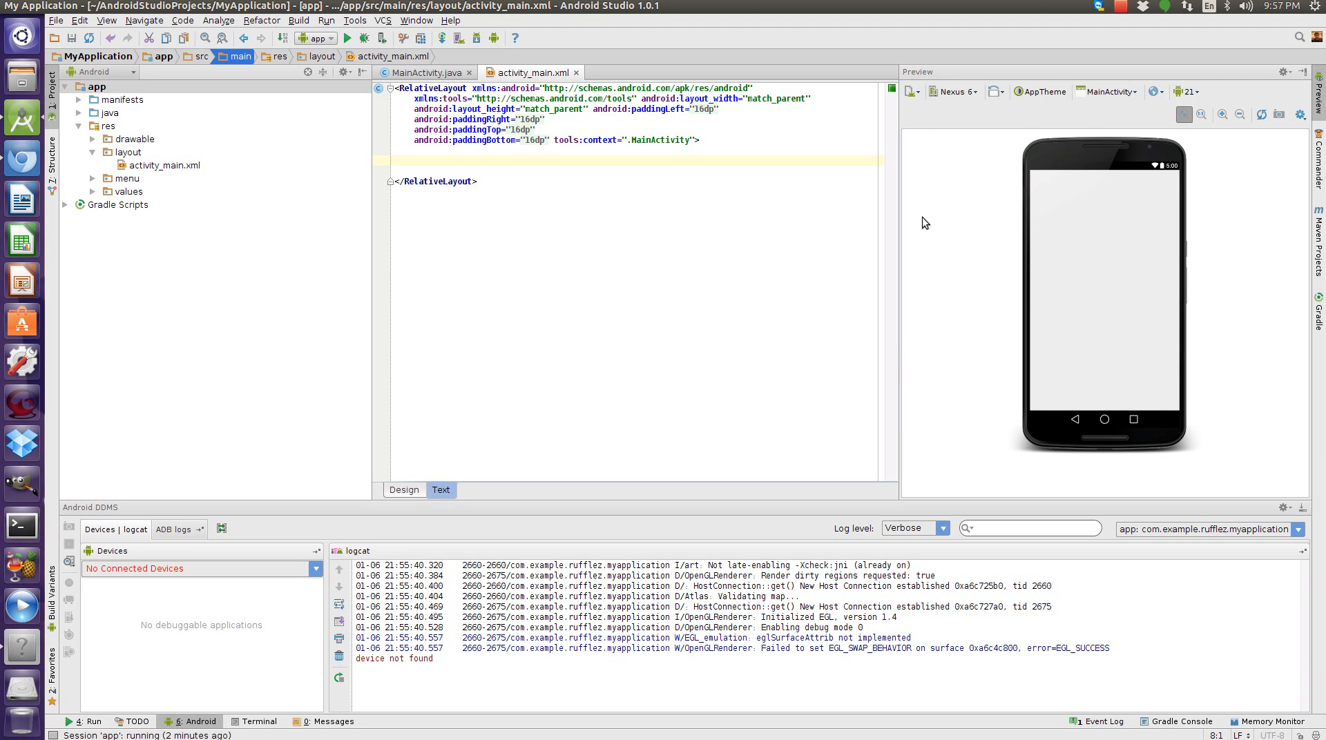
pyautogui.click(914, 92)
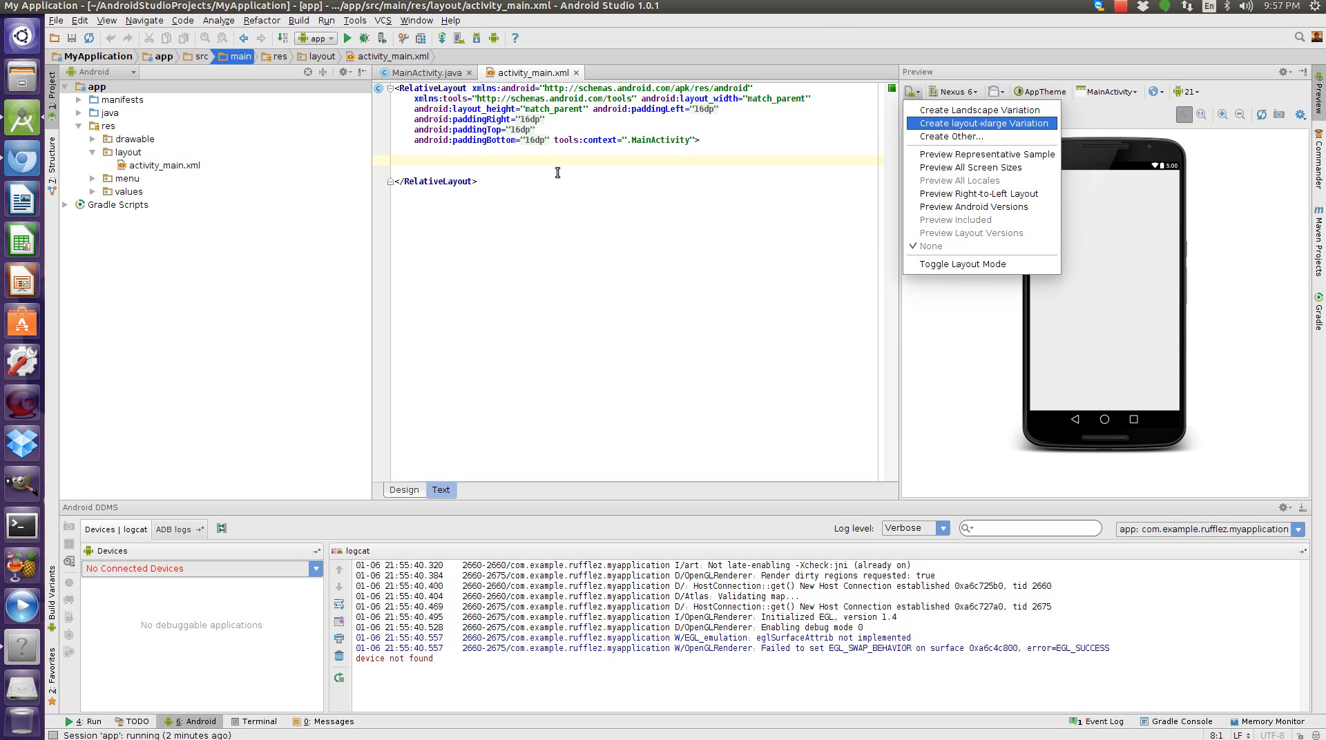
# Open MainActivity.java, expand the collapsed imports and select the import lines.
pyautogui.click(426, 72)
pyautogui.click(426, 73)
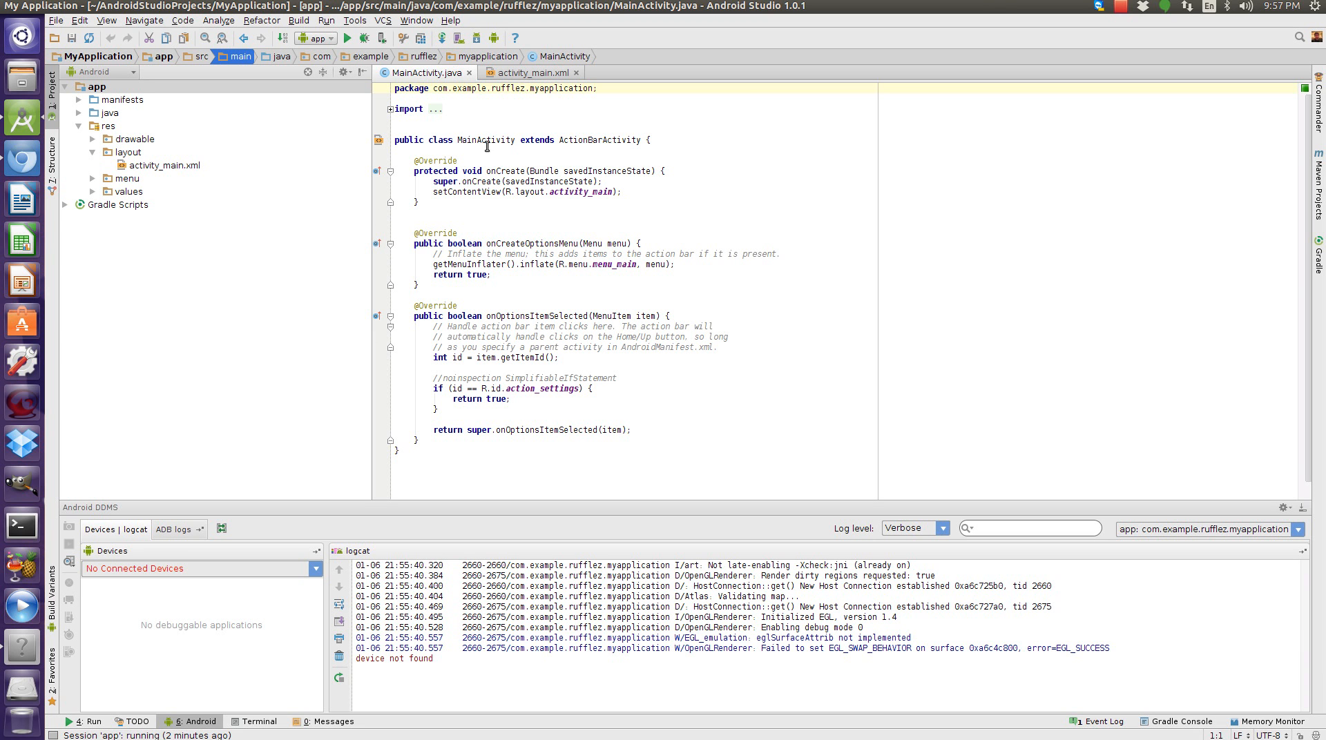
pyautogui.moveTo(438, 110)
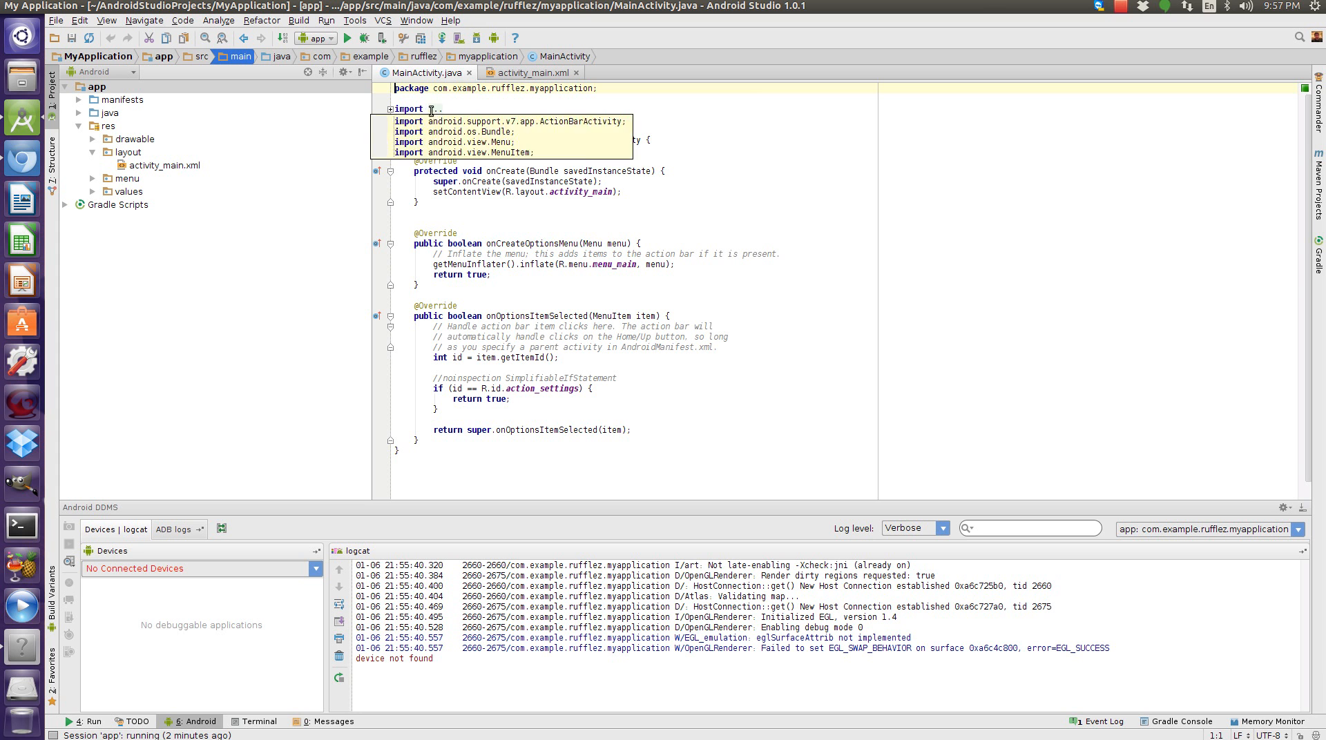
pyautogui.click(434, 111)
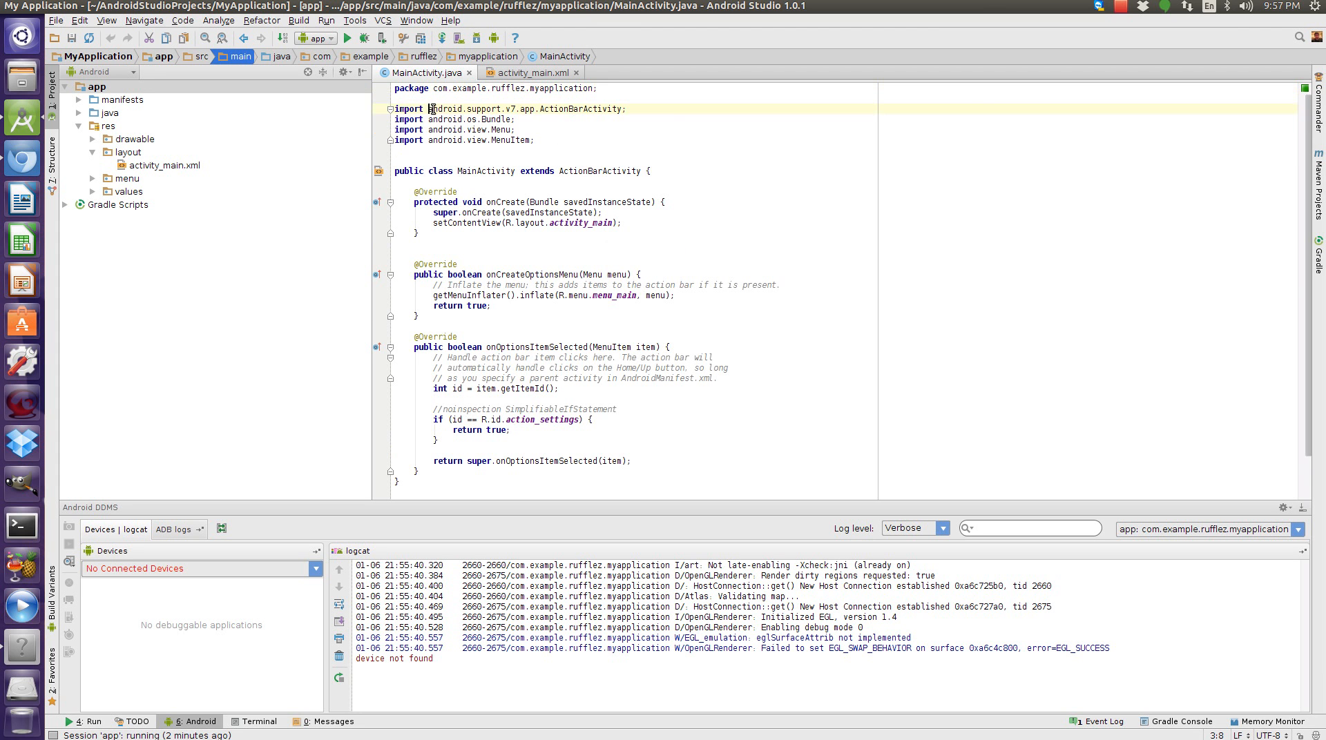
pyautogui.moveTo(584, 140); pyautogui.dragTo(364, 98)
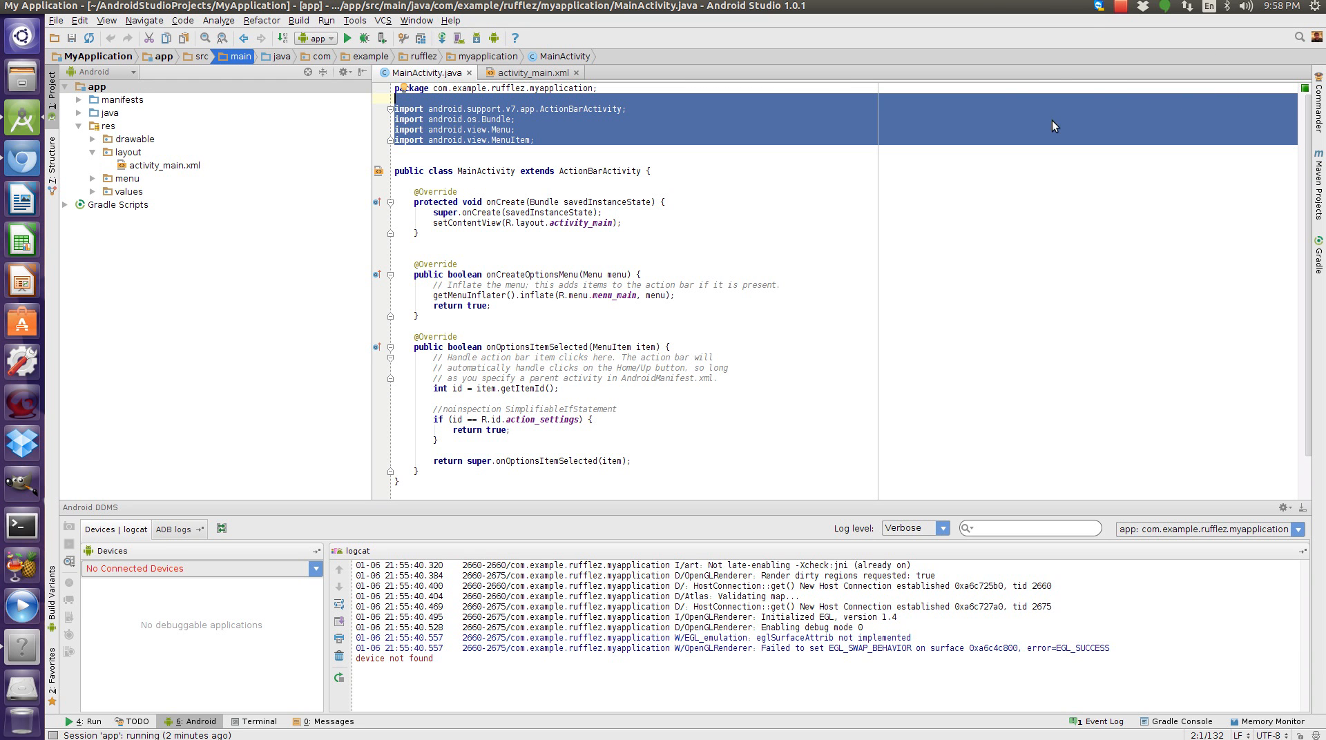
# Examine the app module's dependencies in the Project Structure dialog, then close it.
pyautogui.click(493, 39)
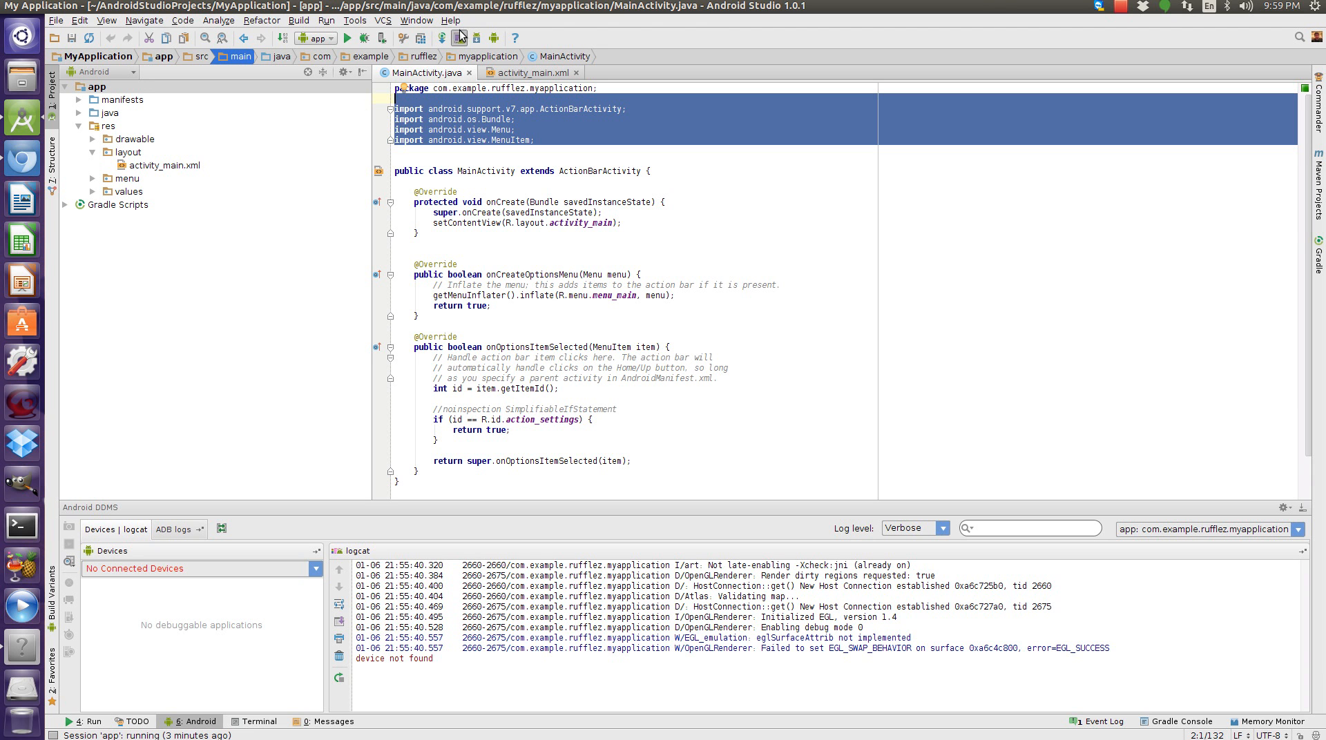
pyautogui.click(421, 40)
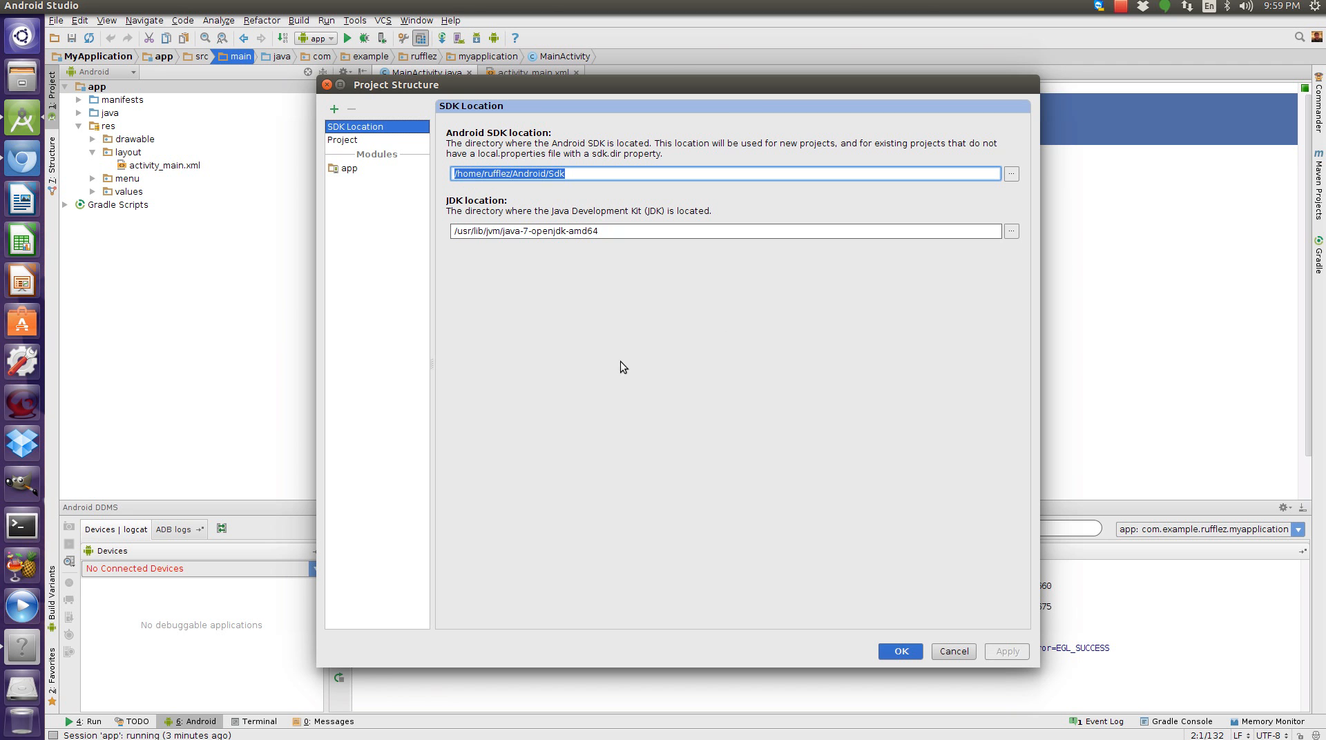
pyautogui.click(345, 169)
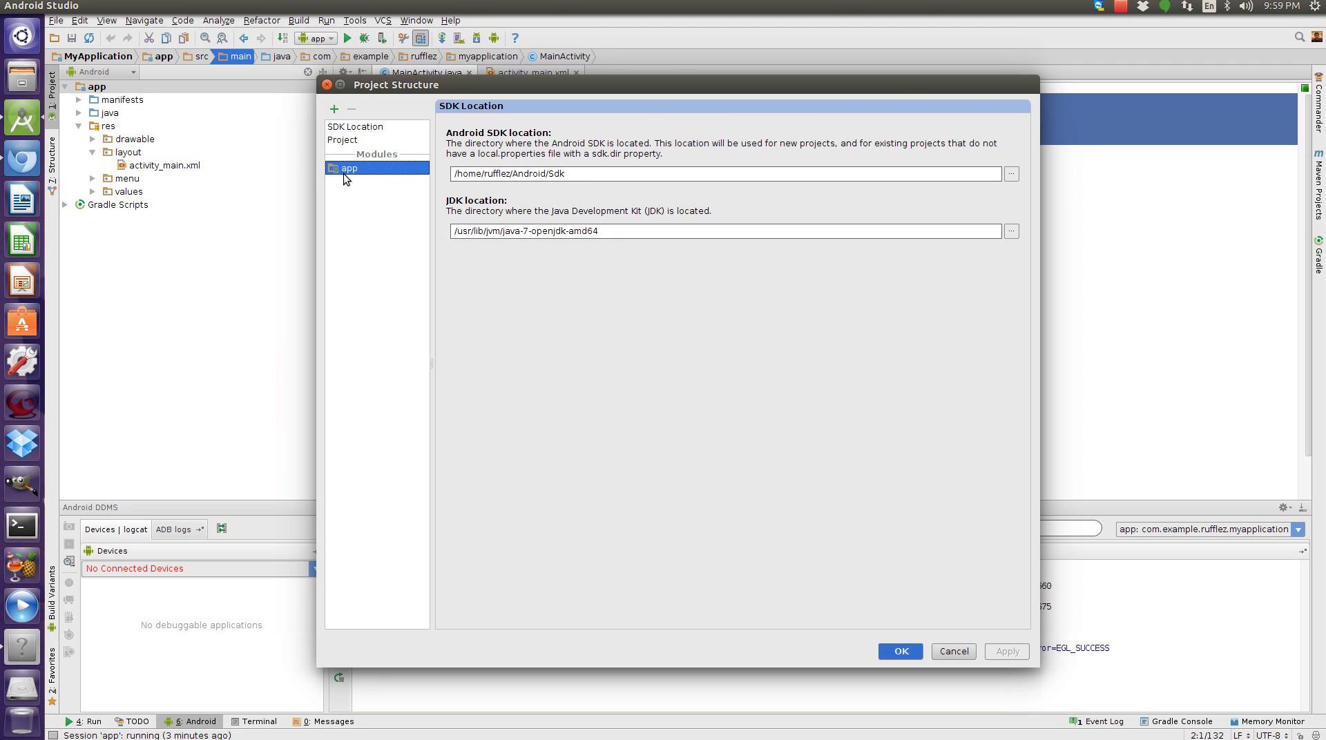
pyautogui.click(691, 110)
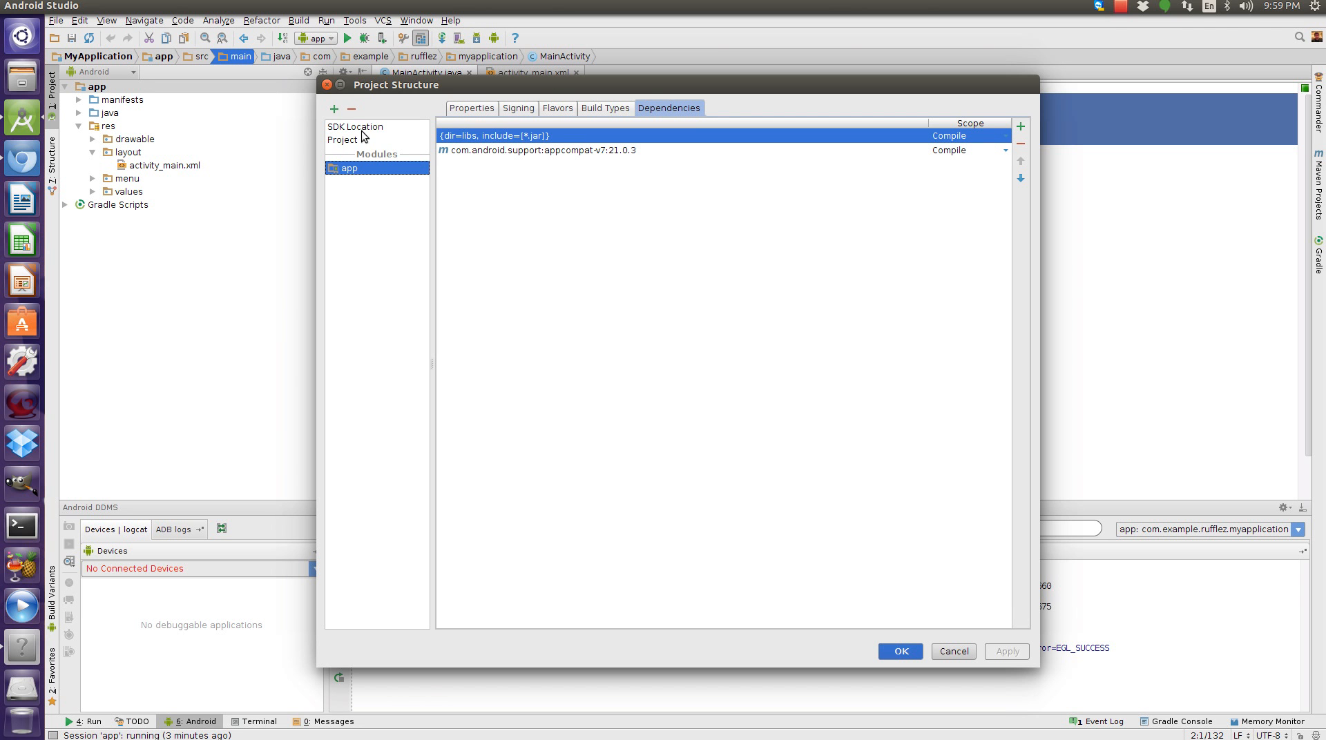
pyautogui.click(326, 85)
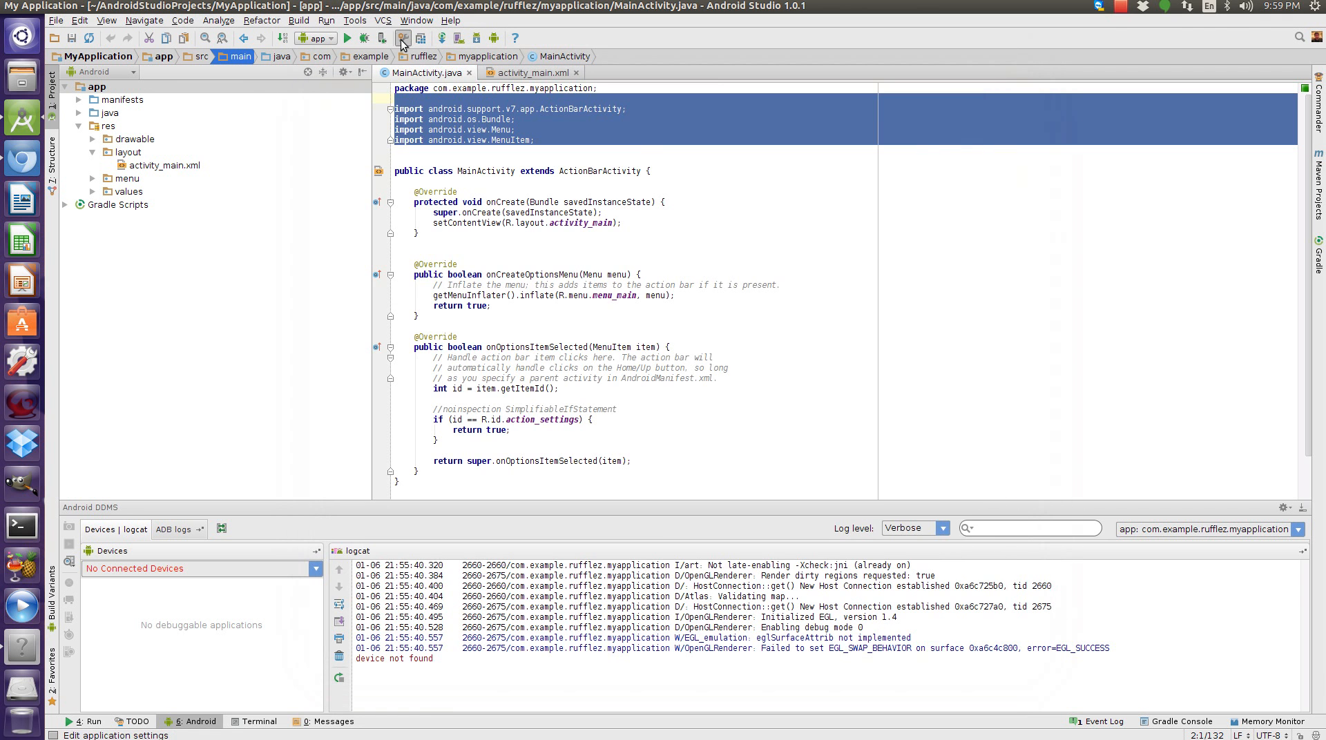
# Set the IDE appearance theme to Darcula in Settings, apply it and restart the IDE.
pyautogui.click(403, 38)
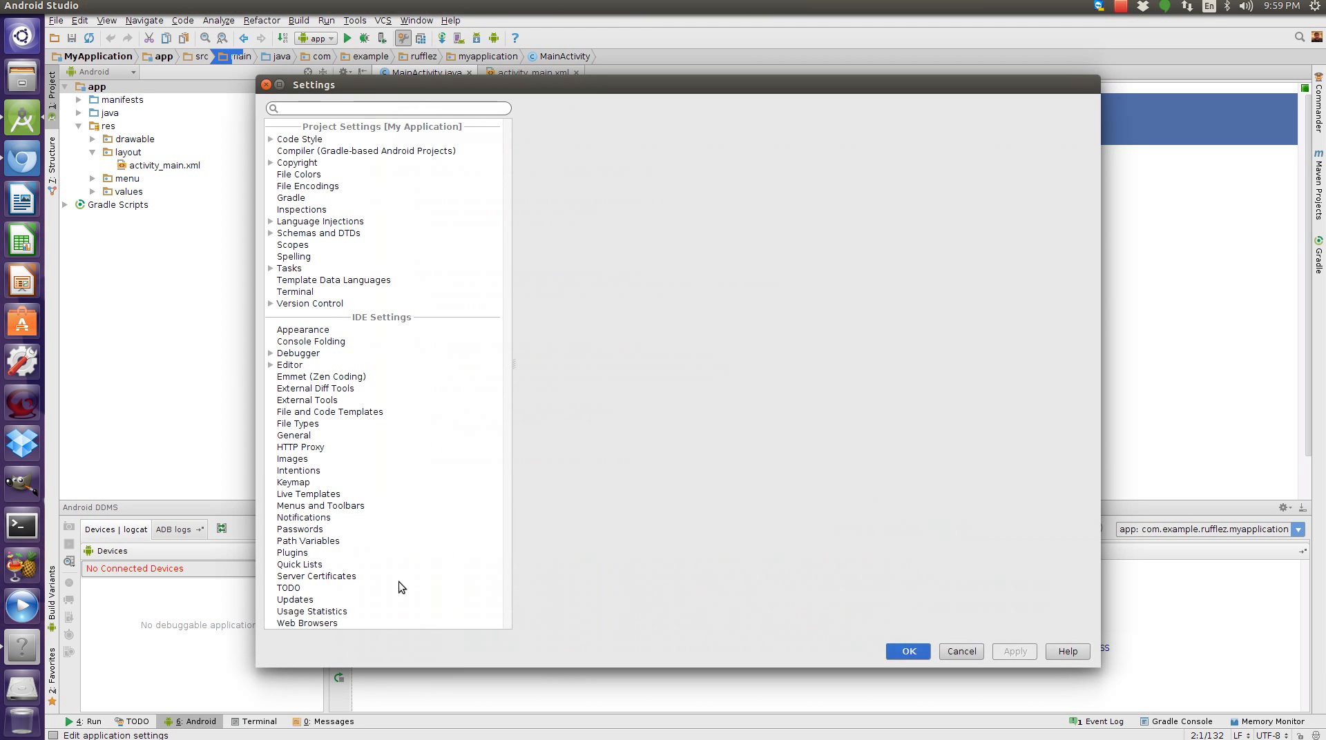
pyautogui.click(359, 304)
pyautogui.click(327, 329)
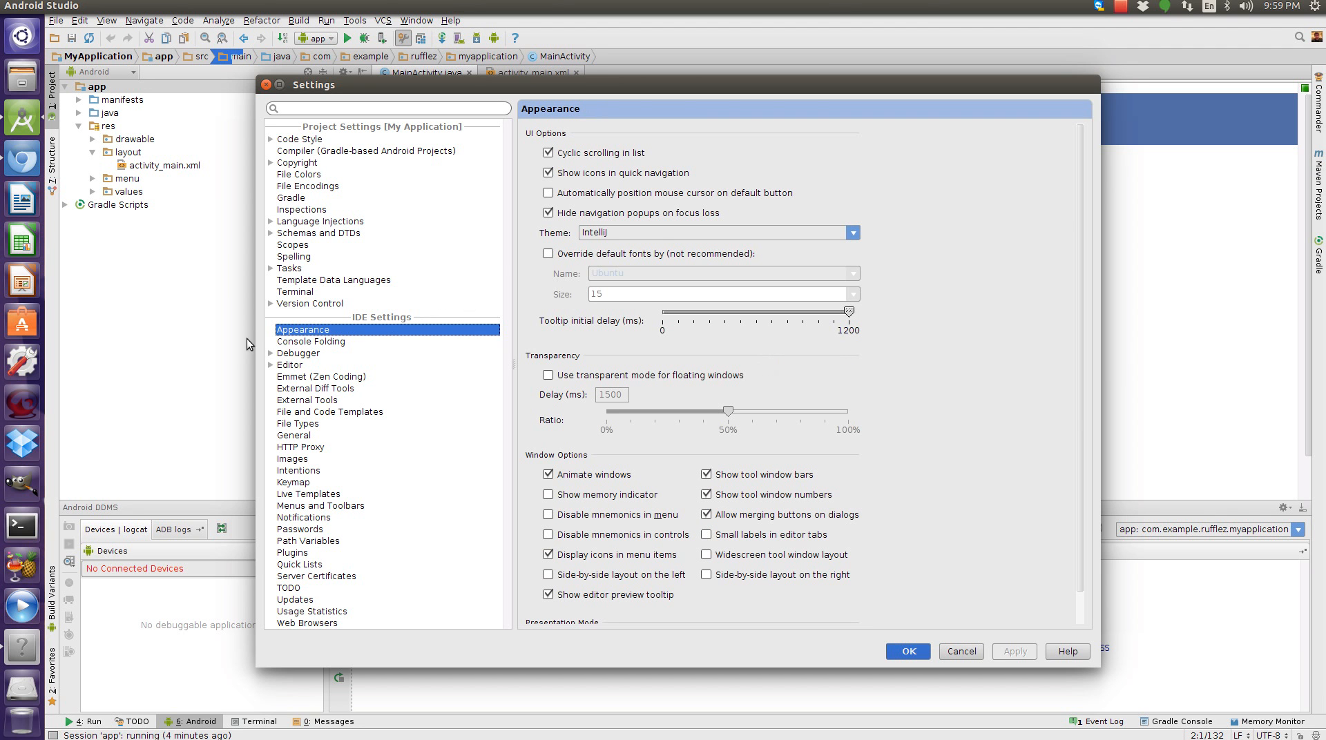
pyautogui.click(659, 237)
pyautogui.click(649, 249)
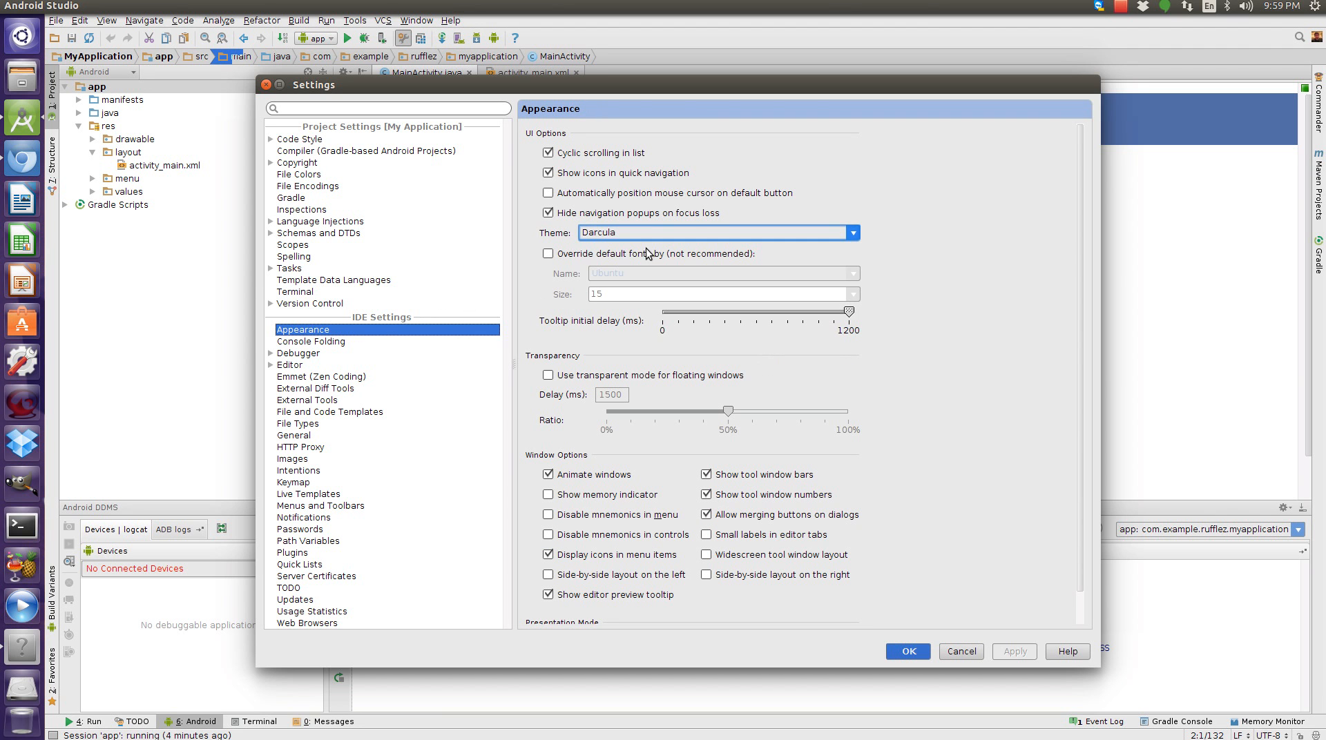
pyautogui.click(1013, 652)
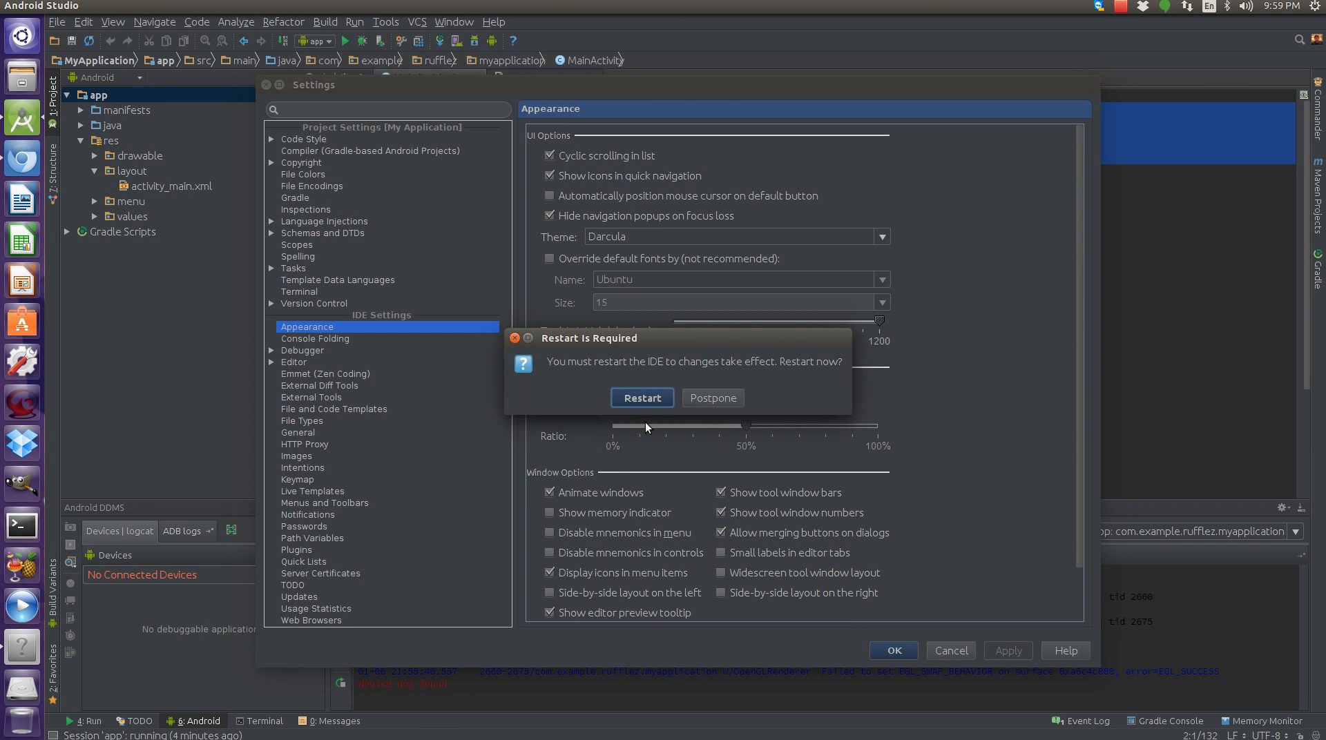
pyautogui.click(641, 400)
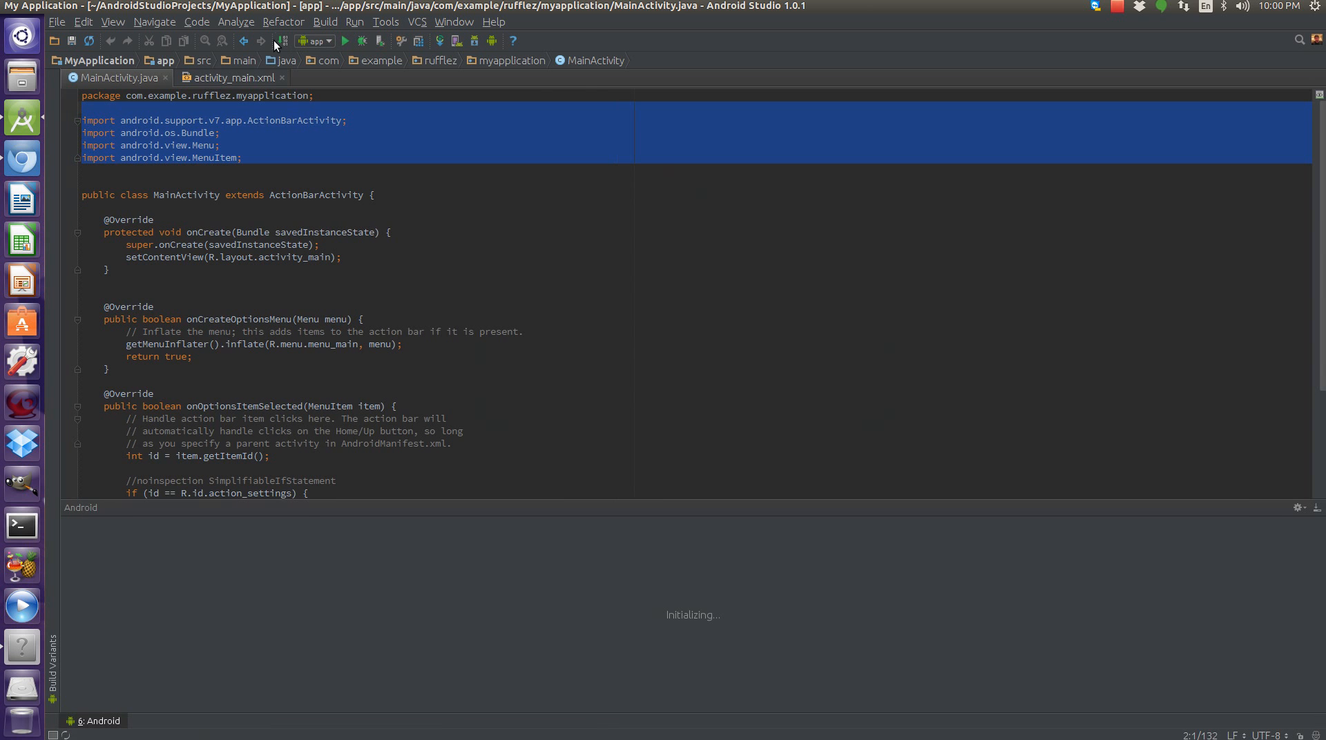
# Select the app run configuration.
pyautogui.click(321, 39)
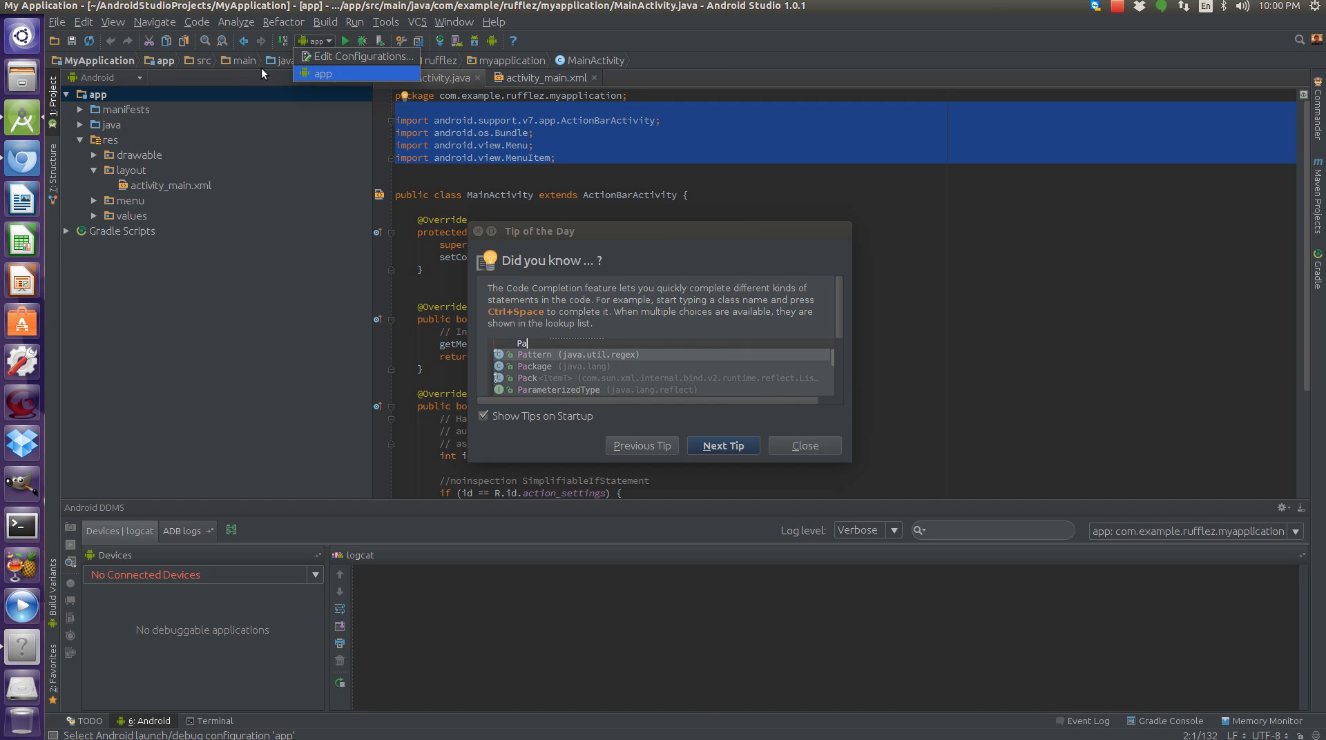
pyautogui.click(316, 74)
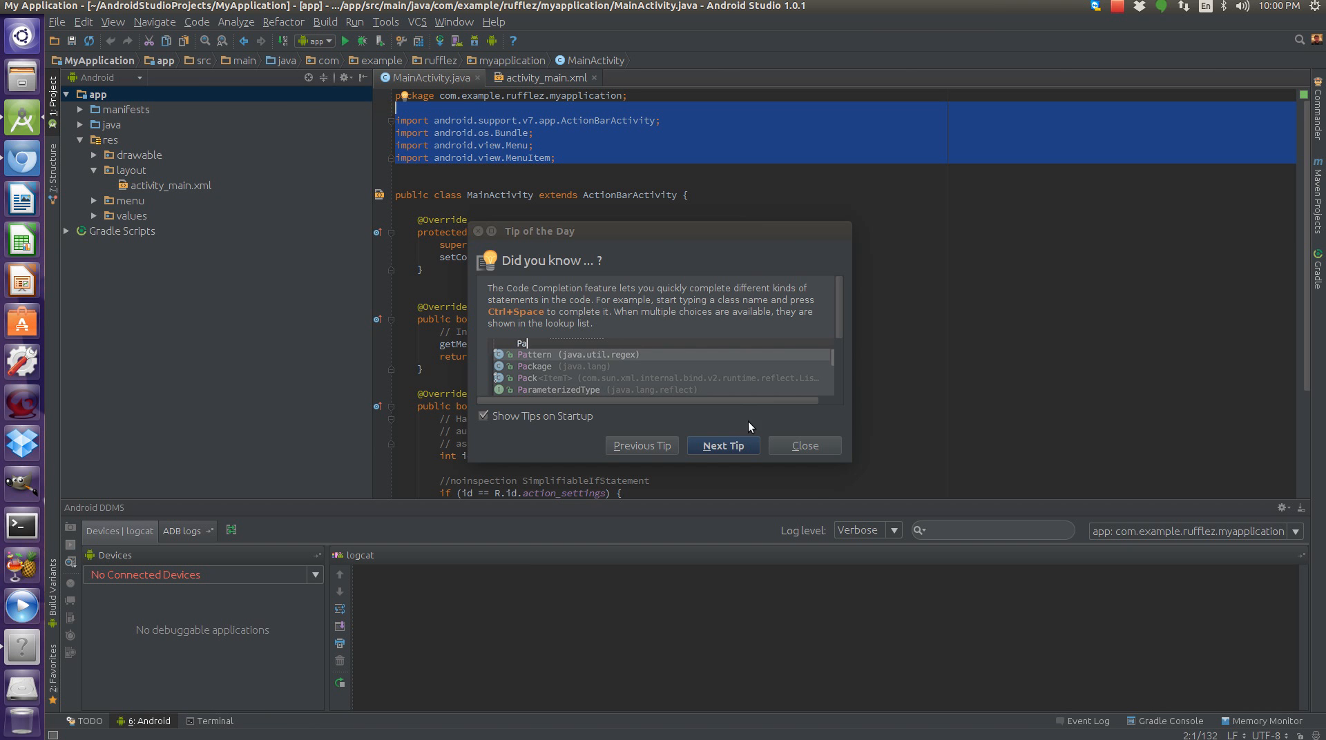
# Close the Tip of the Day dialog and glance over the Run menu.
pyautogui.click(832, 443)
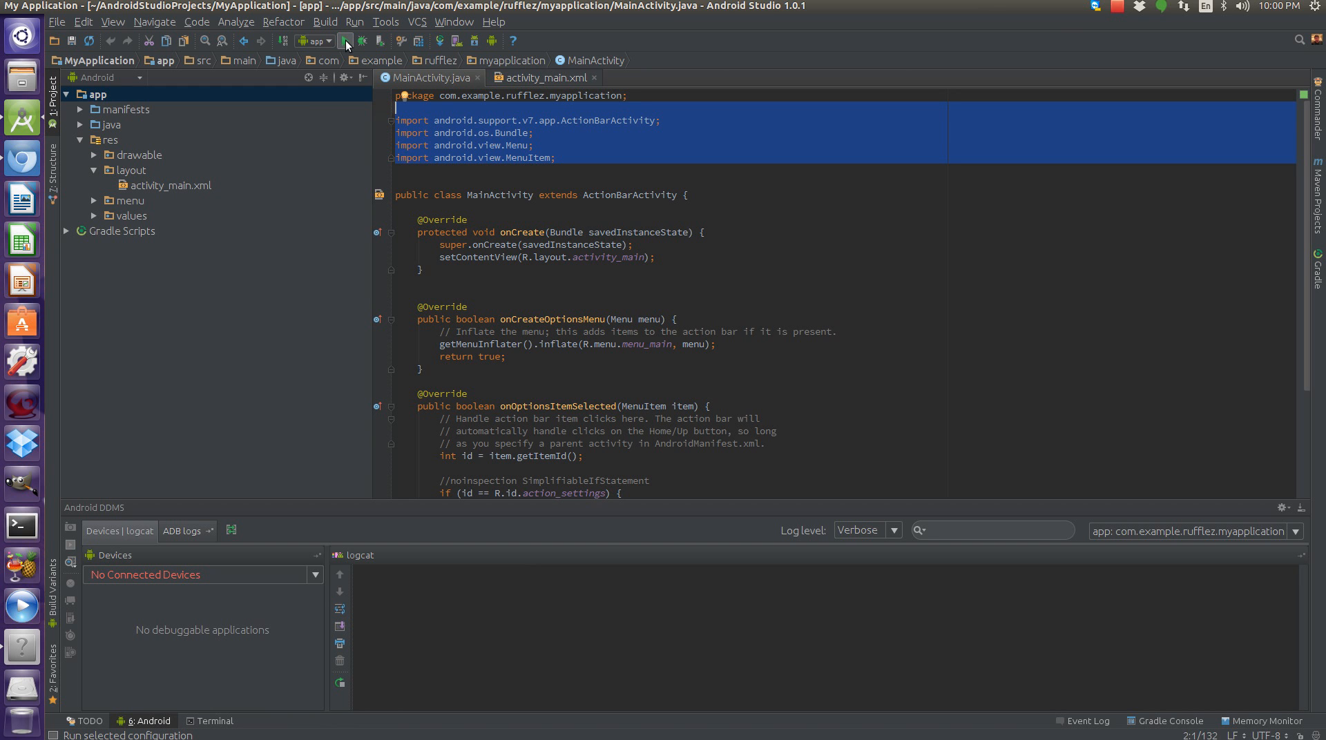
pyautogui.click(355, 22)
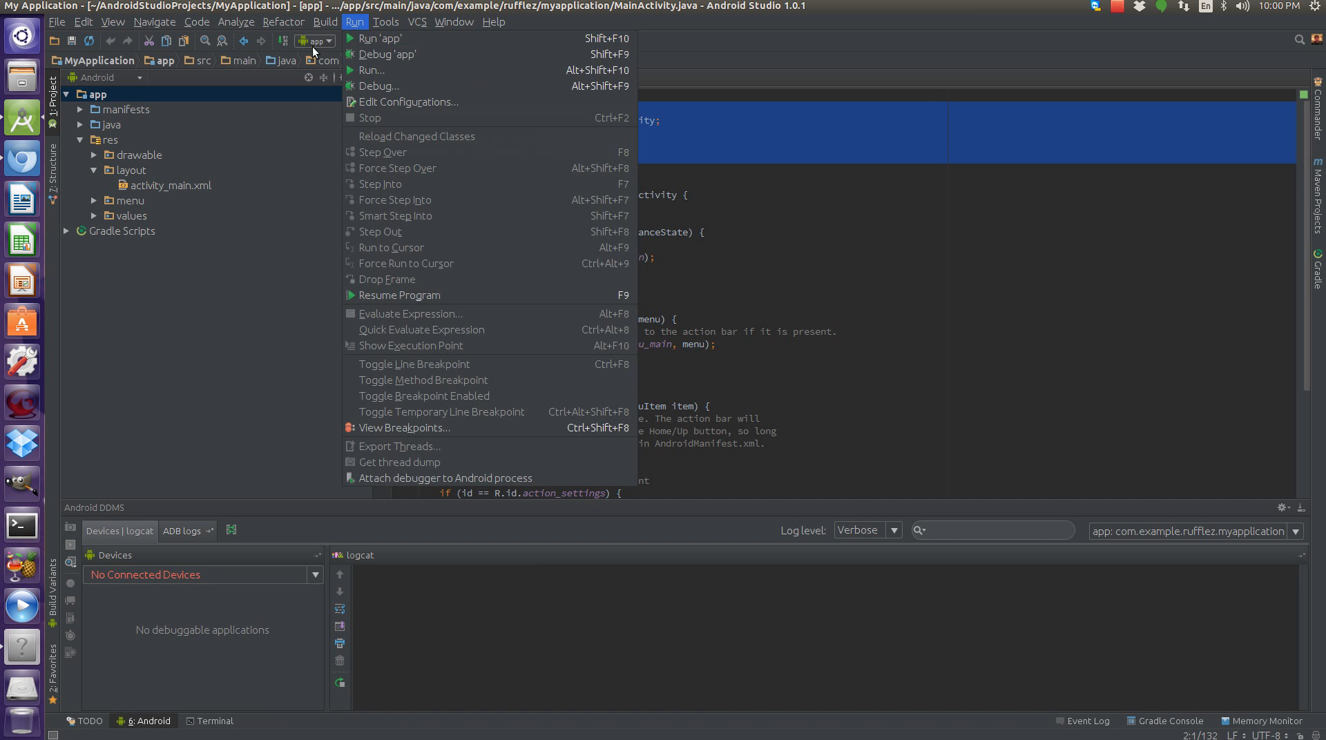
pyautogui.click(363, 22)
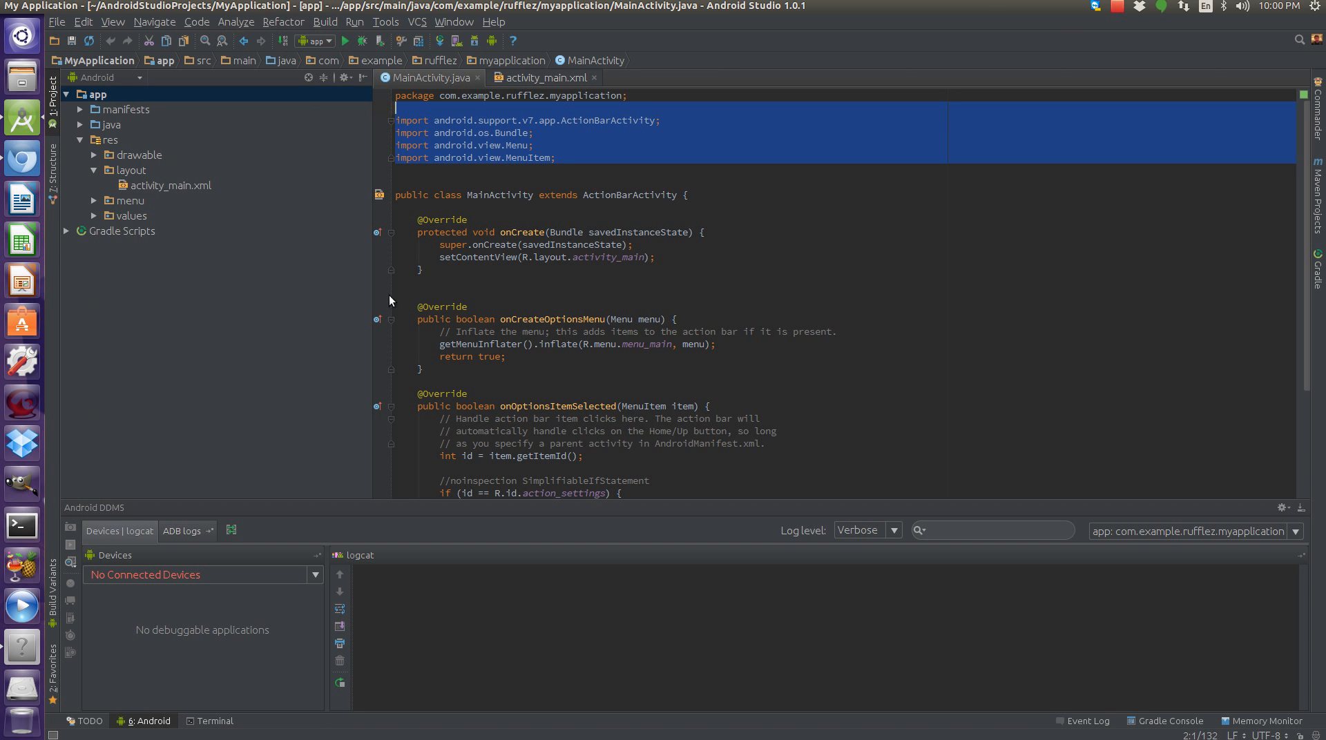
# Switch the app module's build variant between release and debug, leave it on debug, and hide the Build Variants panel.
pyautogui.click(53, 591)
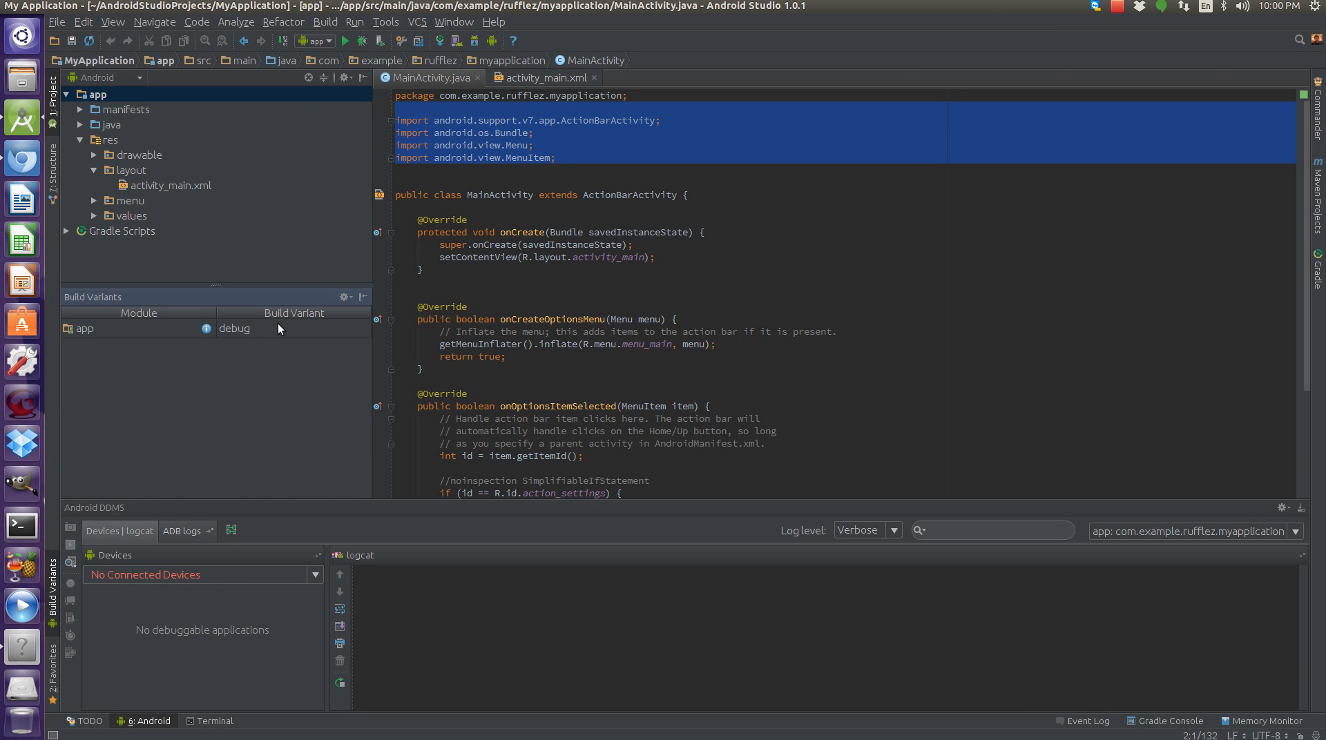
pyautogui.click(259, 330)
pyautogui.click(247, 359)
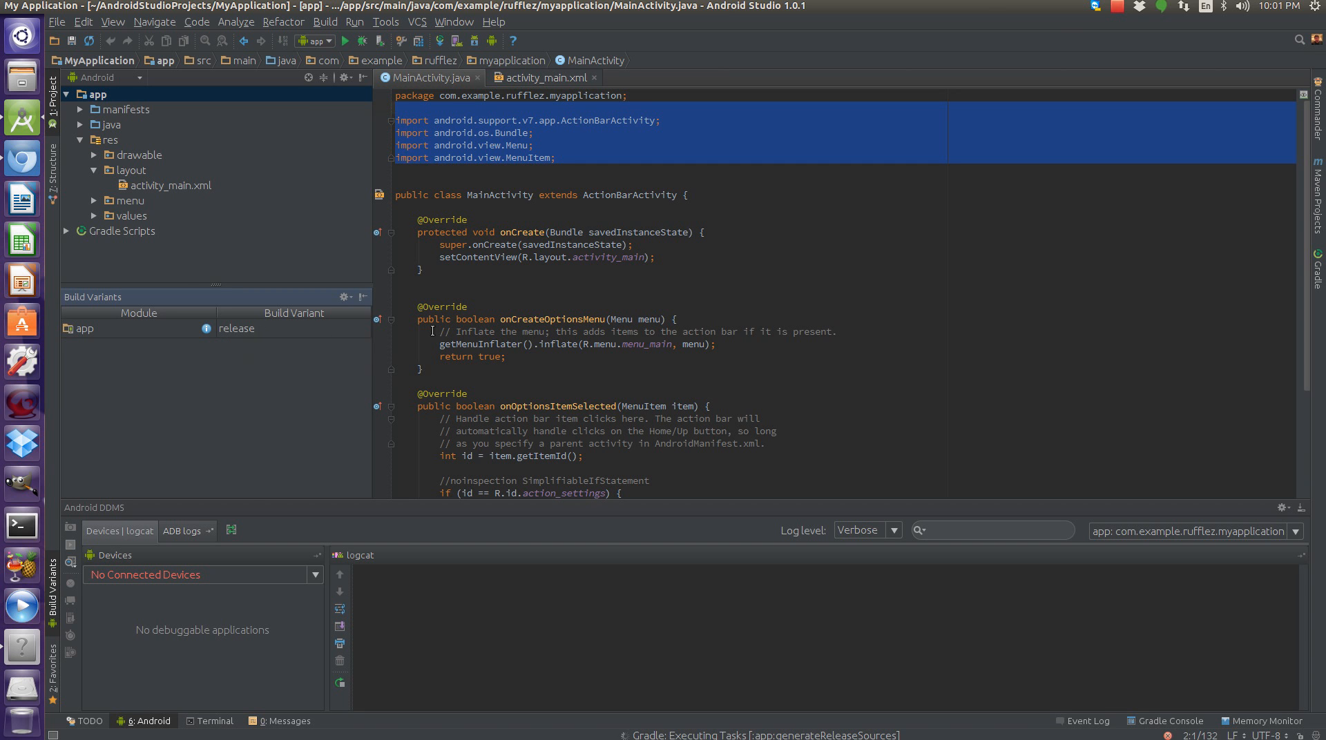
pyautogui.click(237, 348)
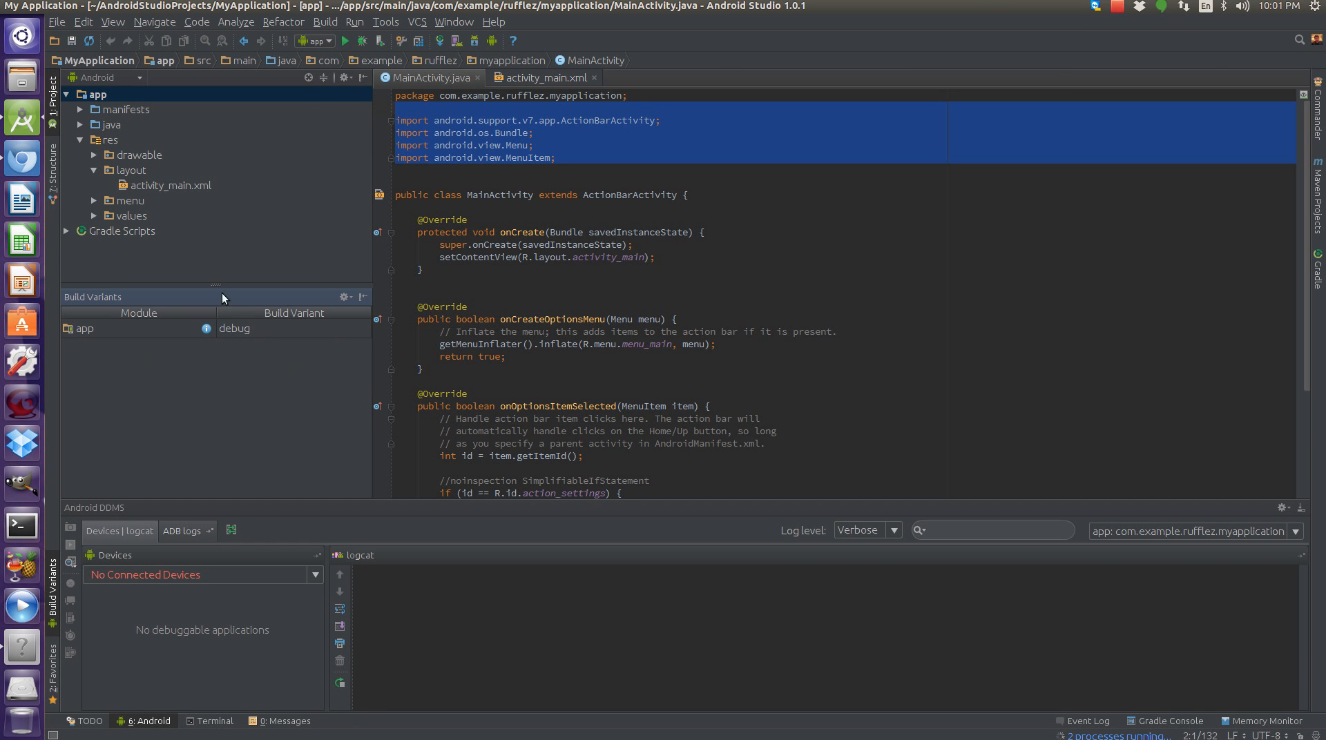
pyautogui.click(276, 326)
pyautogui.click(246, 359)
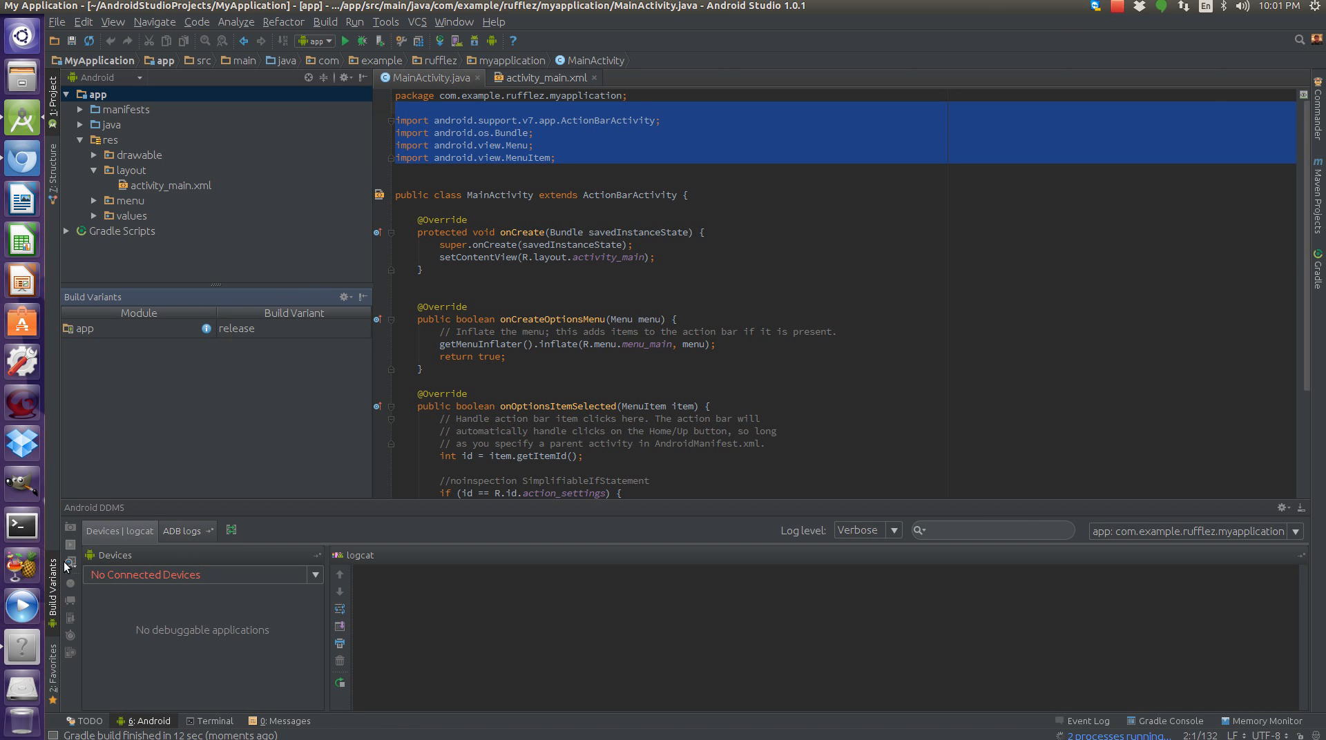
pyautogui.click(280, 329)
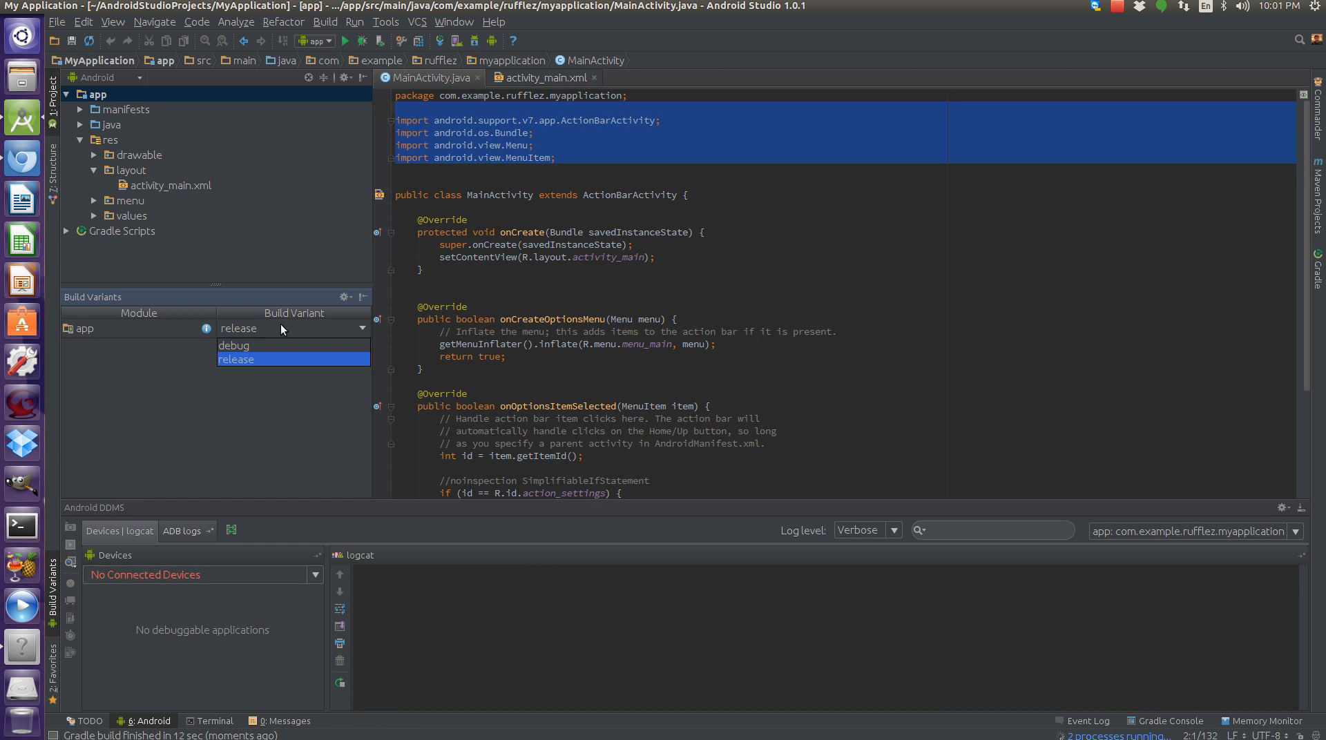
pyautogui.click(254, 355)
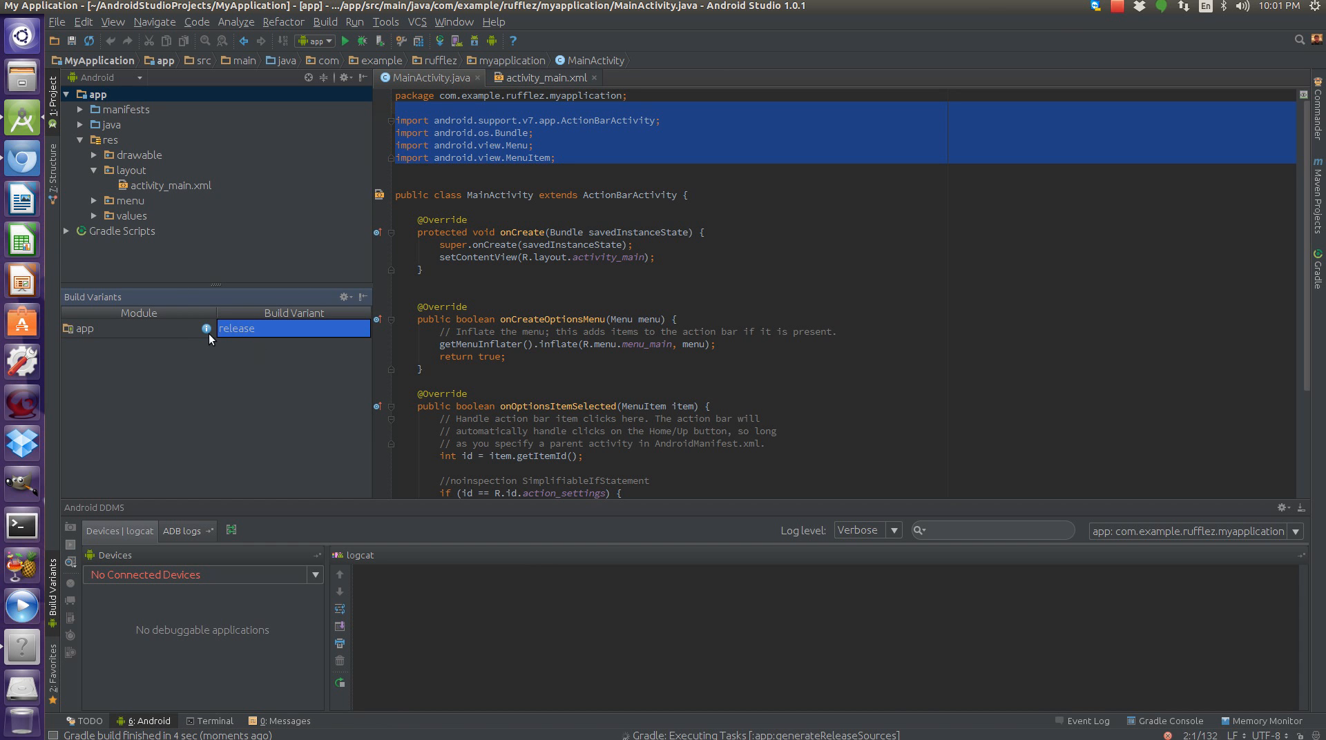
pyautogui.click(229, 328)
pyautogui.click(227, 341)
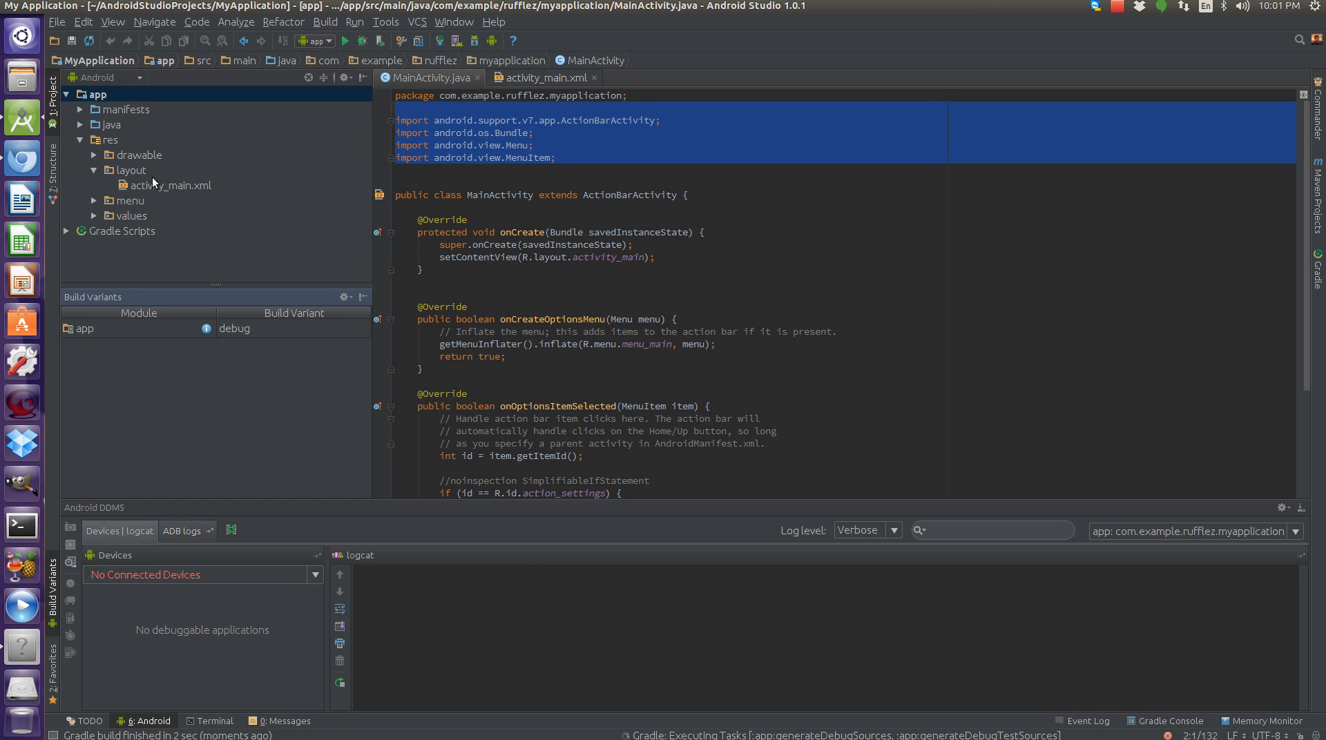
pyautogui.click(54, 565)
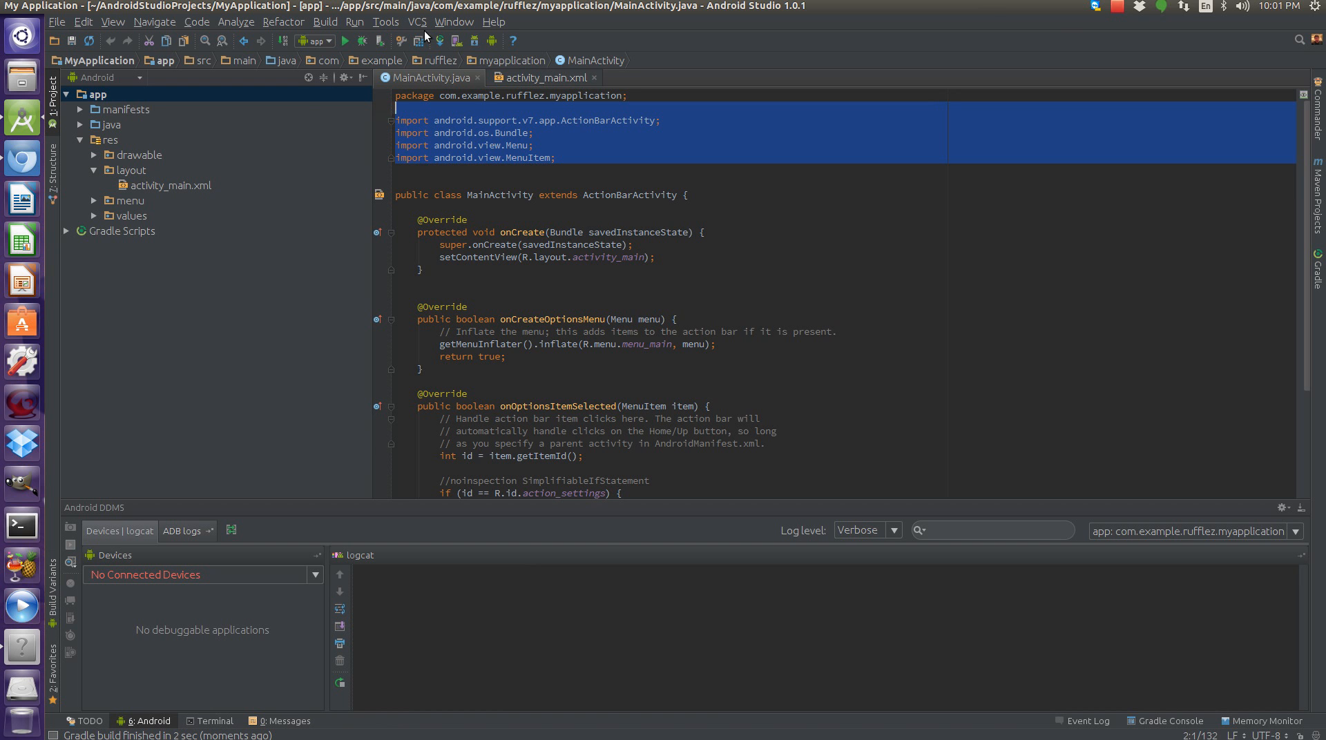
# Check for Android Studio updates and dismiss the update information dialog.
pyautogui.click(488, 23)
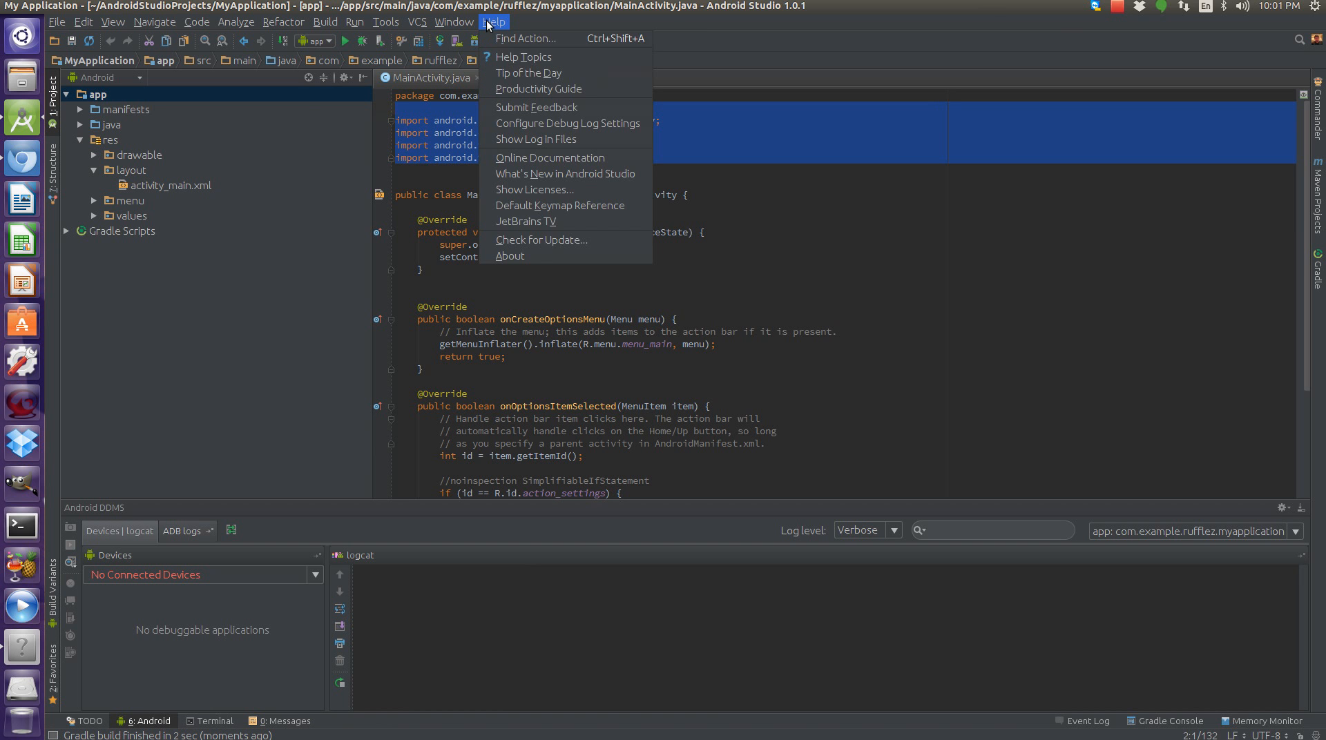
pyautogui.click(541, 241)
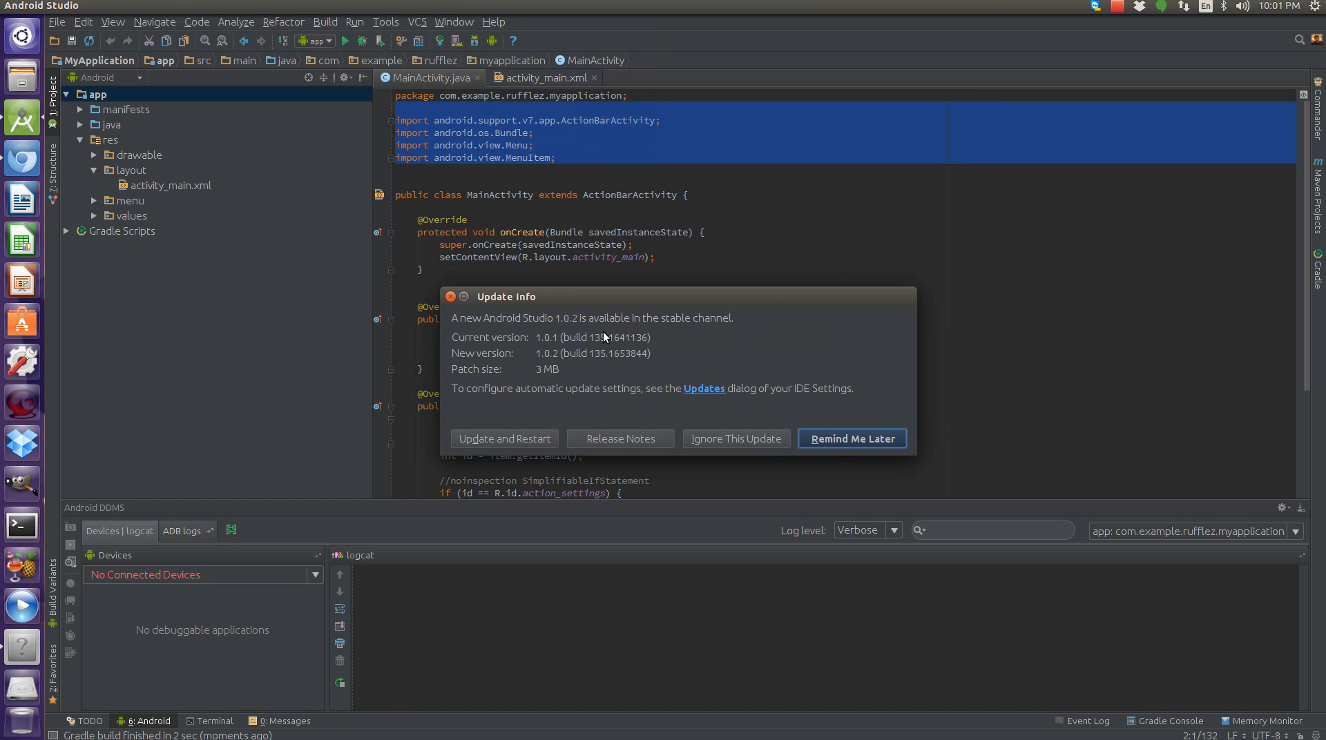
pyautogui.click(451, 296)
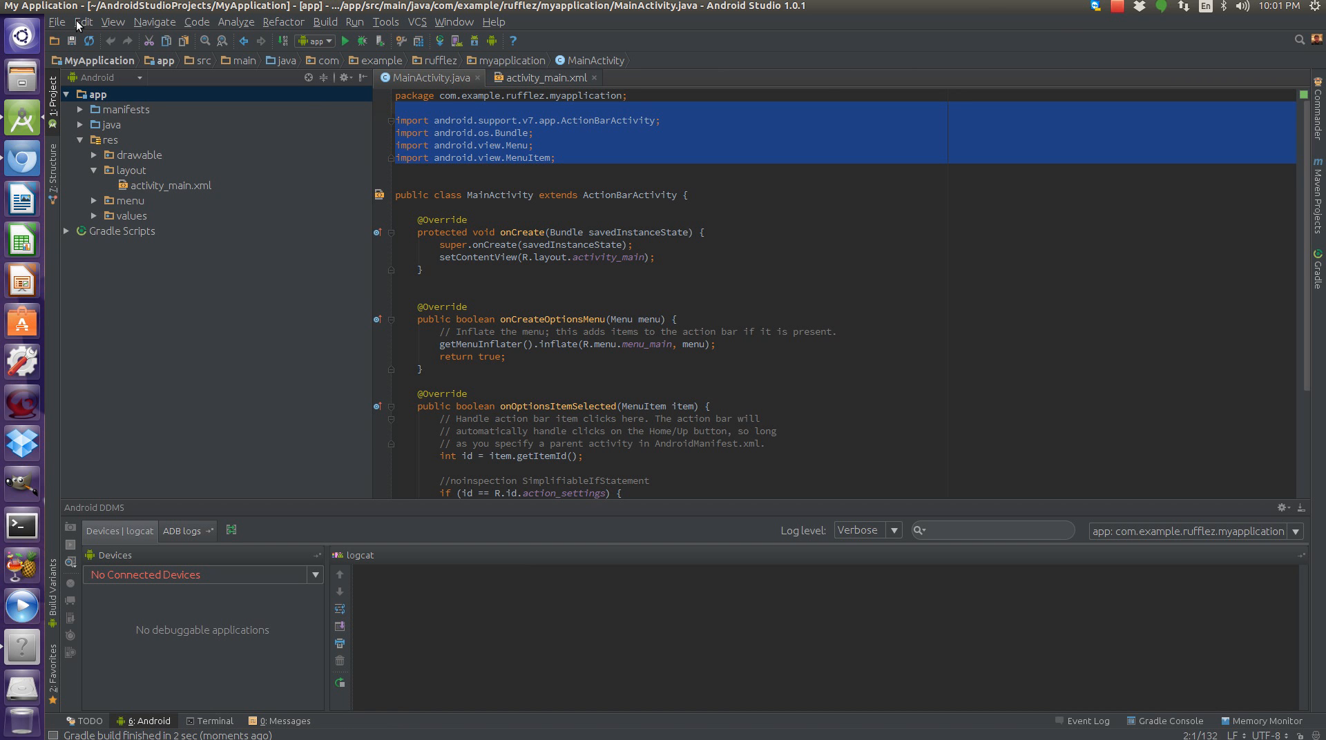
# Switch the IDE into Presentation Mode.
pyautogui.click(78, 23)
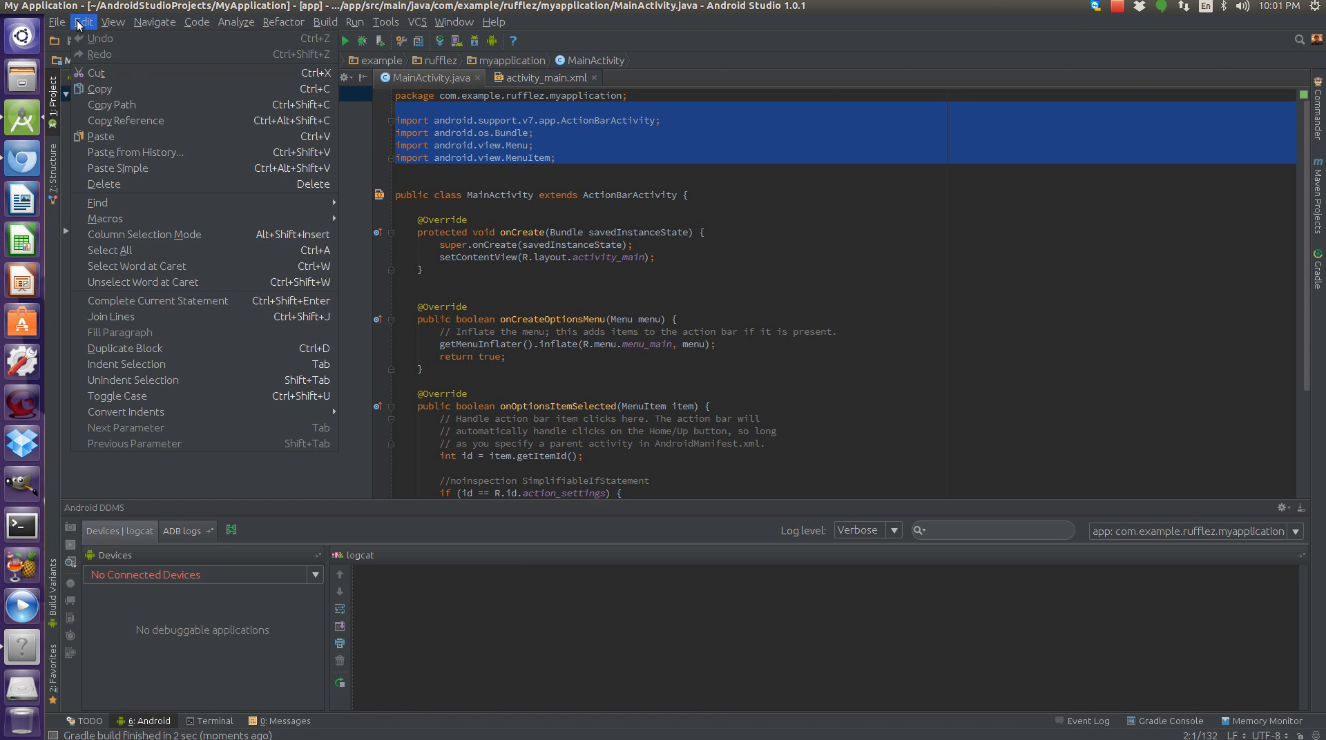
pyautogui.moveTo(108, 24)
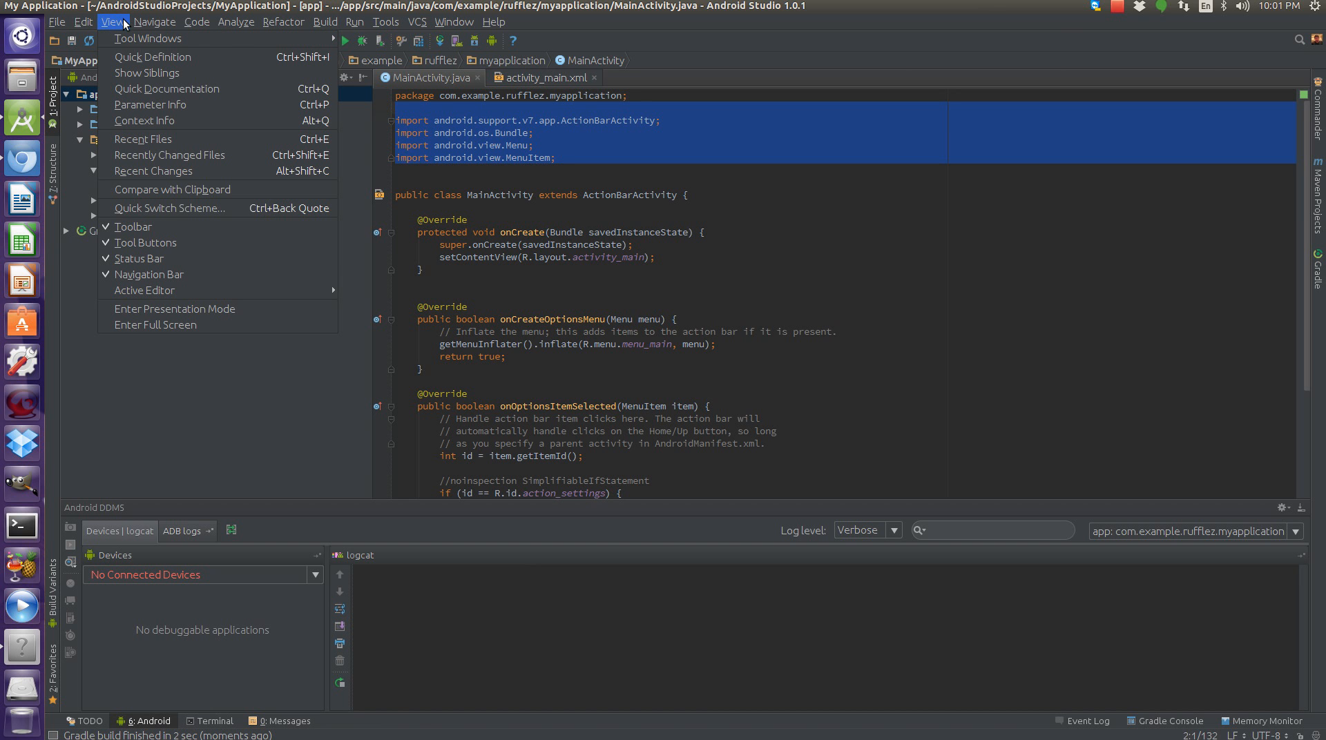
pyautogui.click(184, 309)
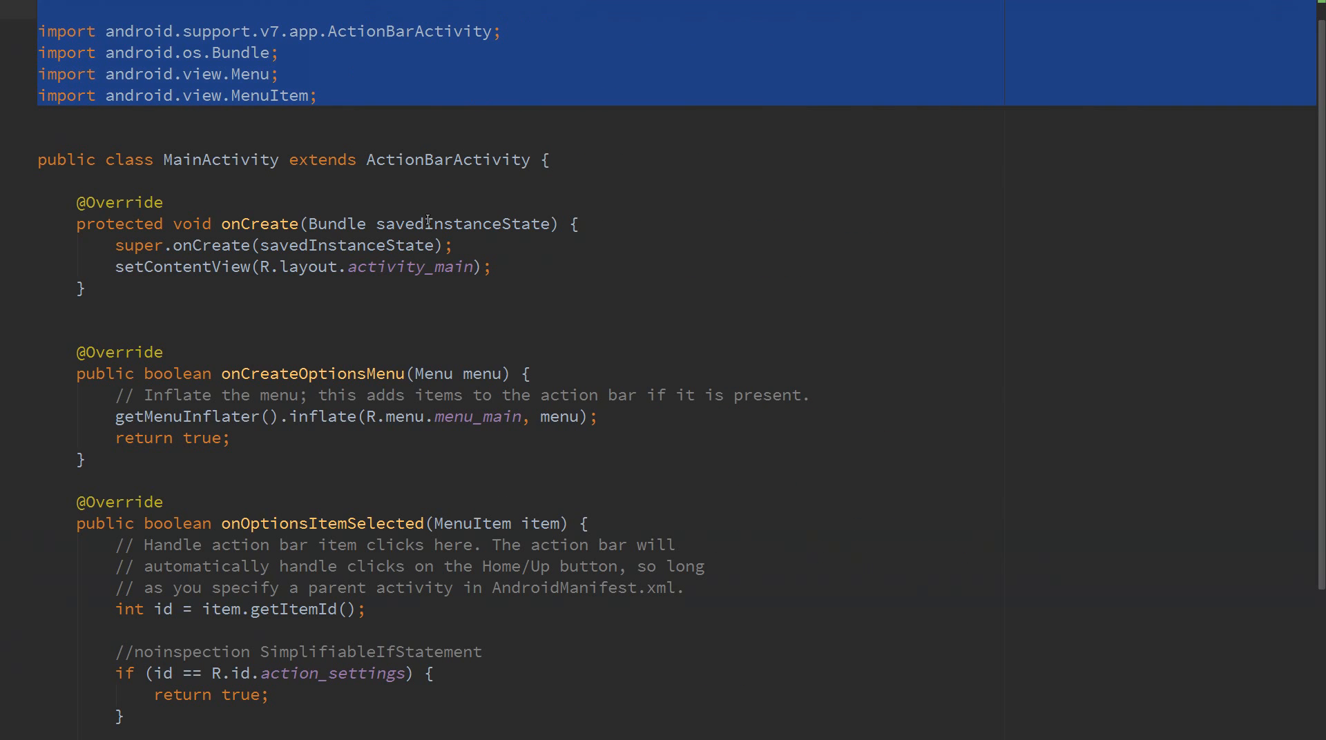
# Leave full screen while keeping Presentation Mode active.
pyautogui.click(1187, 13)
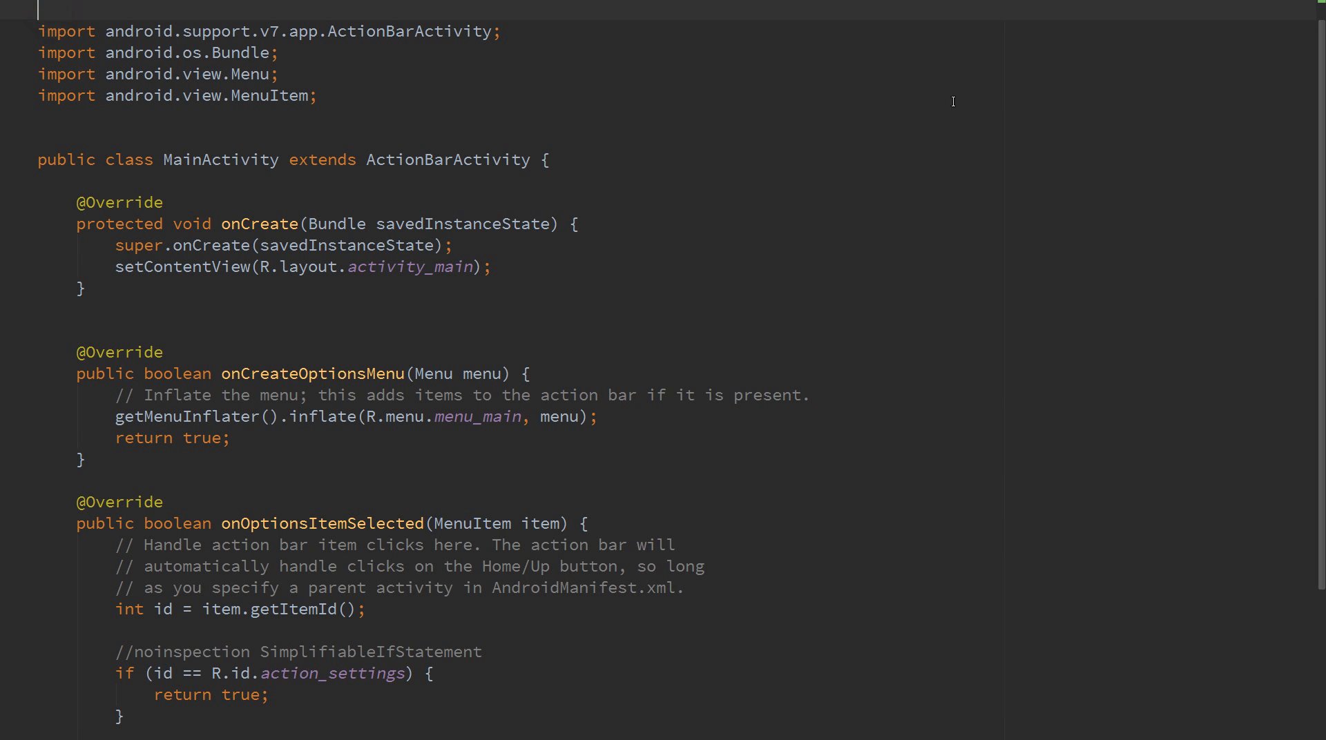
pyautogui.click(1136, 47)
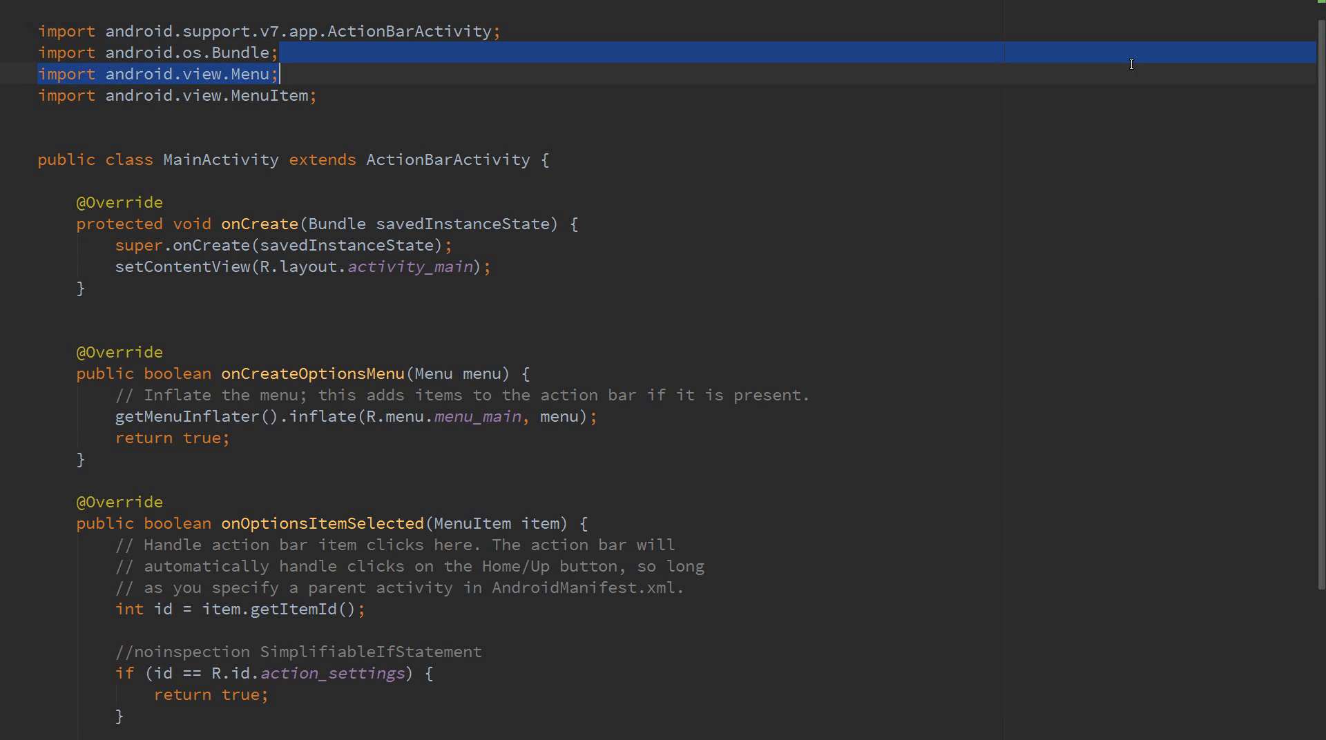
pyautogui.rightClick(1117, 219)
pyautogui.click(1252, 182)
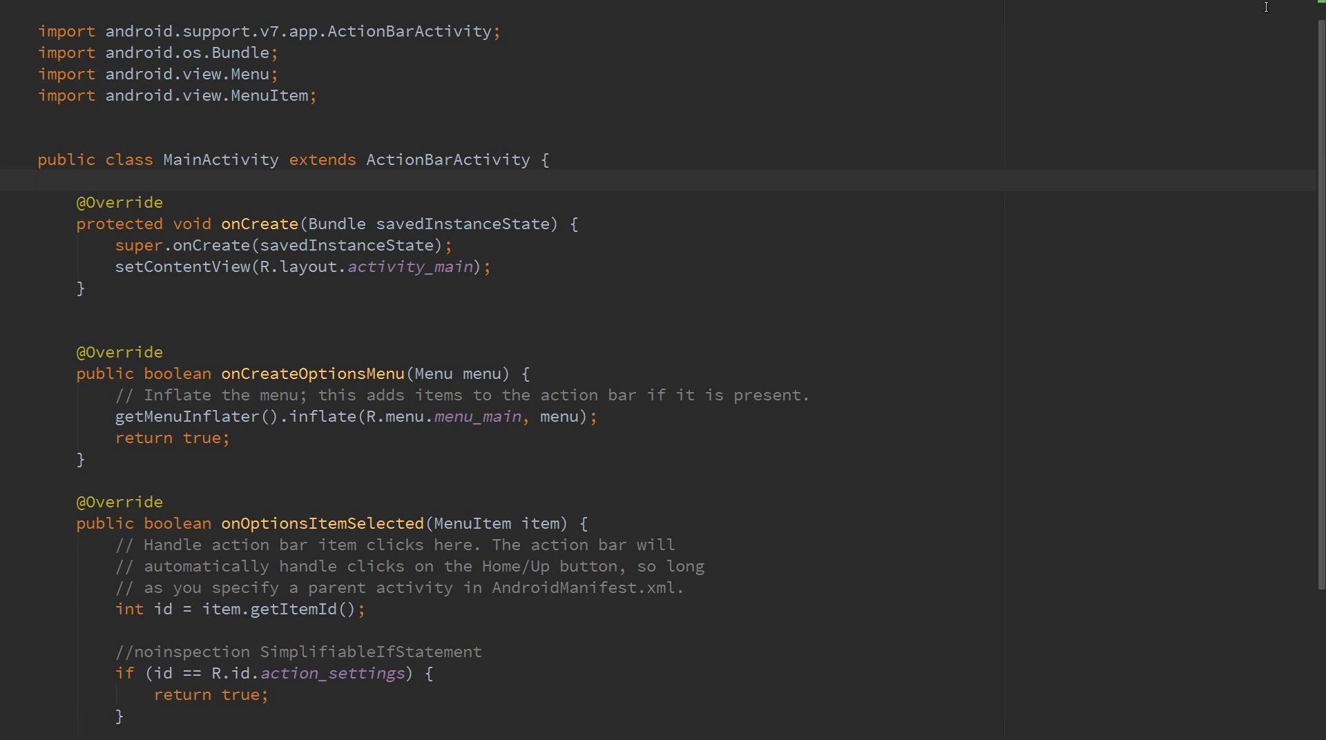
pyautogui.moveTo(1322, 97); pyautogui.dragTo(1298, 3)
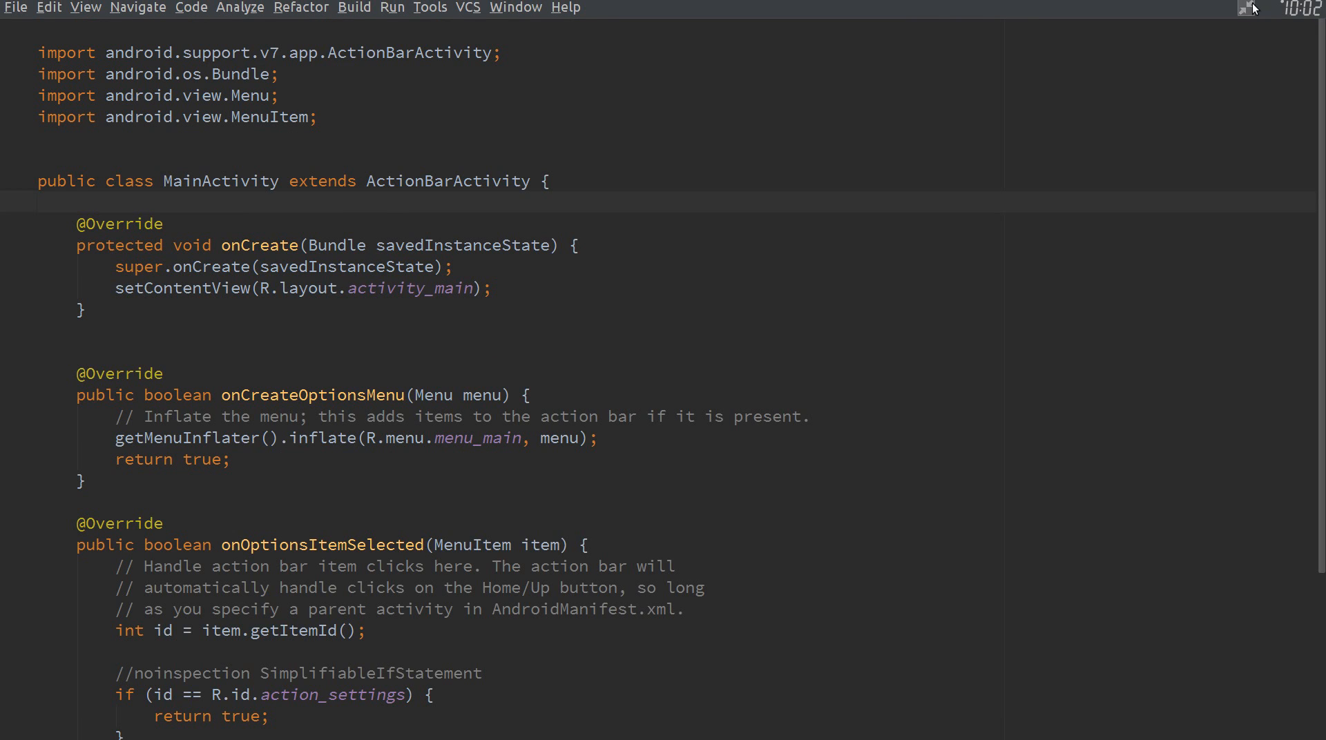
pyautogui.click(1254, 6)
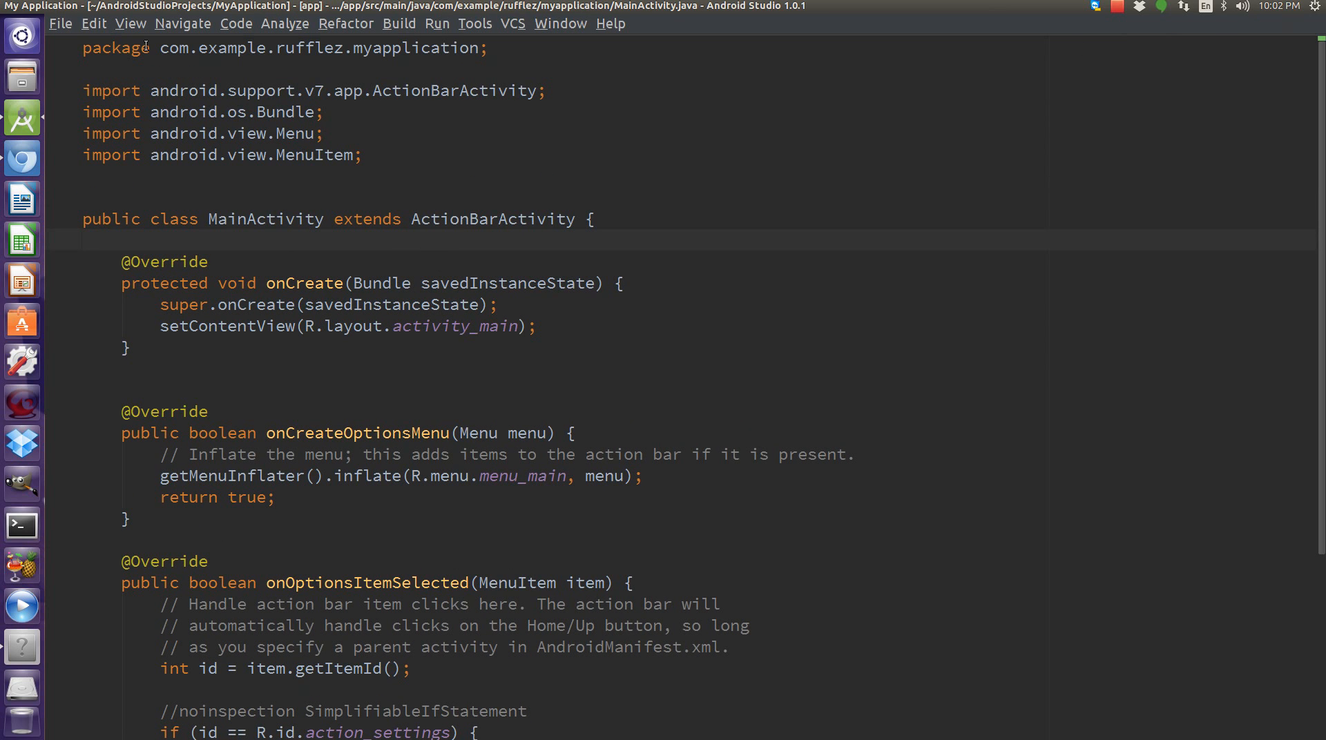
# Put Presentation Mode back into full screen.
pyautogui.click(94, 24)
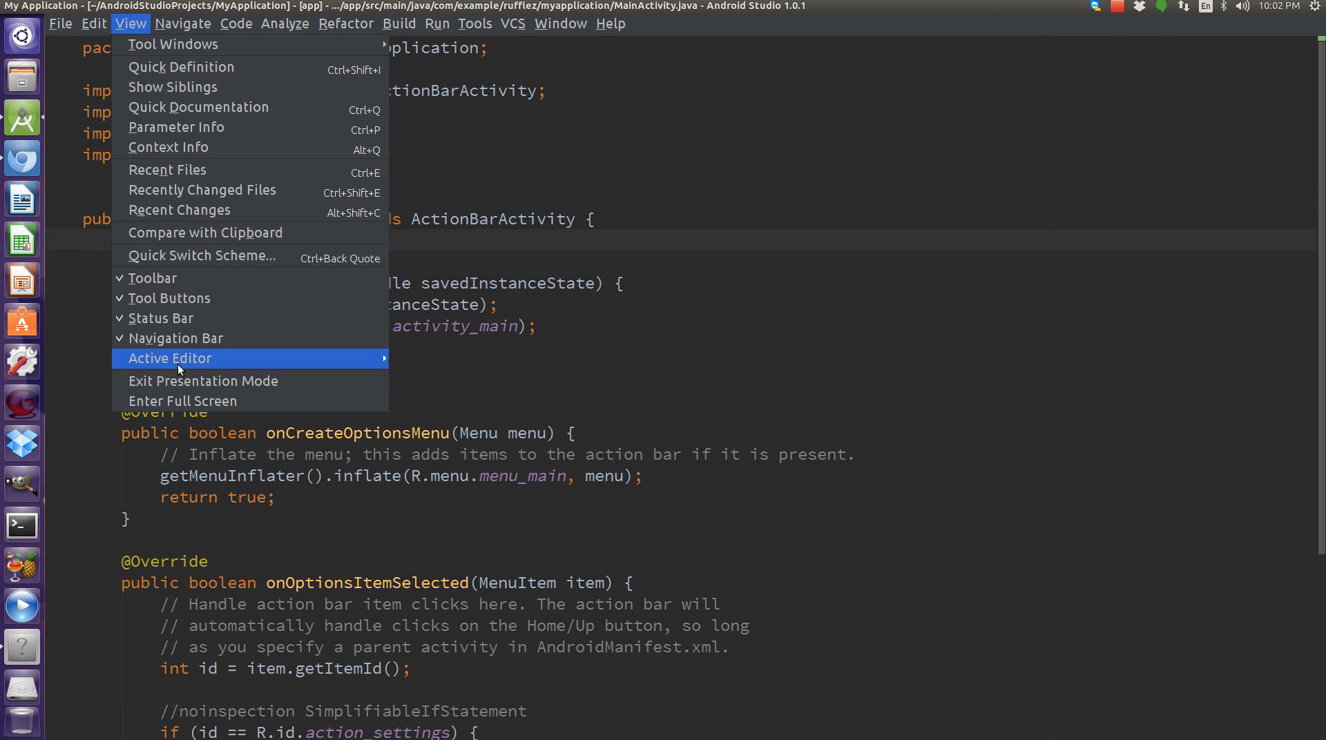
pyautogui.click(175, 397)
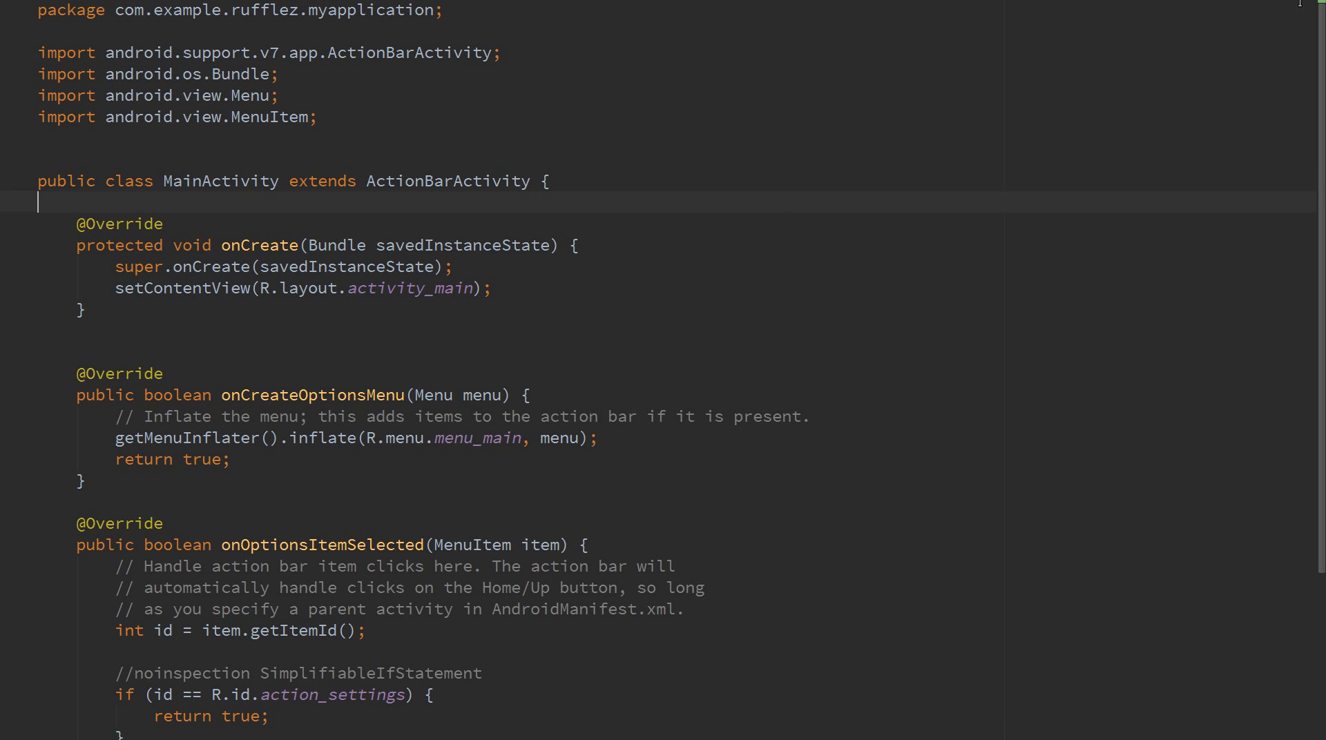
pyautogui.rightClick(1300, 12)
pyautogui.click(931, 97)
pyautogui.click(1197, 10)
# Select the package and first import lines, then leave full screen again.
pyautogui.scroll(-1, 1314, 288)
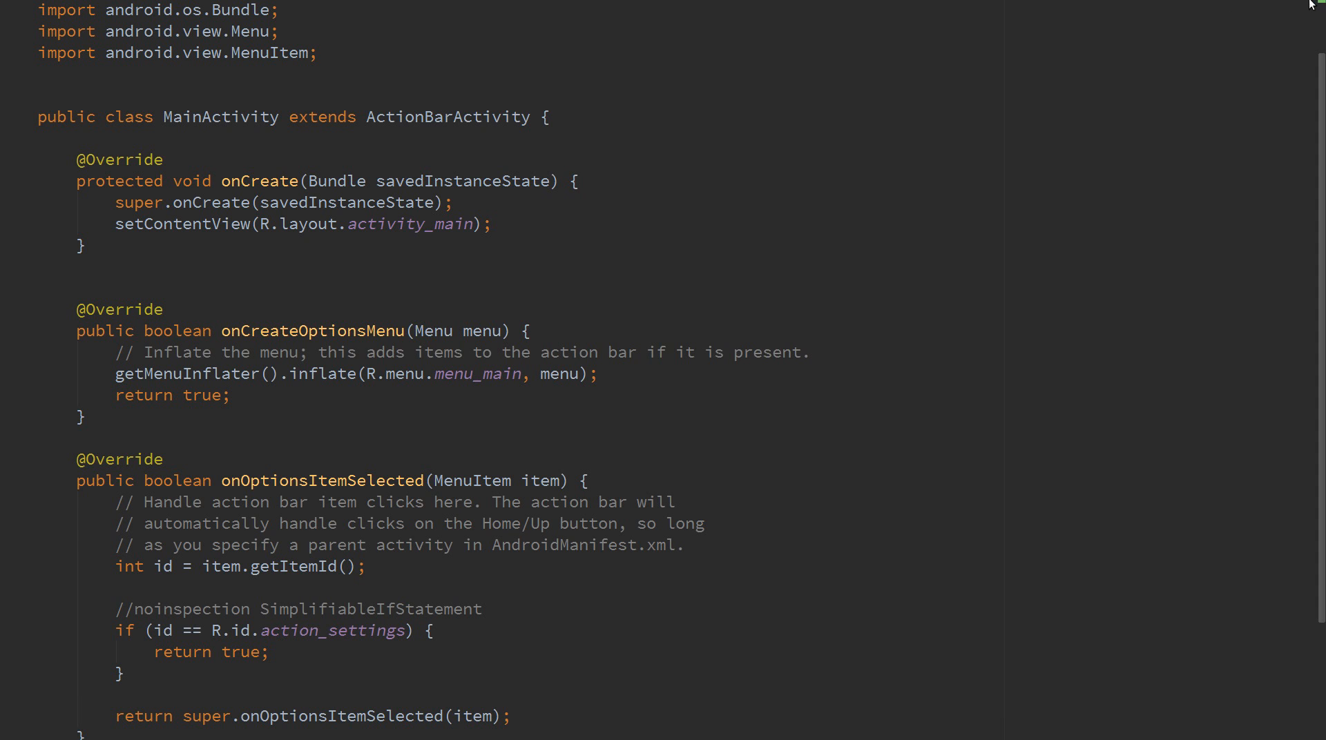
pyautogui.scroll(1, 1309, 5)
pyautogui.scroll(2, 1263, 4)
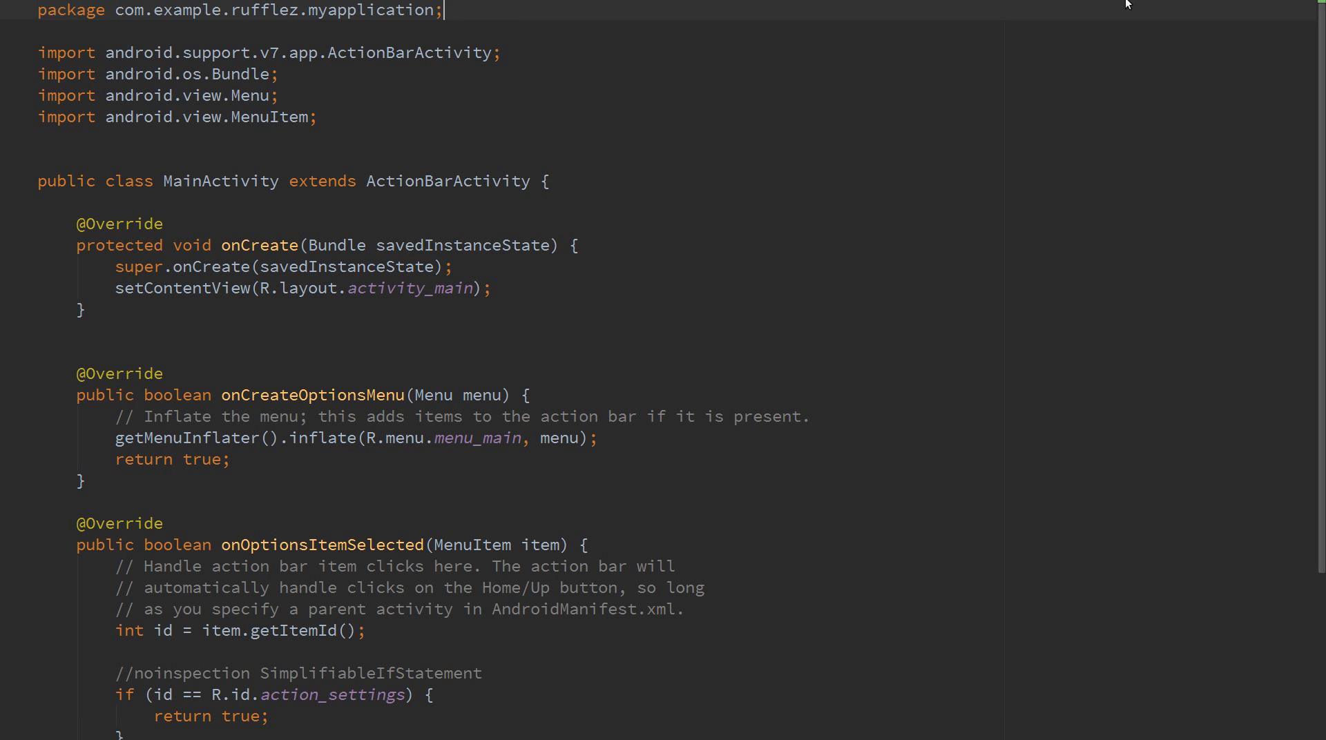
pyautogui.moveTo(589, 8); pyautogui.dragTo(587, 56)
pyautogui.rightClick(591, 4)
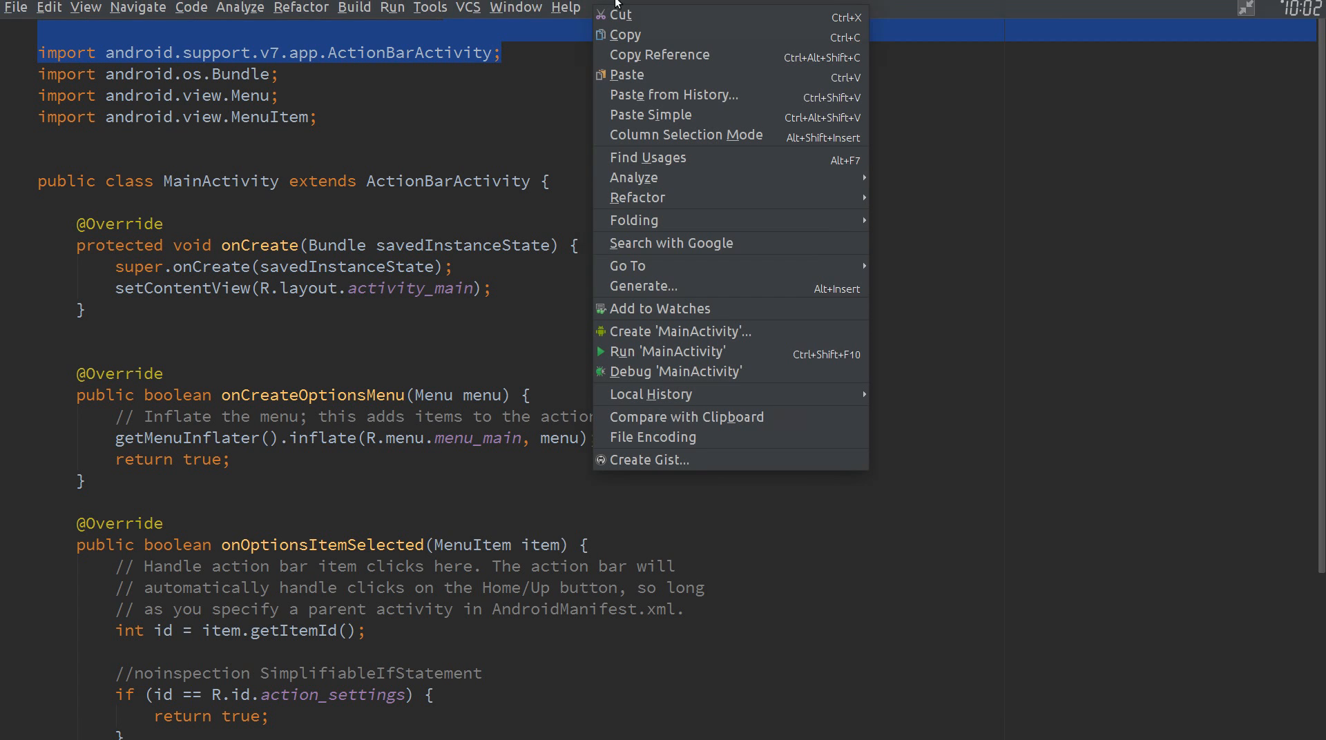
pyautogui.click(1252, 6)
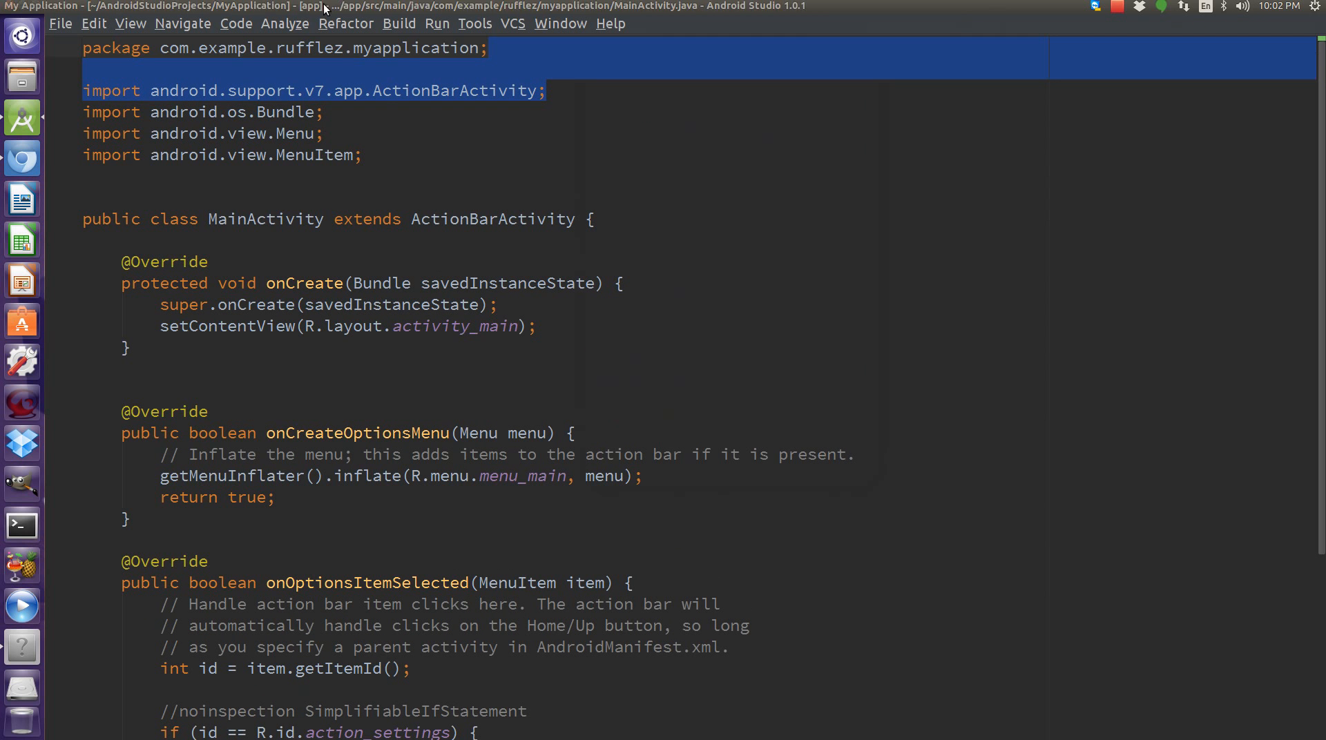
# Exit Presentation Mode and clear the code selection in the editor.
pyautogui.click(103, 23)
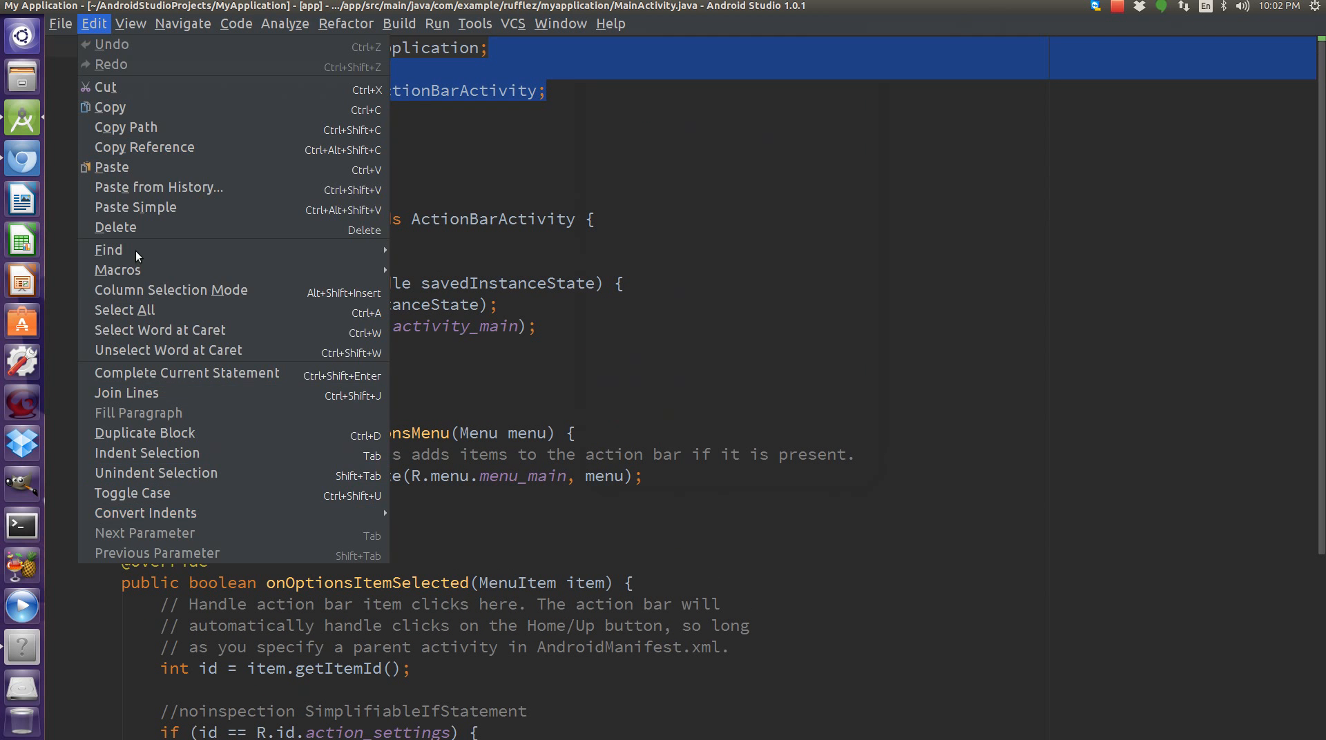
pyautogui.moveTo(138, 25)
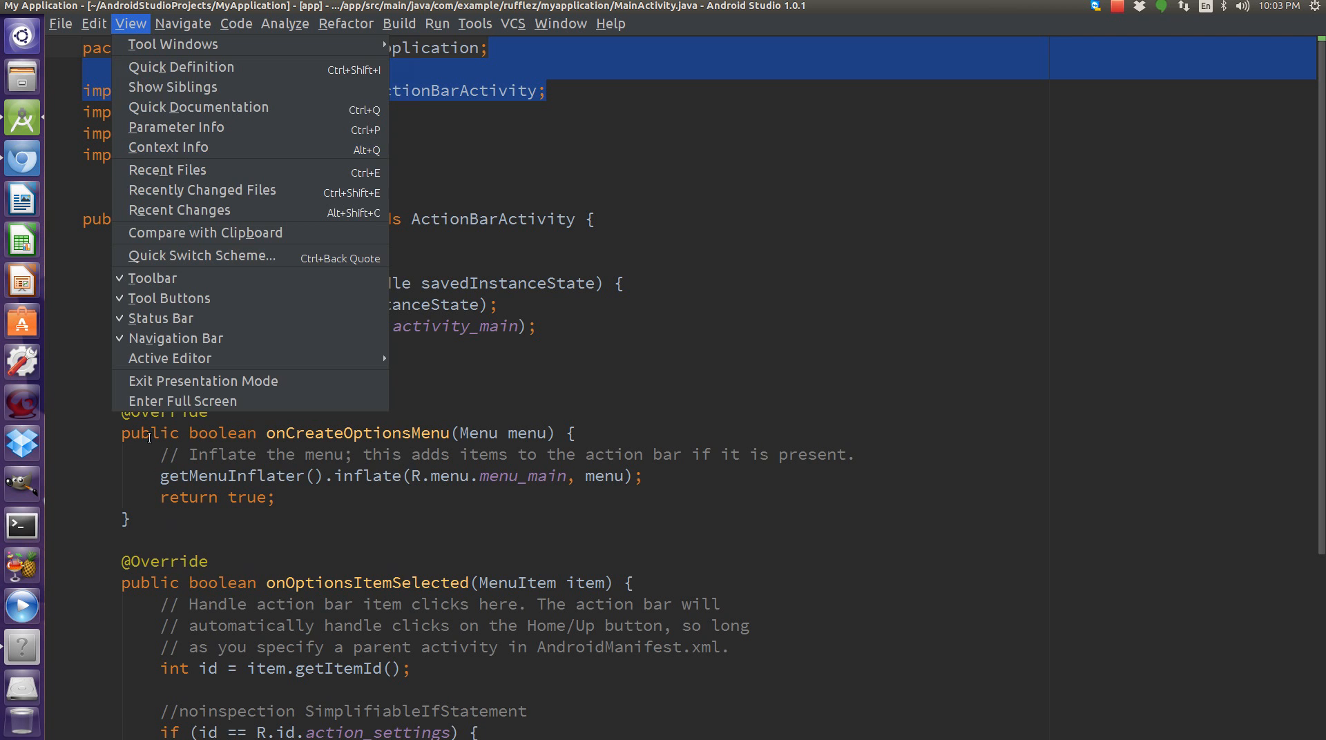
pyautogui.click(165, 384)
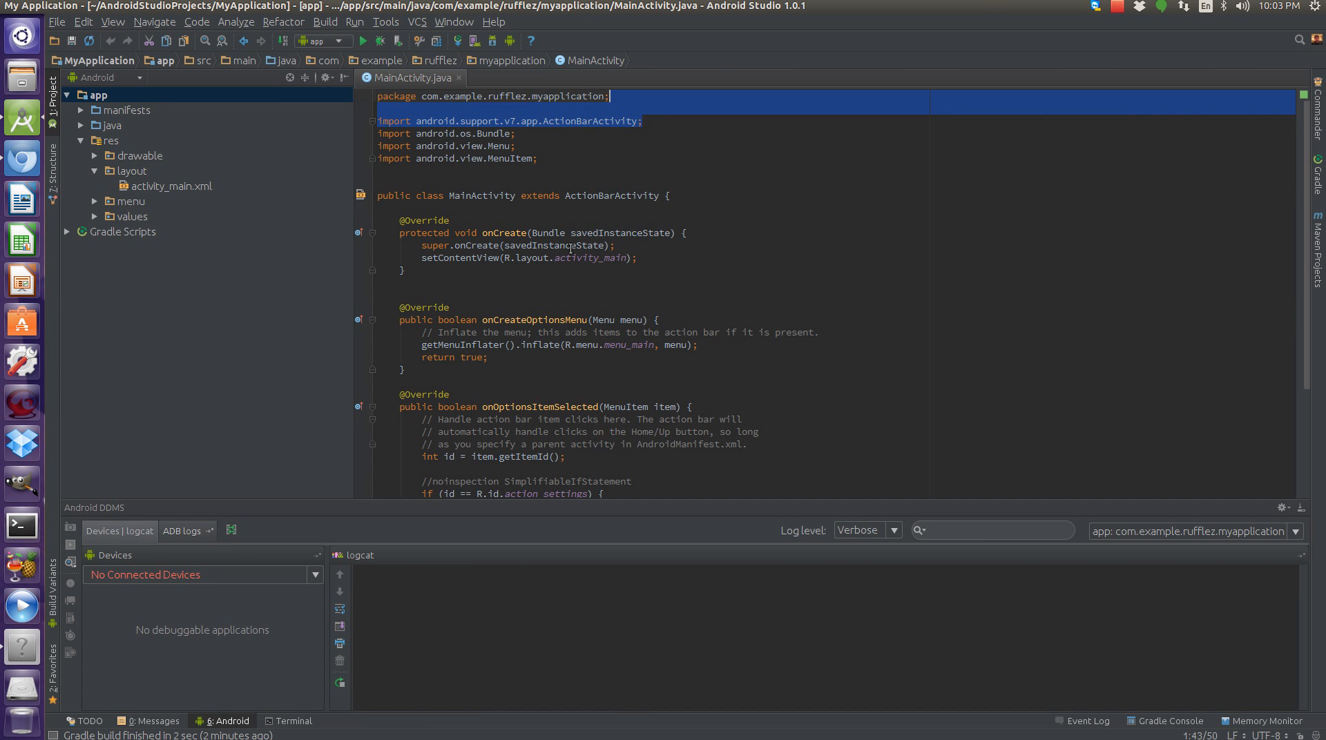
pyautogui.click(693, 145)
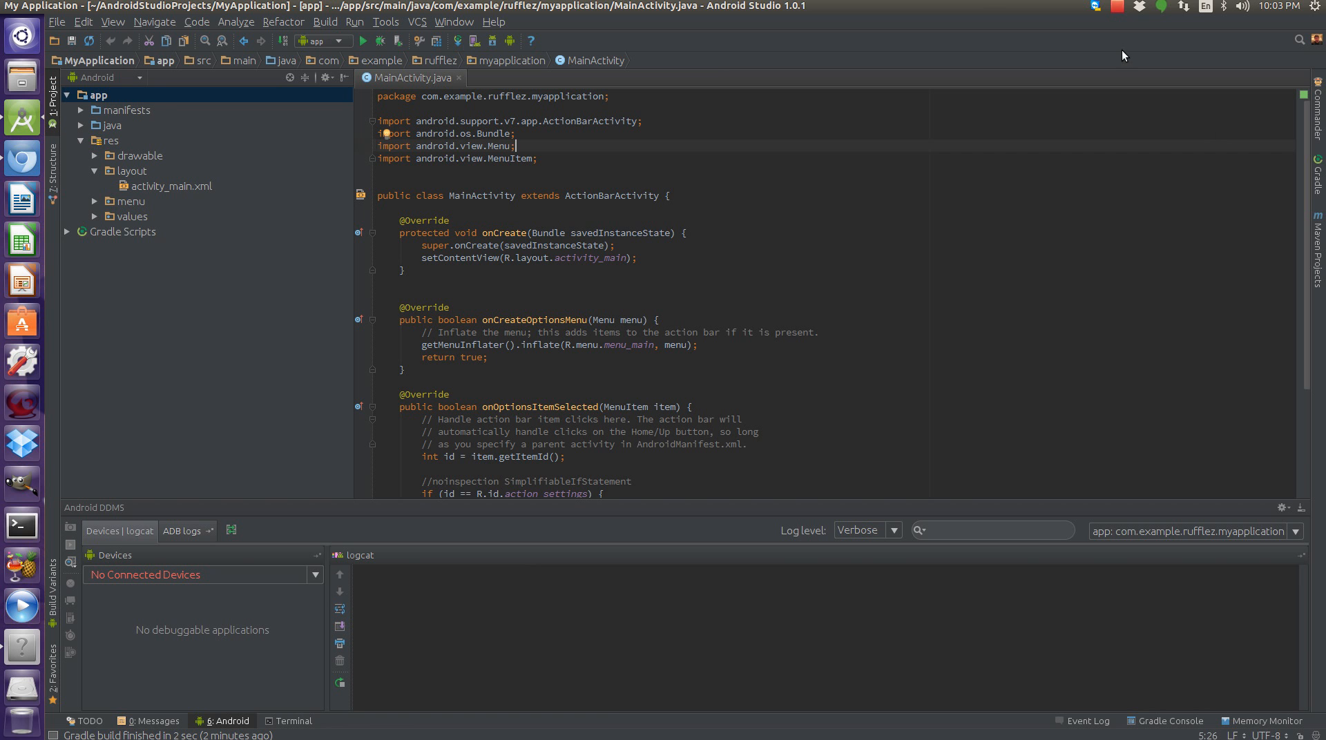
pyautogui.click(123, 20)
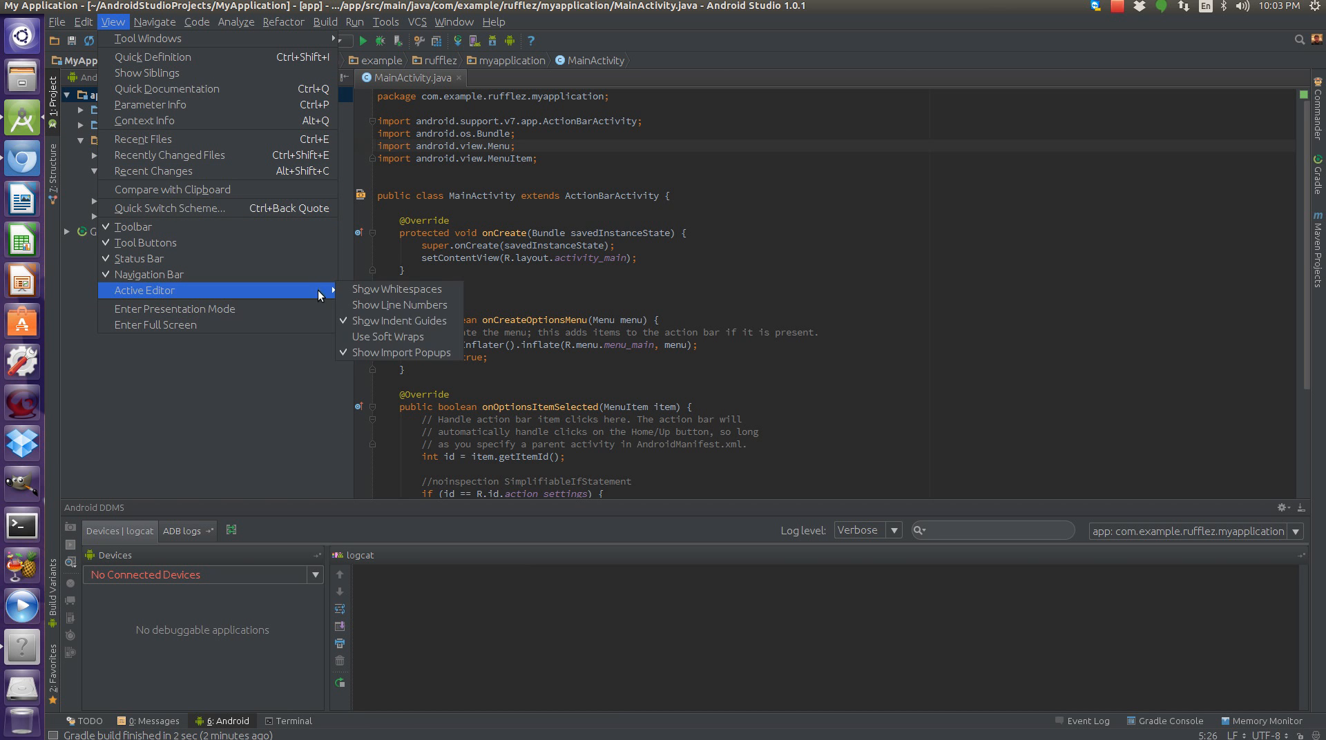
pyautogui.click(1110, 234)
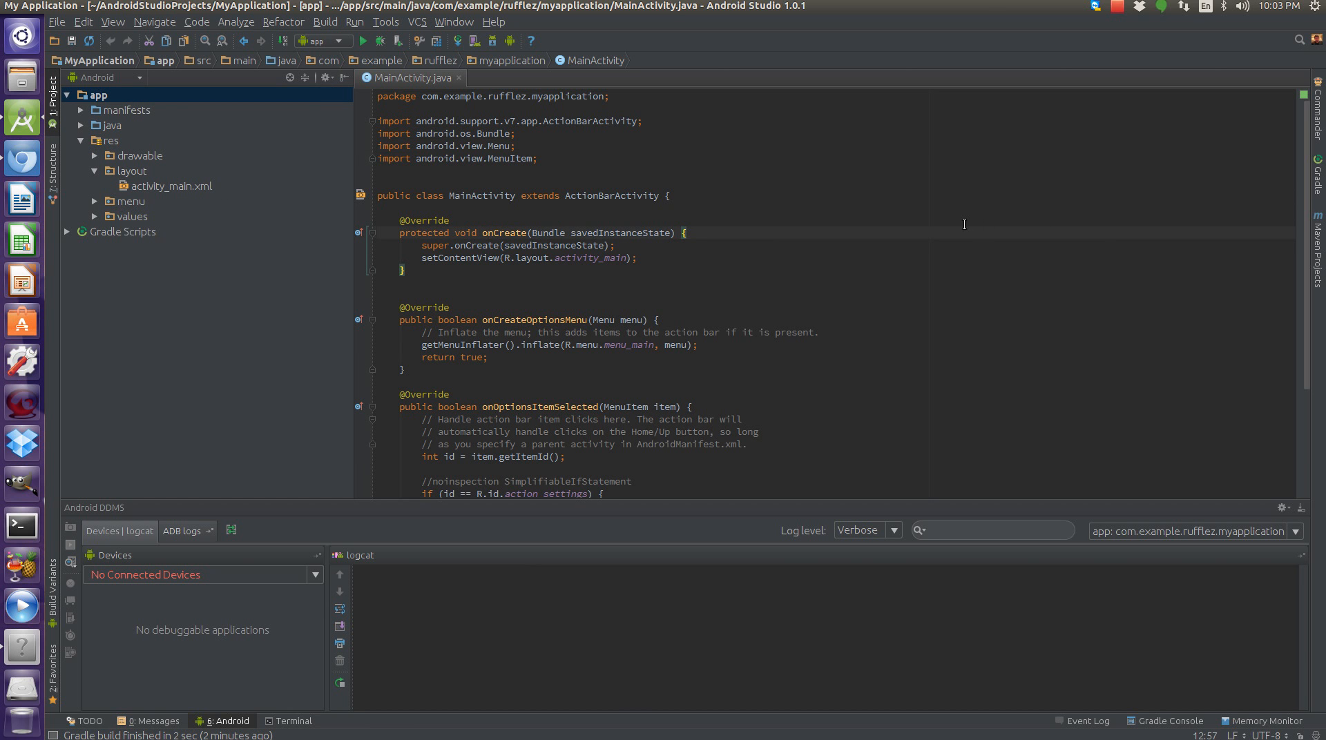
pyautogui.click(1120, 10)
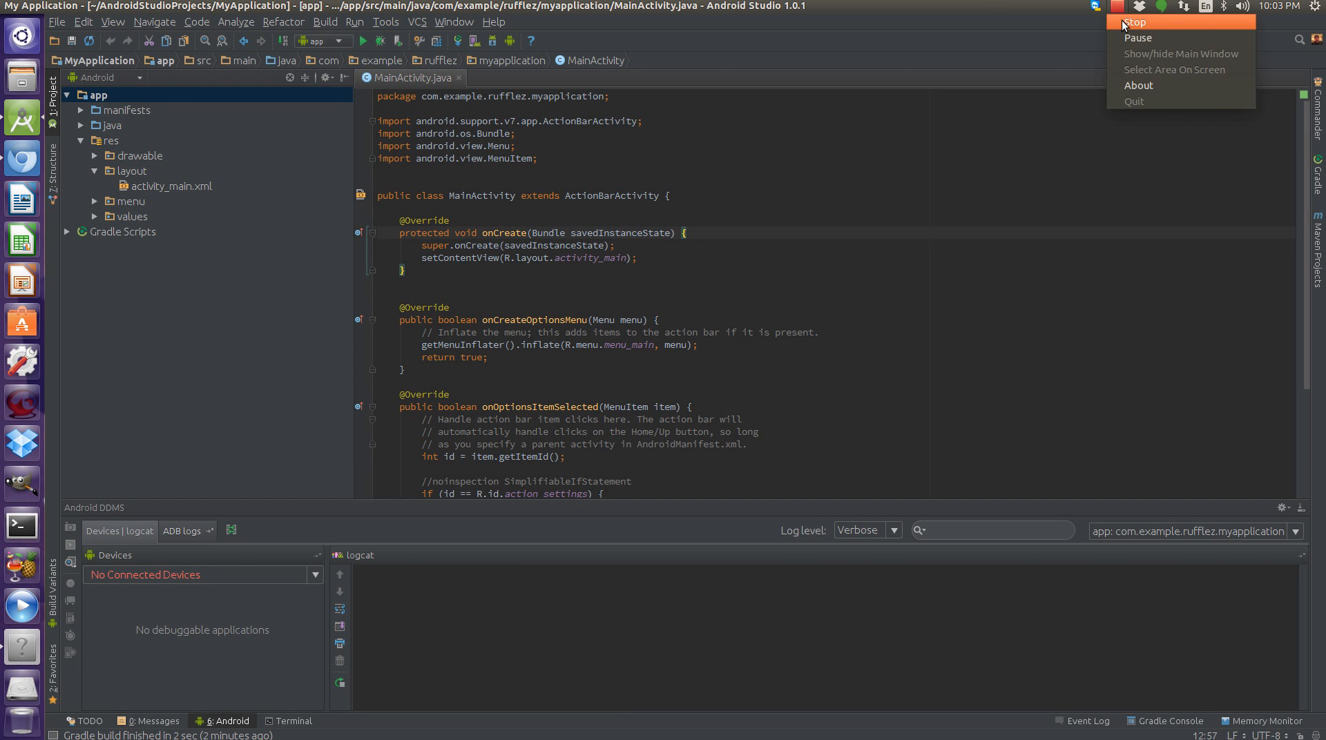